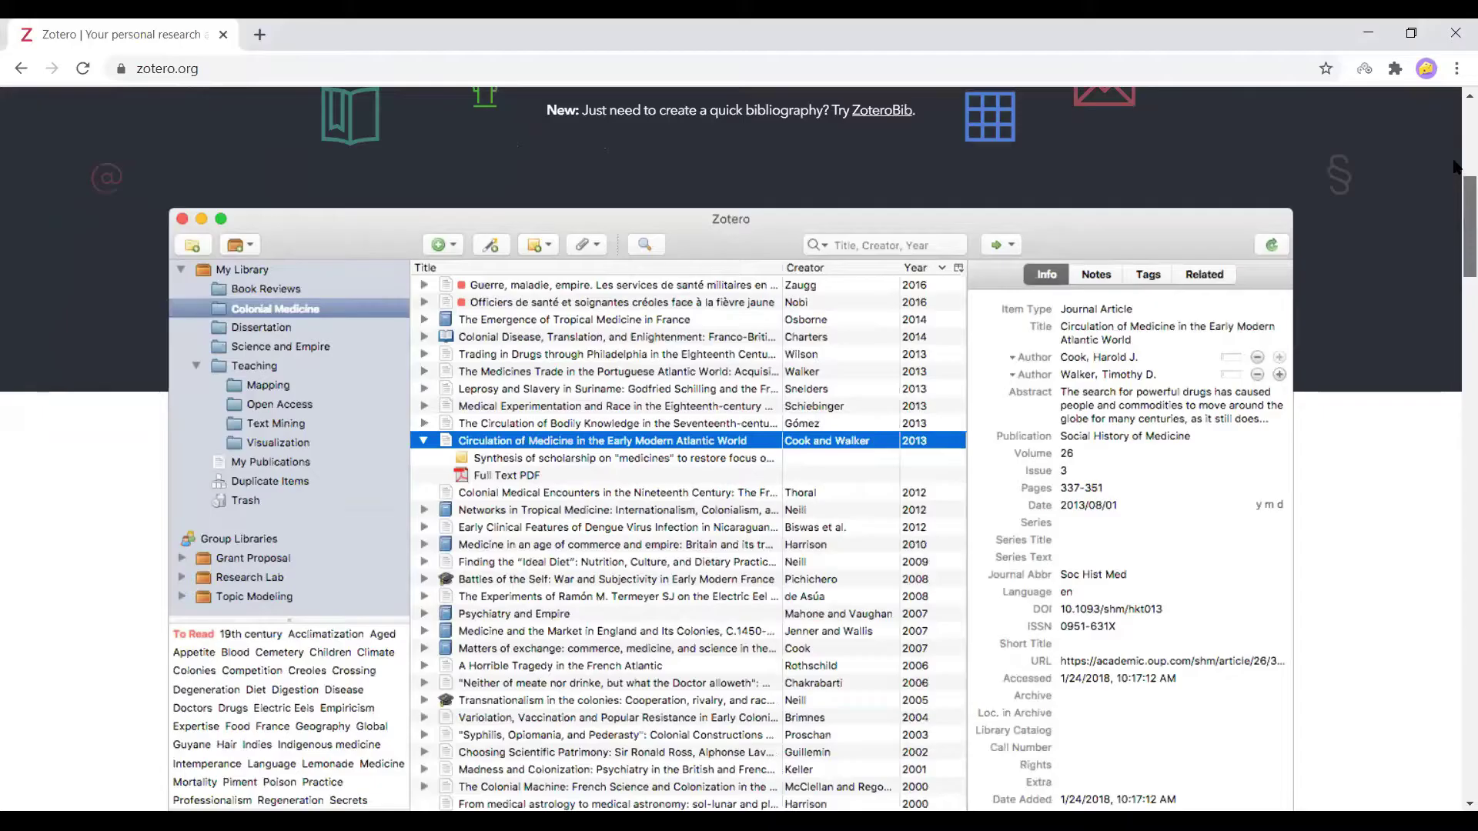
- Look through the Zotero home page and open its download page
scroll(1457, 141, "up", 1)
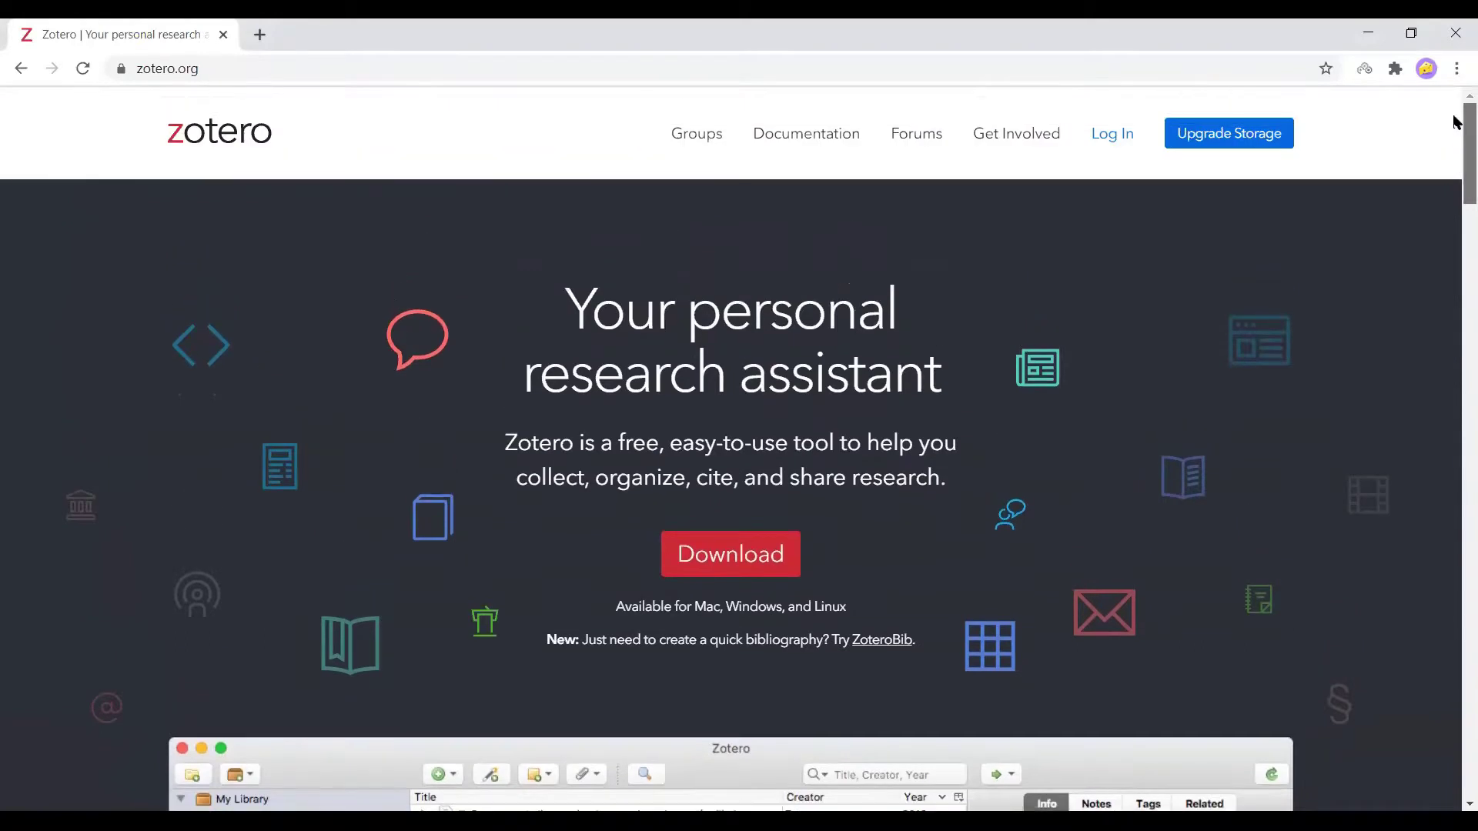
scroll(1457, 123, "down", 7)
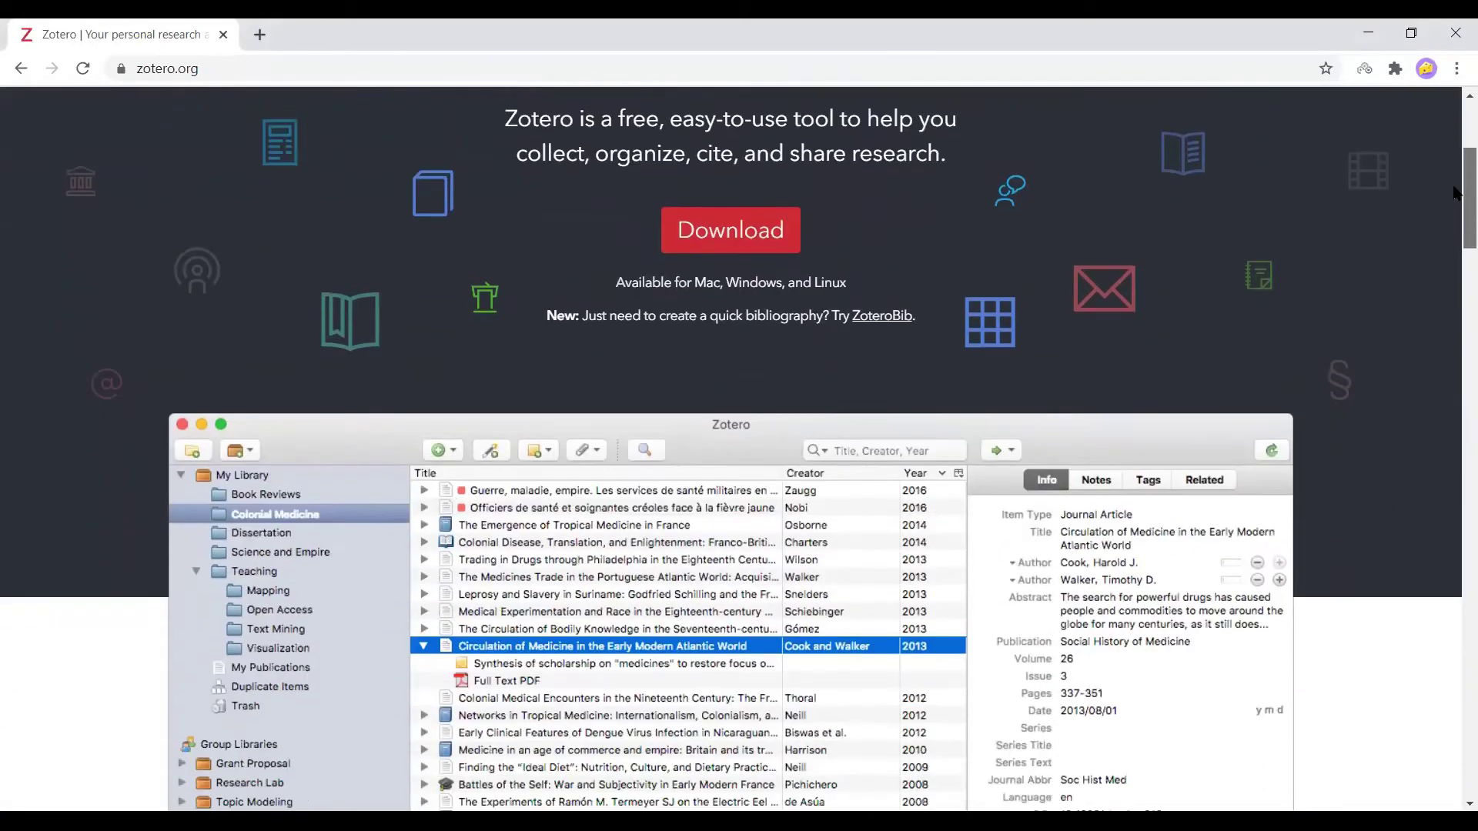
scroll(1455, 231, "down", 5)
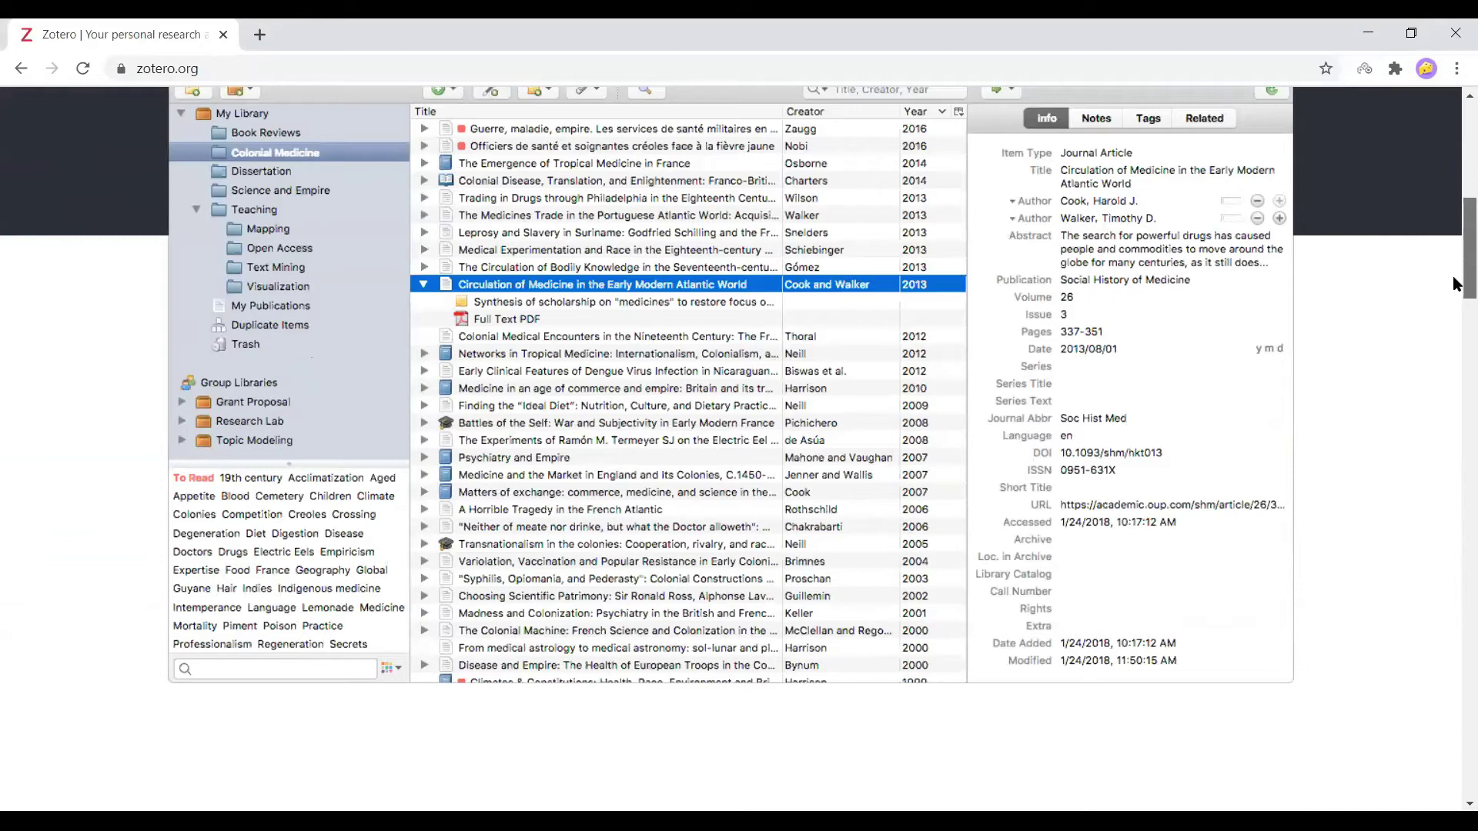
scroll(1455, 331, "down", 6)
scroll(1455, 341, "down", 8)
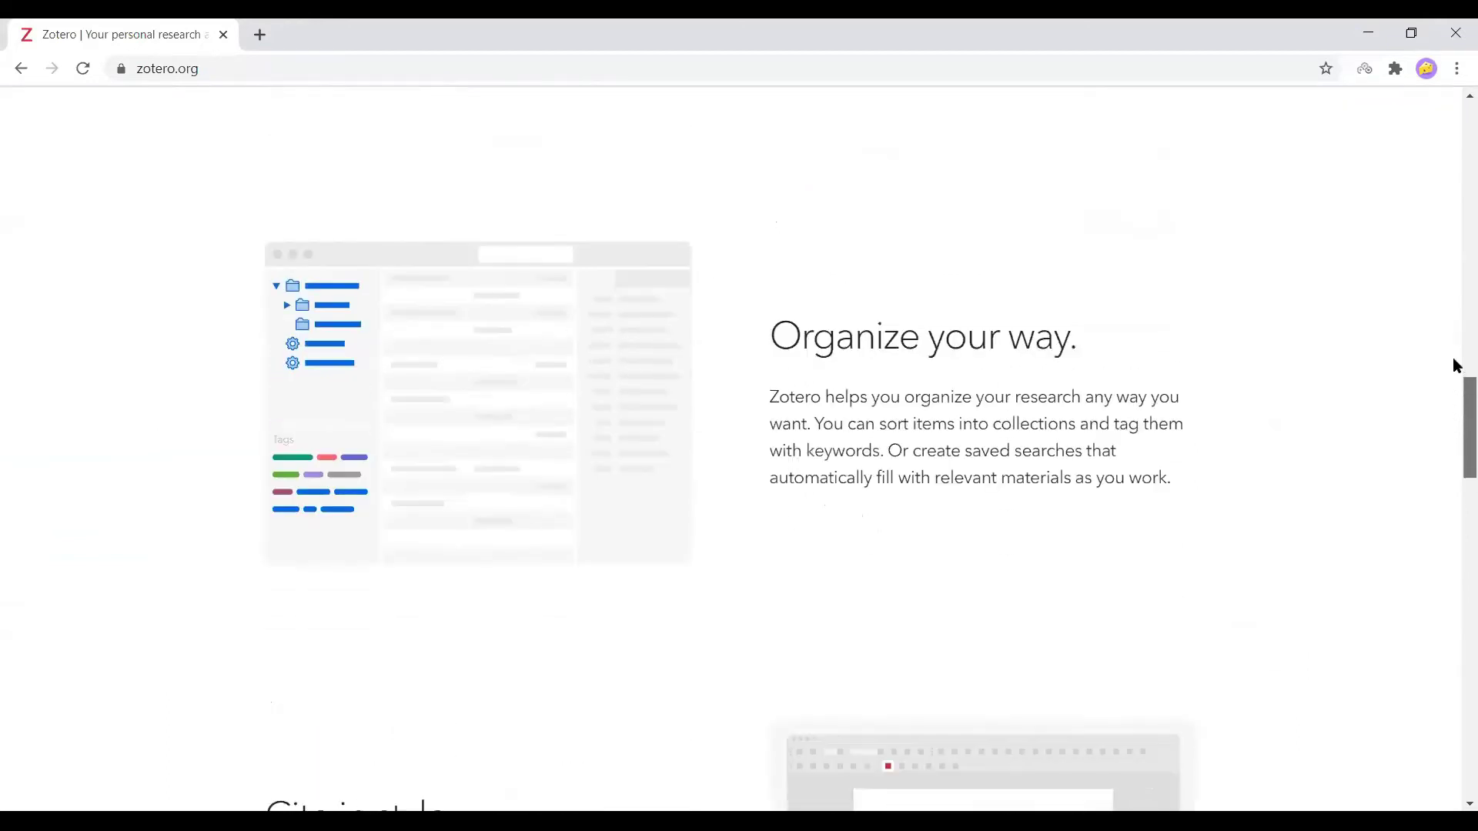
scroll(1455, 362, "up", 13)
scroll(1455, 238, "up", 10)
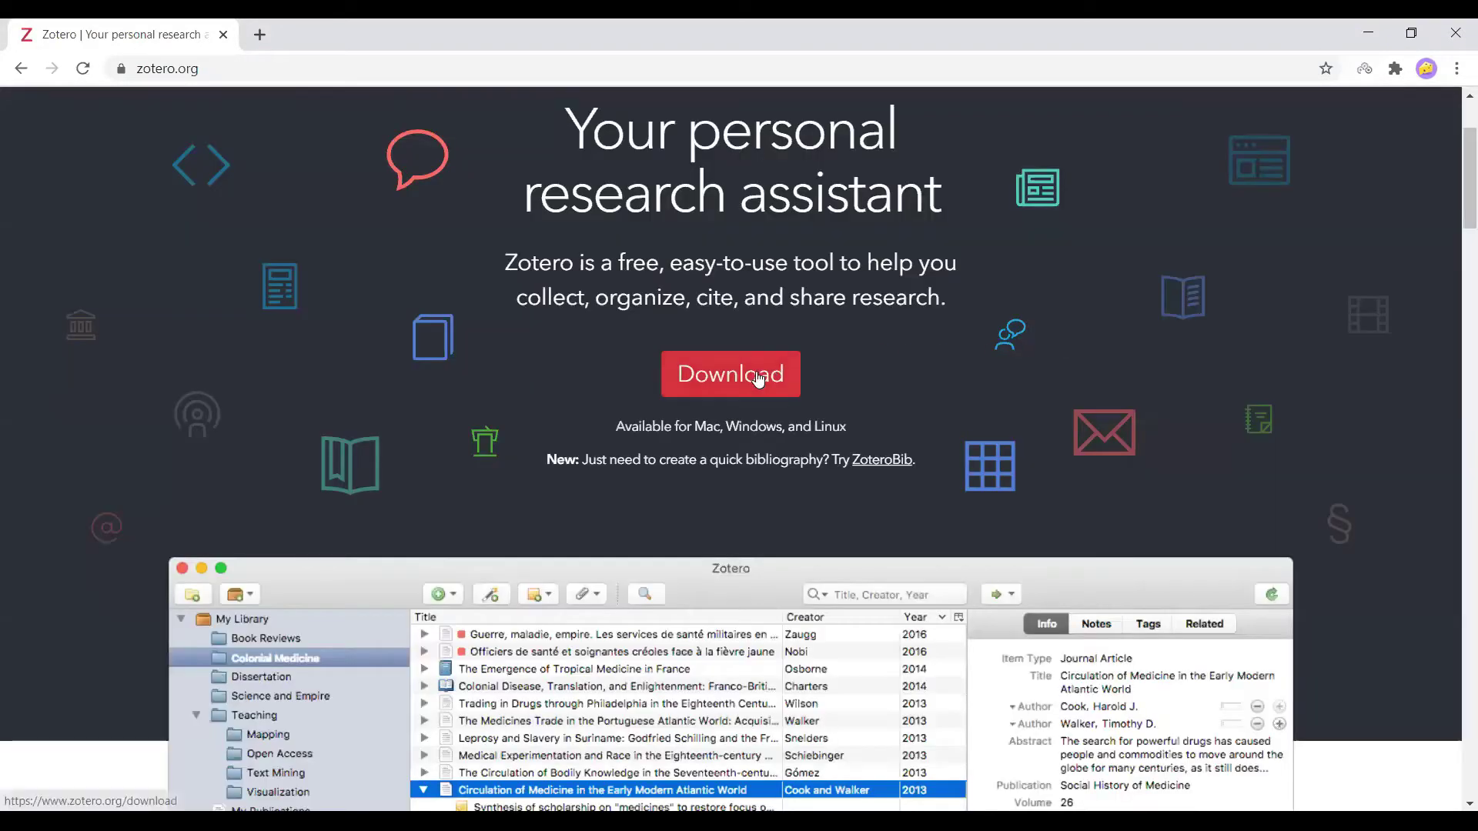
left_click(759, 375)
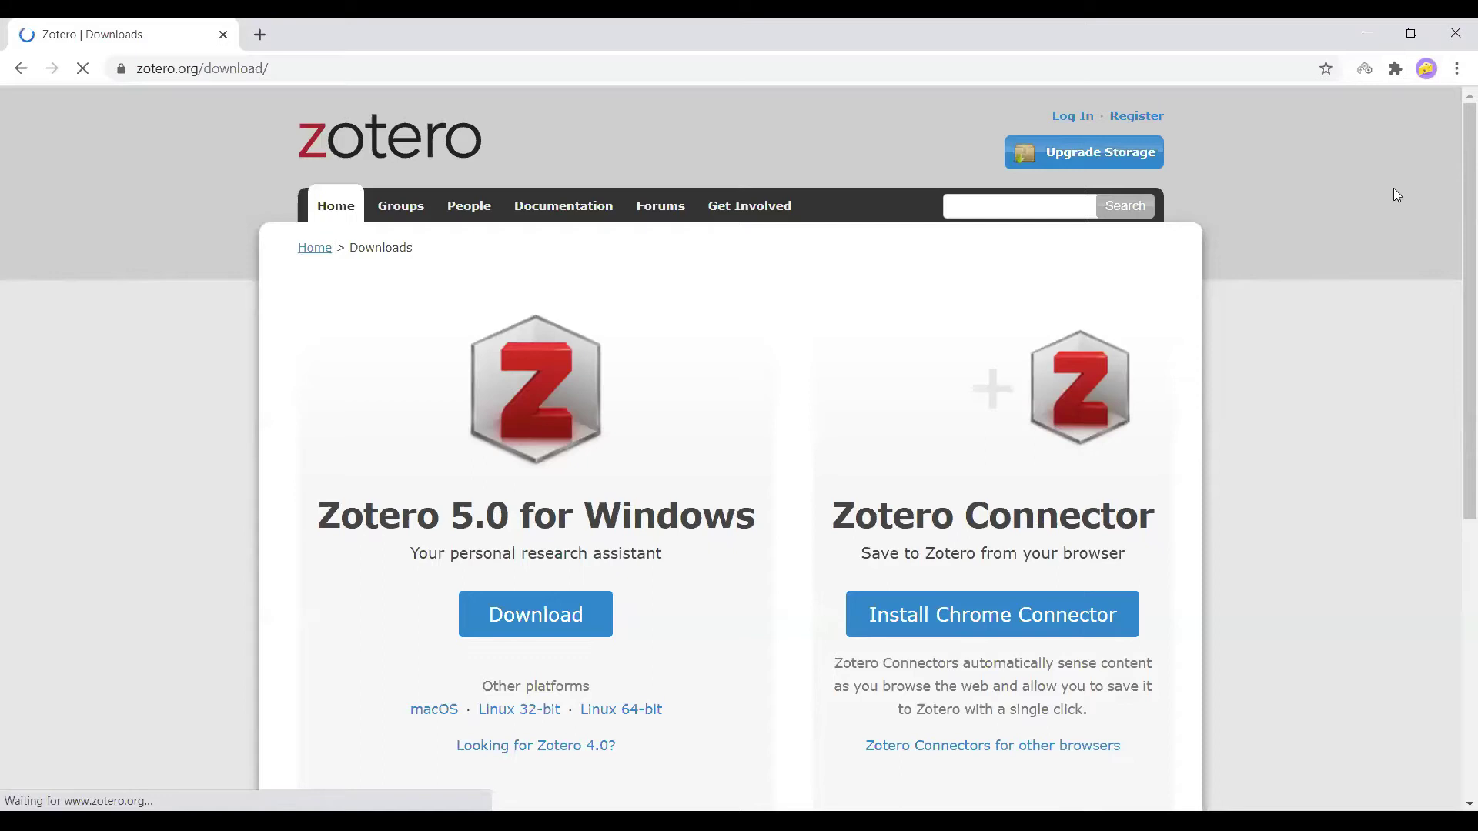
- Examine the download page's options for Zotero 5.0 for Windows, the Chrome Connector and the third-party plugins
scroll(1346, 327, "down", 2)
scroll(1343, 323, "down", 3)
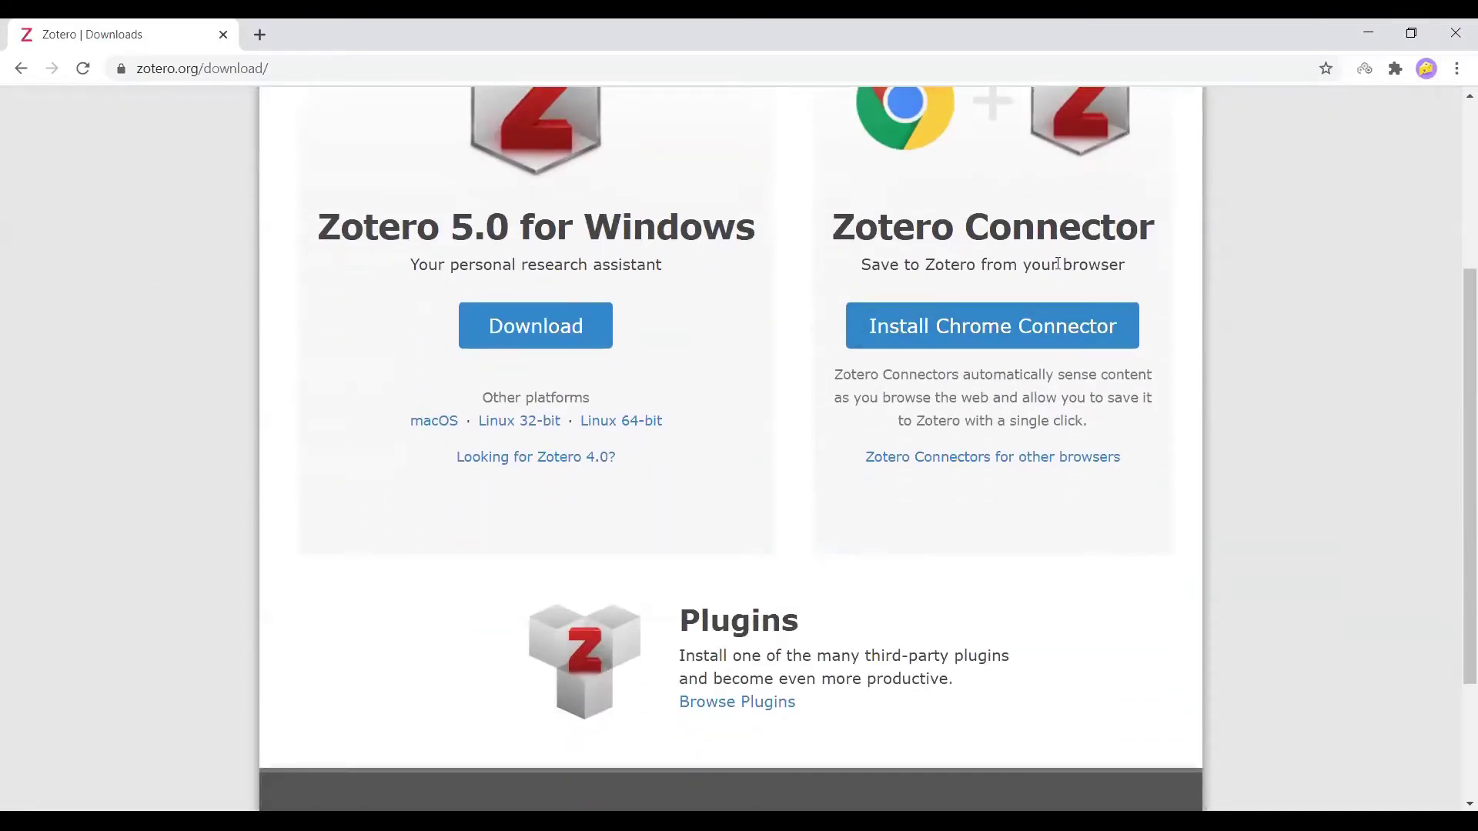
scroll(1194, 314, "up", 1)
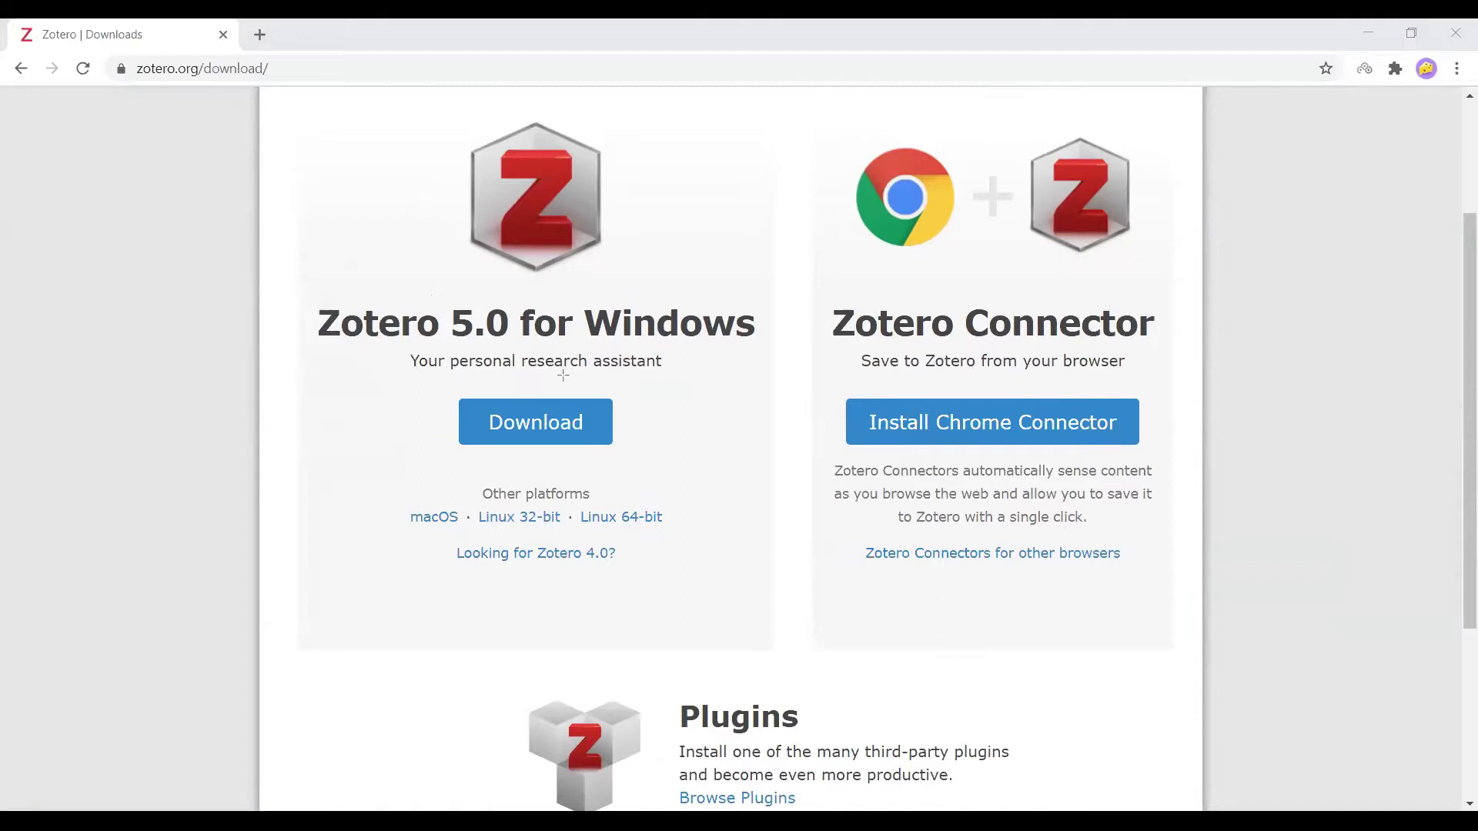
left_click_drag(392, 388, 673, 460)
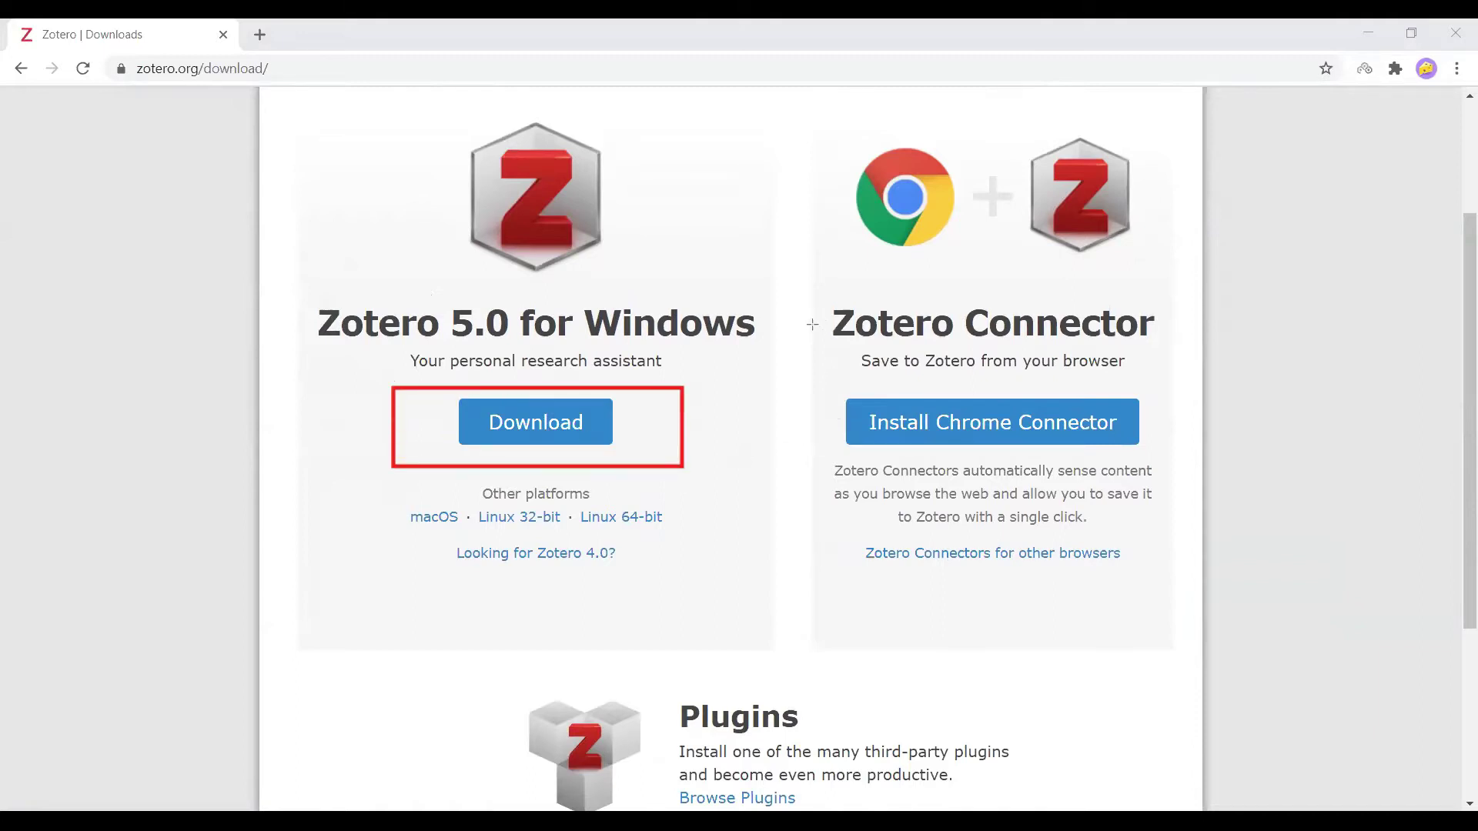
mouse_move(797, 376)
left_mouse_down()
mouse_move(1049, 456)
mouse_move(1170, 450)
left_mouse_up()
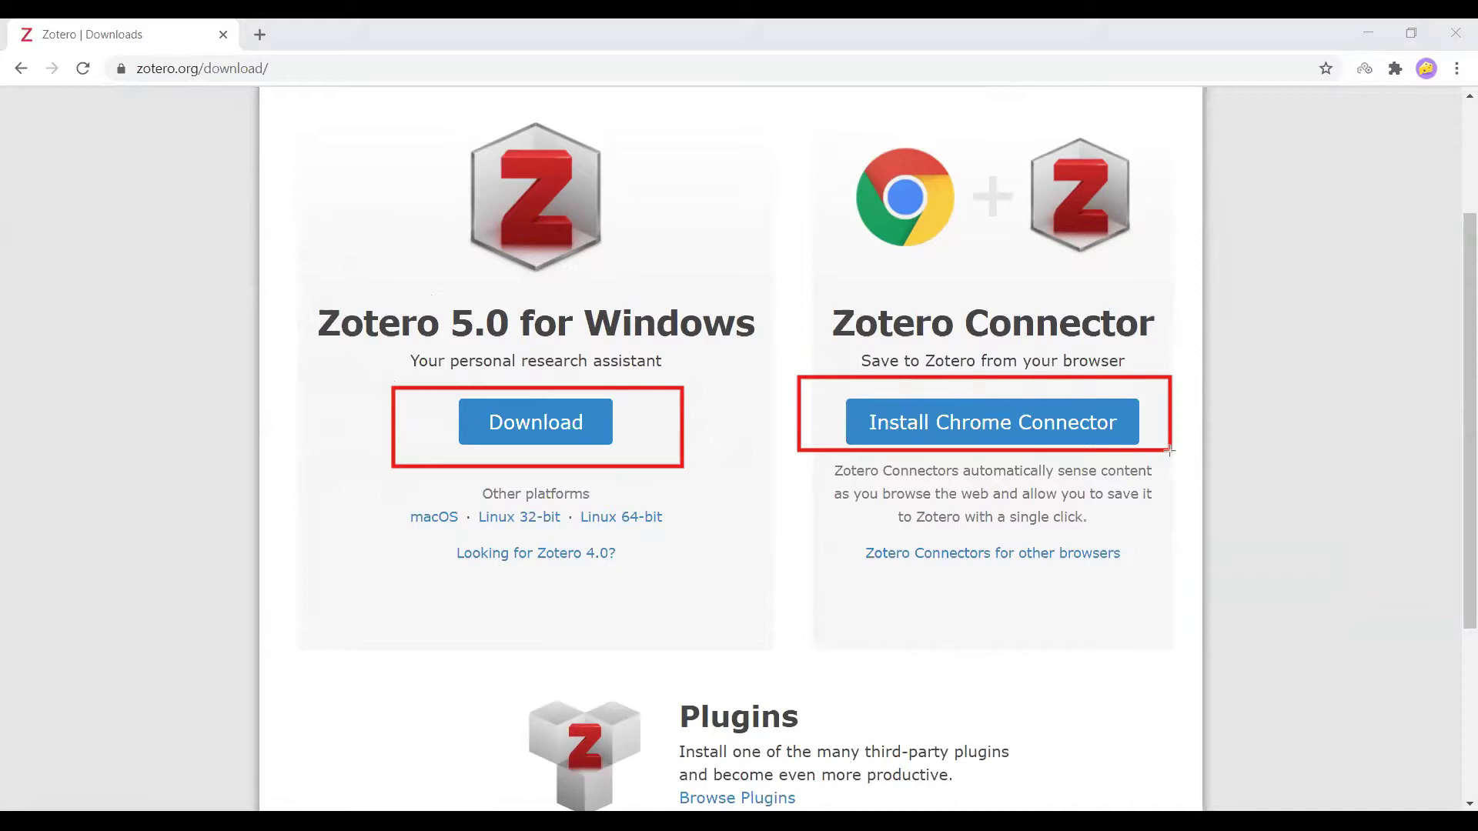
left_click_drag(1170, 451, 1170, 456)
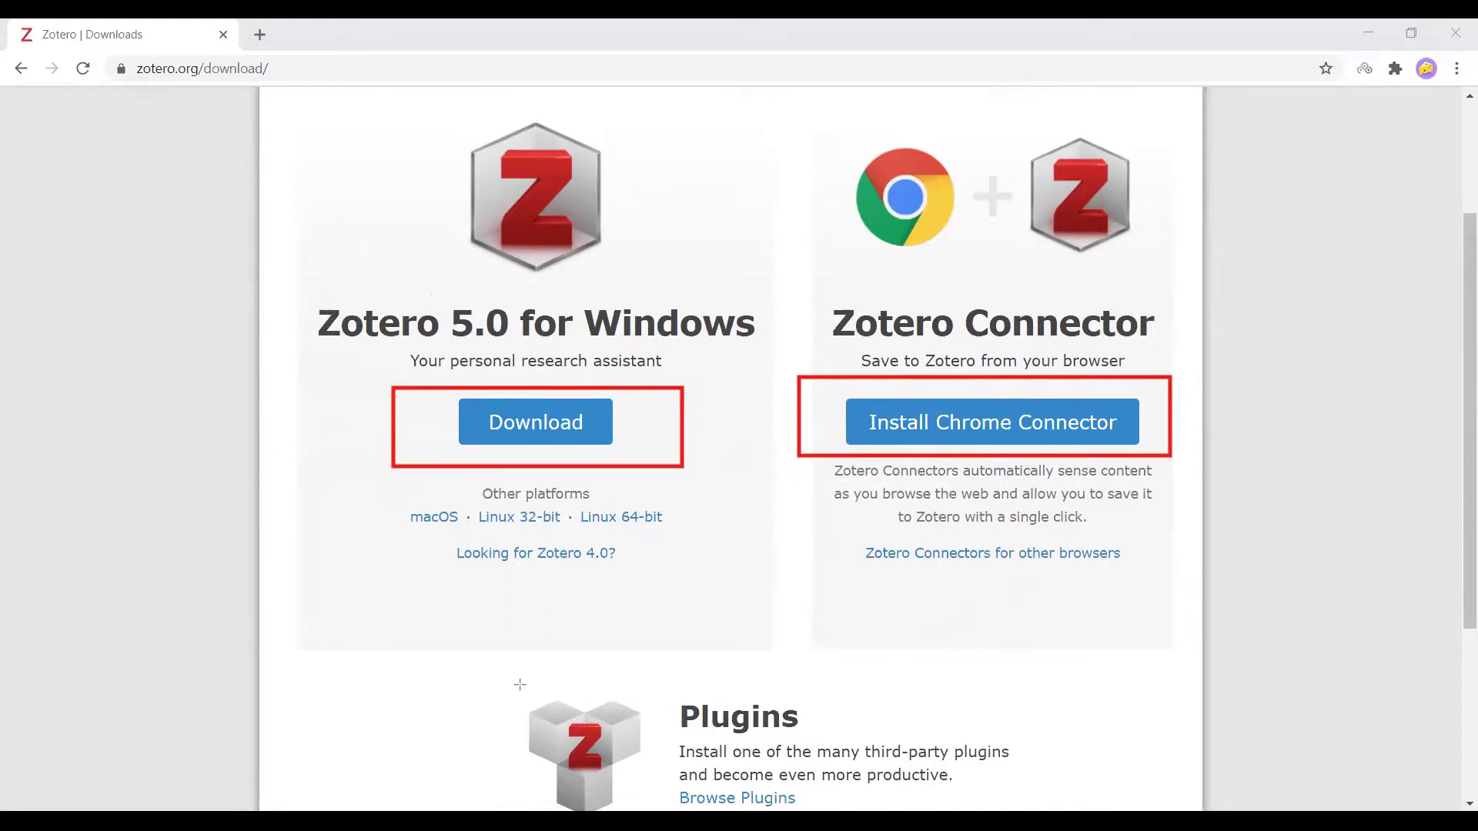
left_click_drag(487, 666, 592, 760)
left_click_drag(679, 802, 1093, 809)
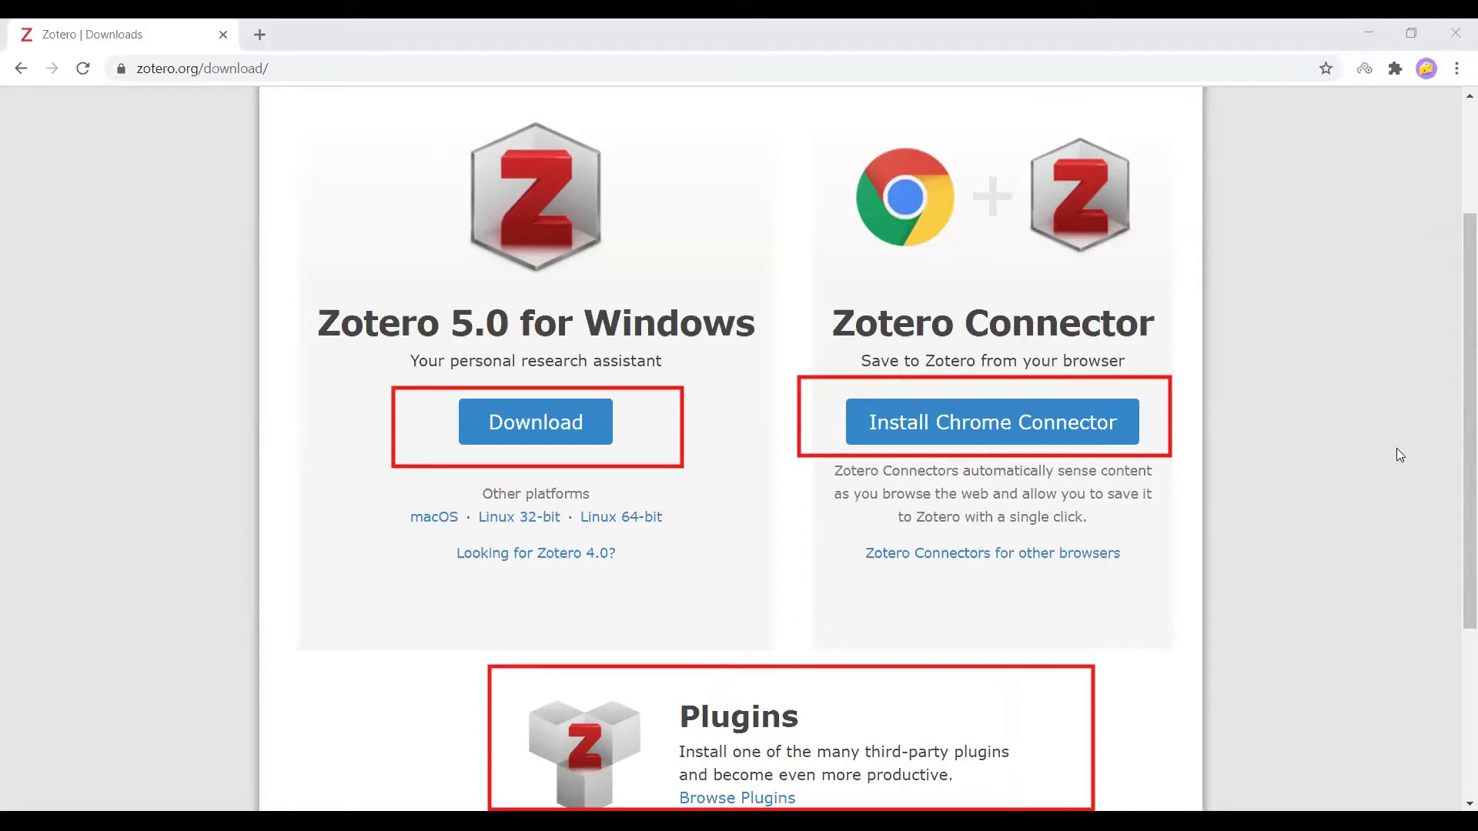
scroll(1400, 455, "down", 2)
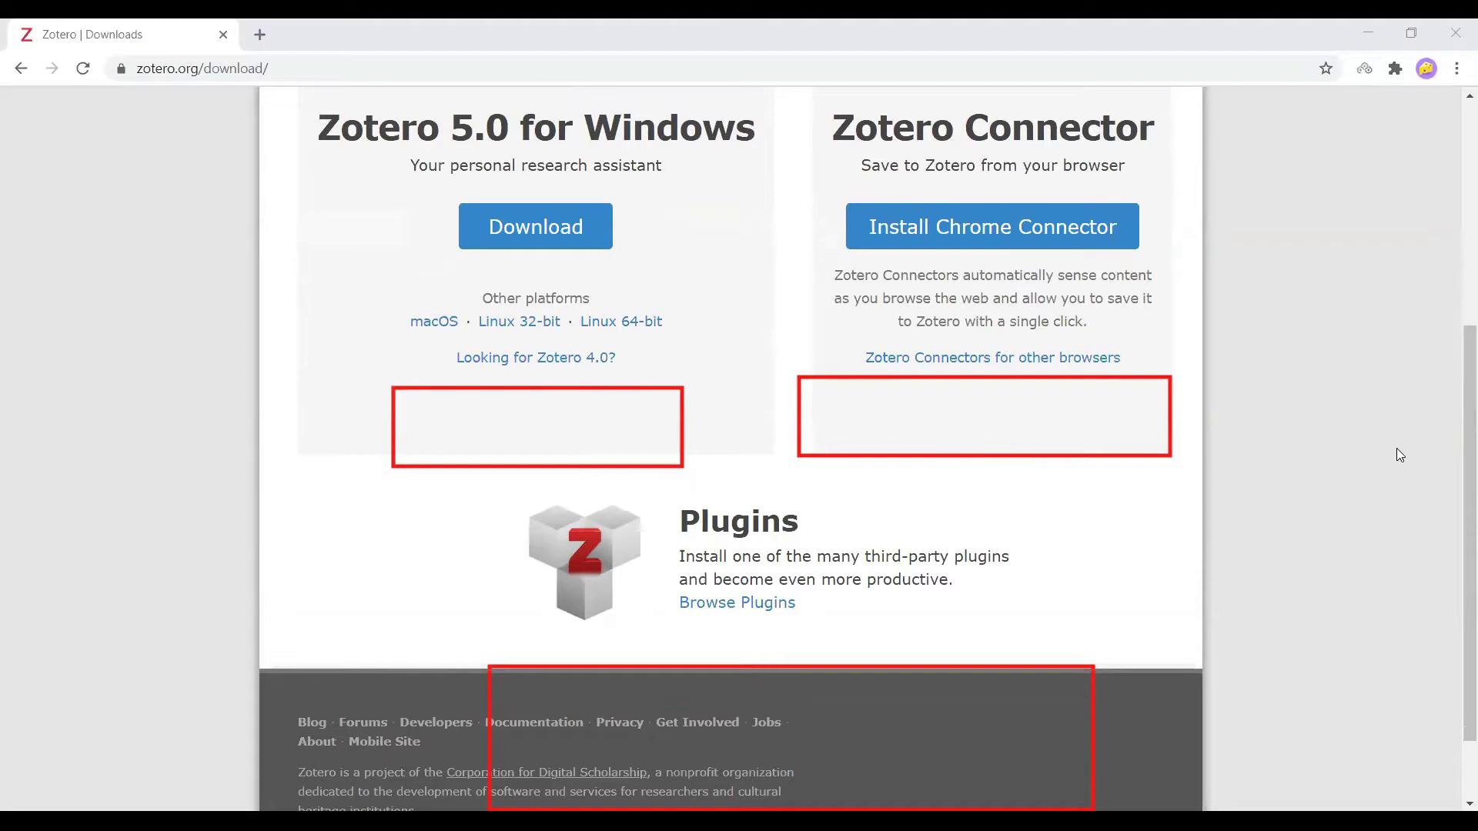
scroll(771, 462, "down", 1)
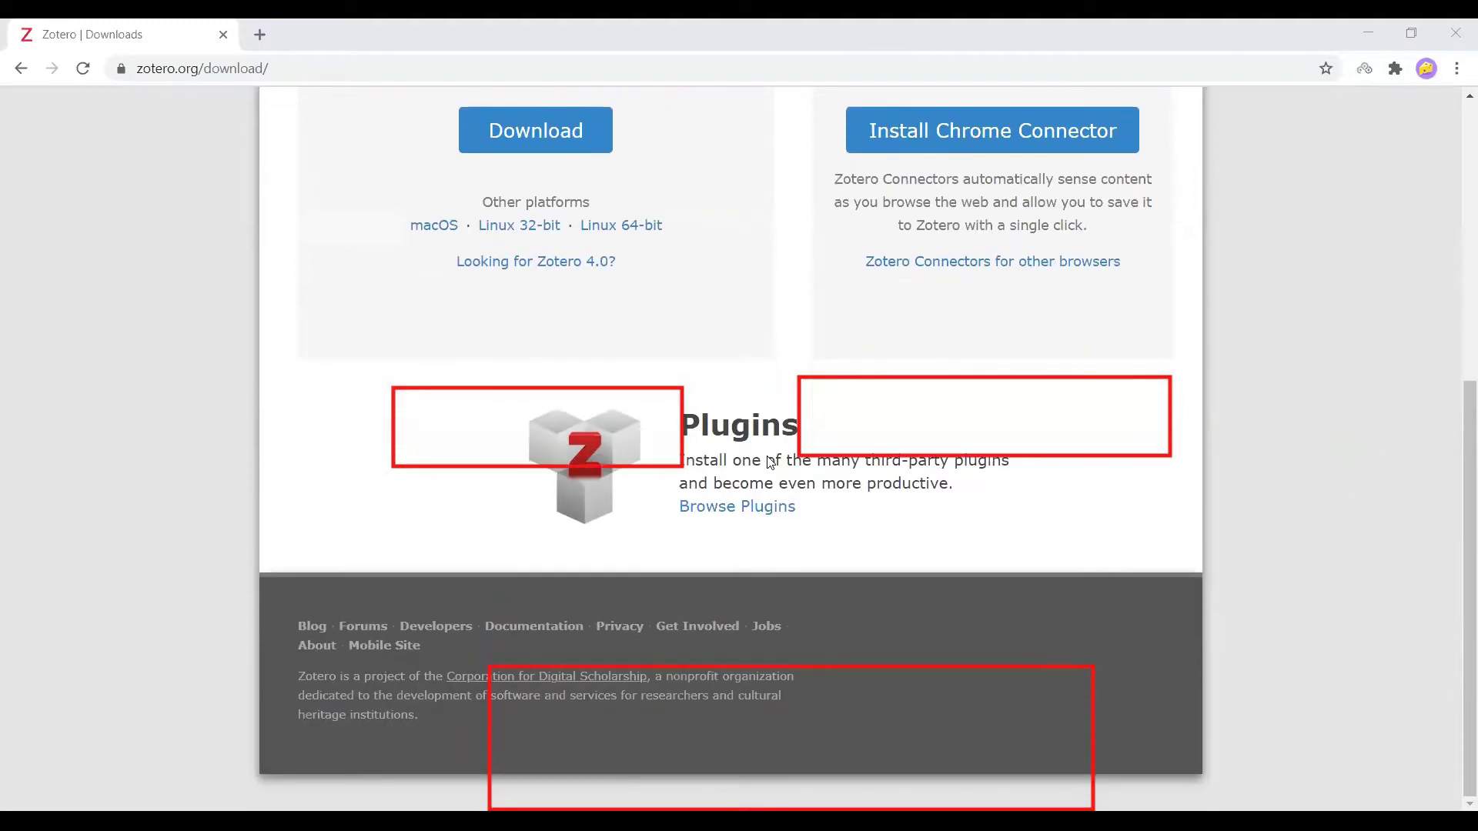
scroll(770, 462, "up", 3)
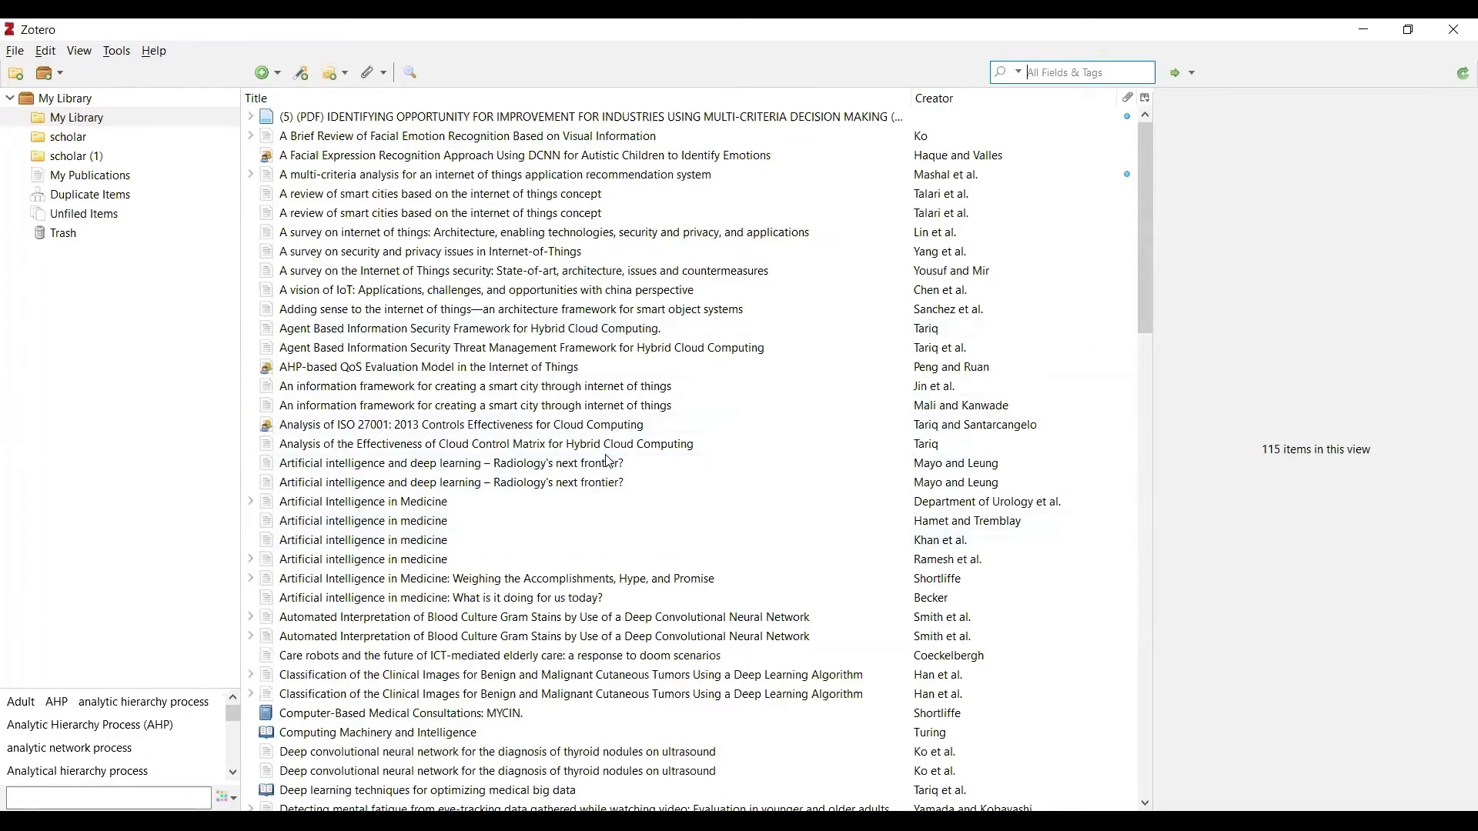
- Switch from the Zotero library to the blank Word document and examine the Zotero citation and bibliography commands
left_click(168, 30)
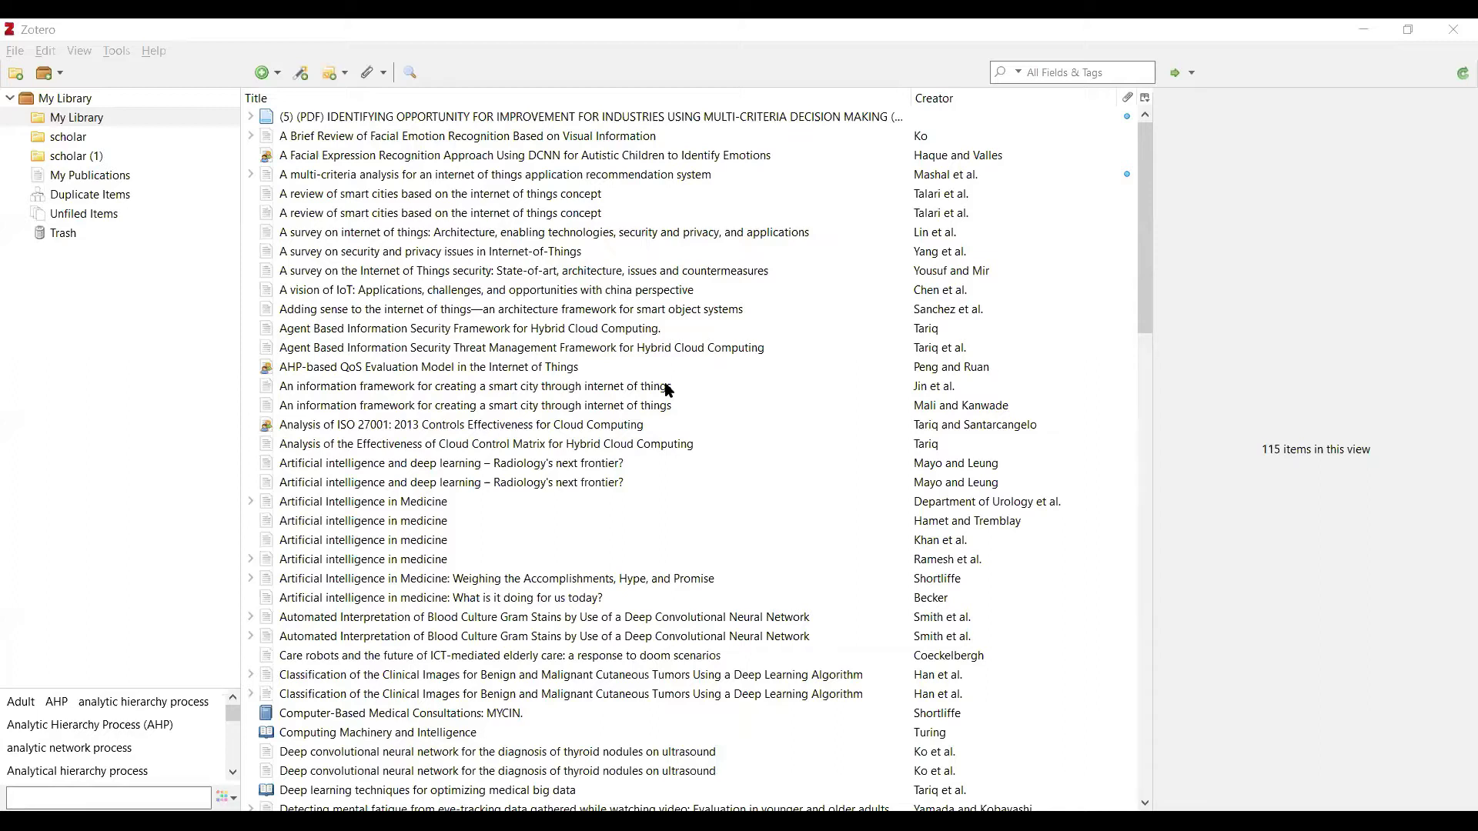
key("alt+Tab")
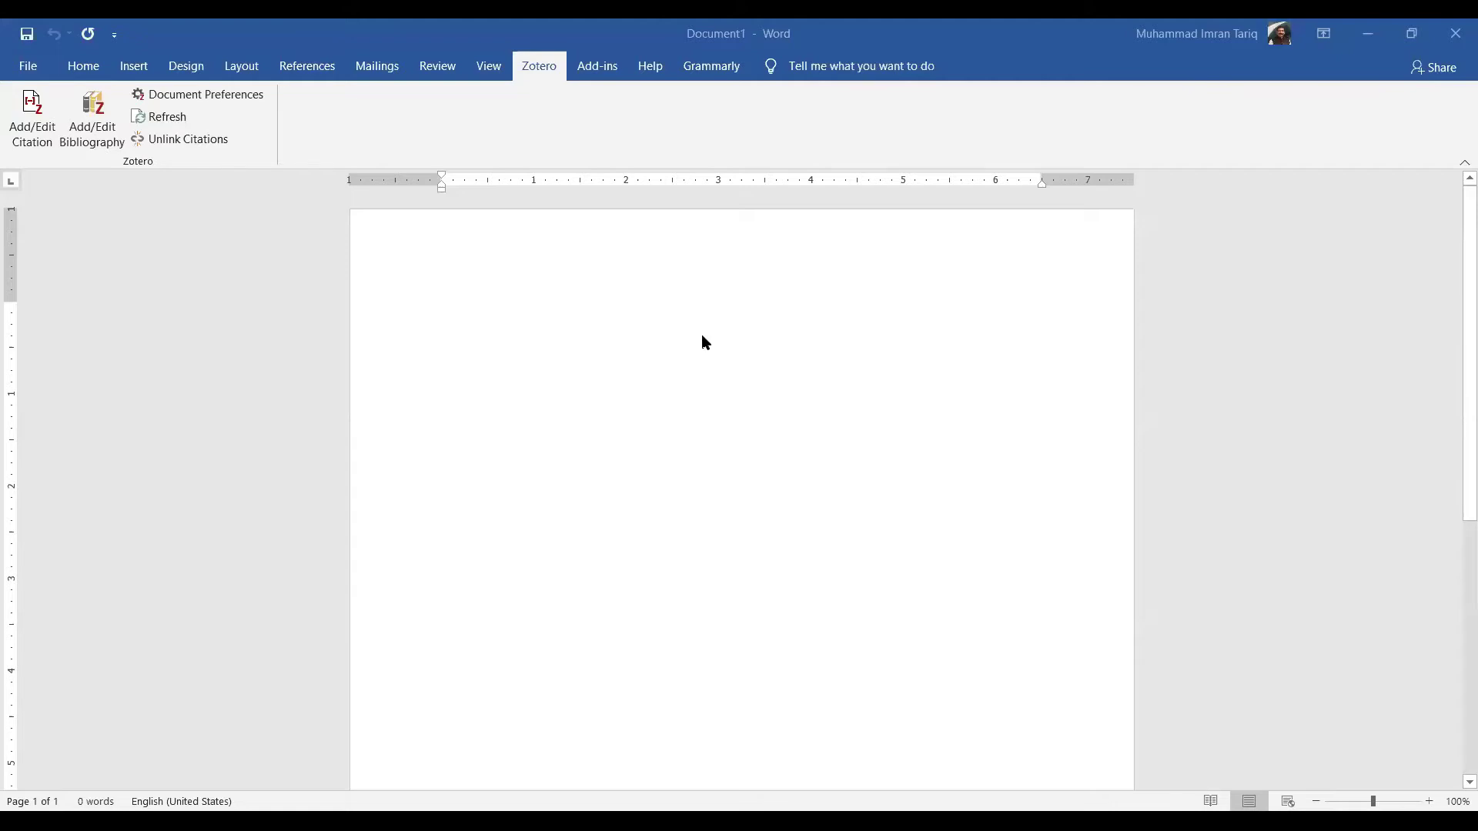
left_click(703, 337)
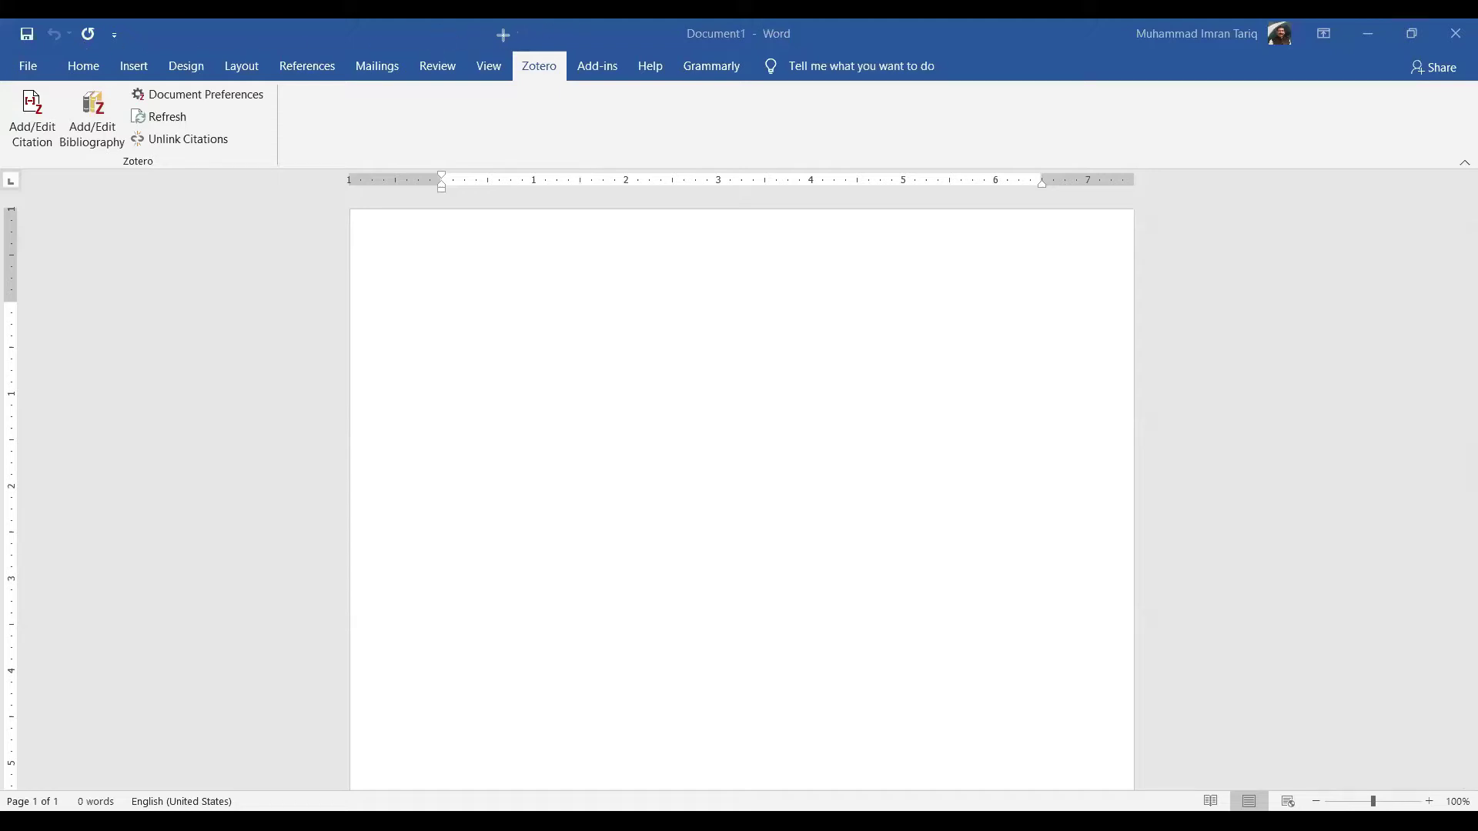
left_click_drag(502, 43, 573, 93)
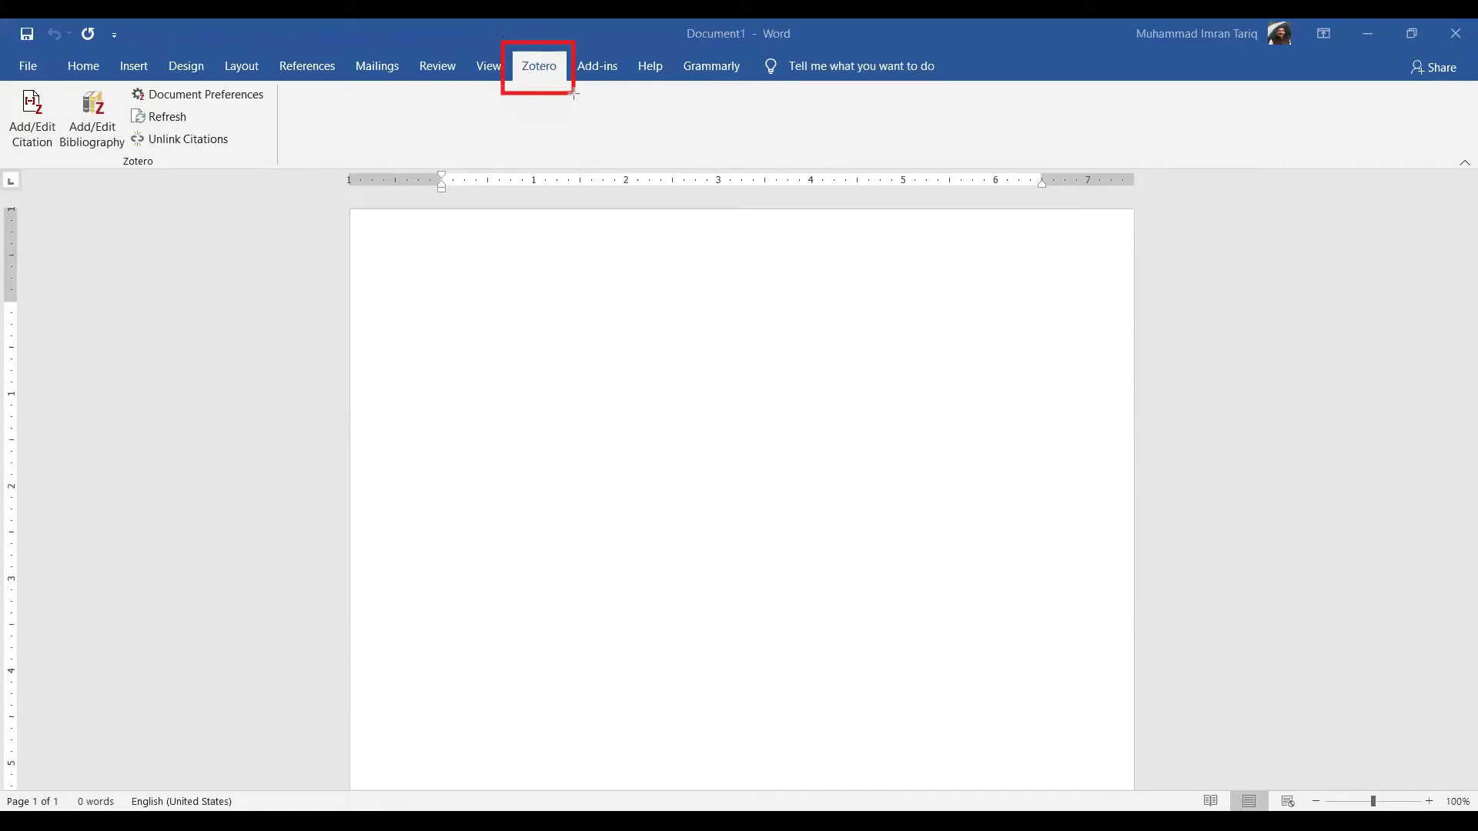
mouse_move(1, 82)
left_mouse_down()
mouse_move(204, 187)
mouse_move(276, 167)
left_mouse_up()
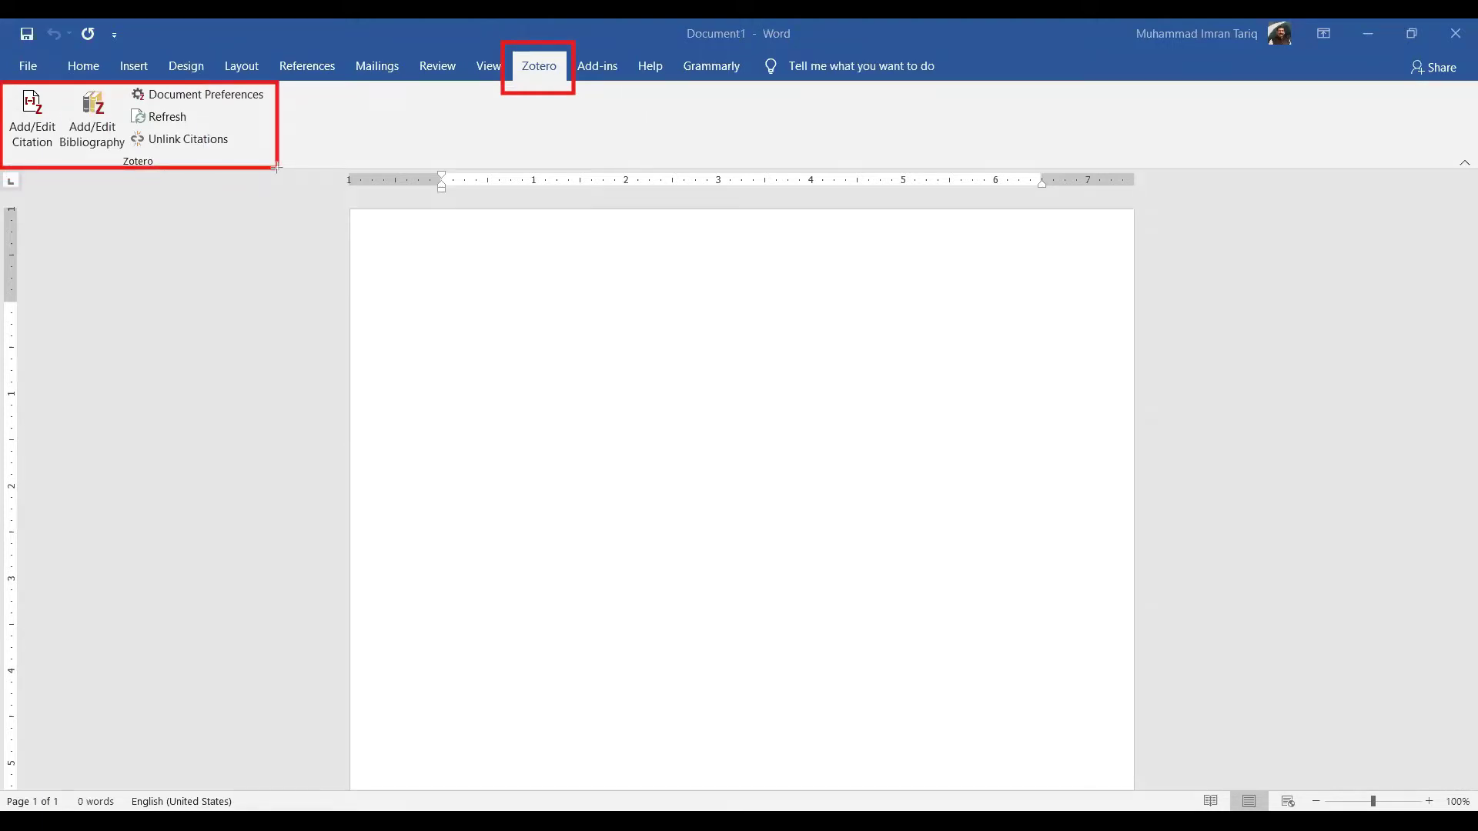
left_click_drag(276, 167, 279, 167)
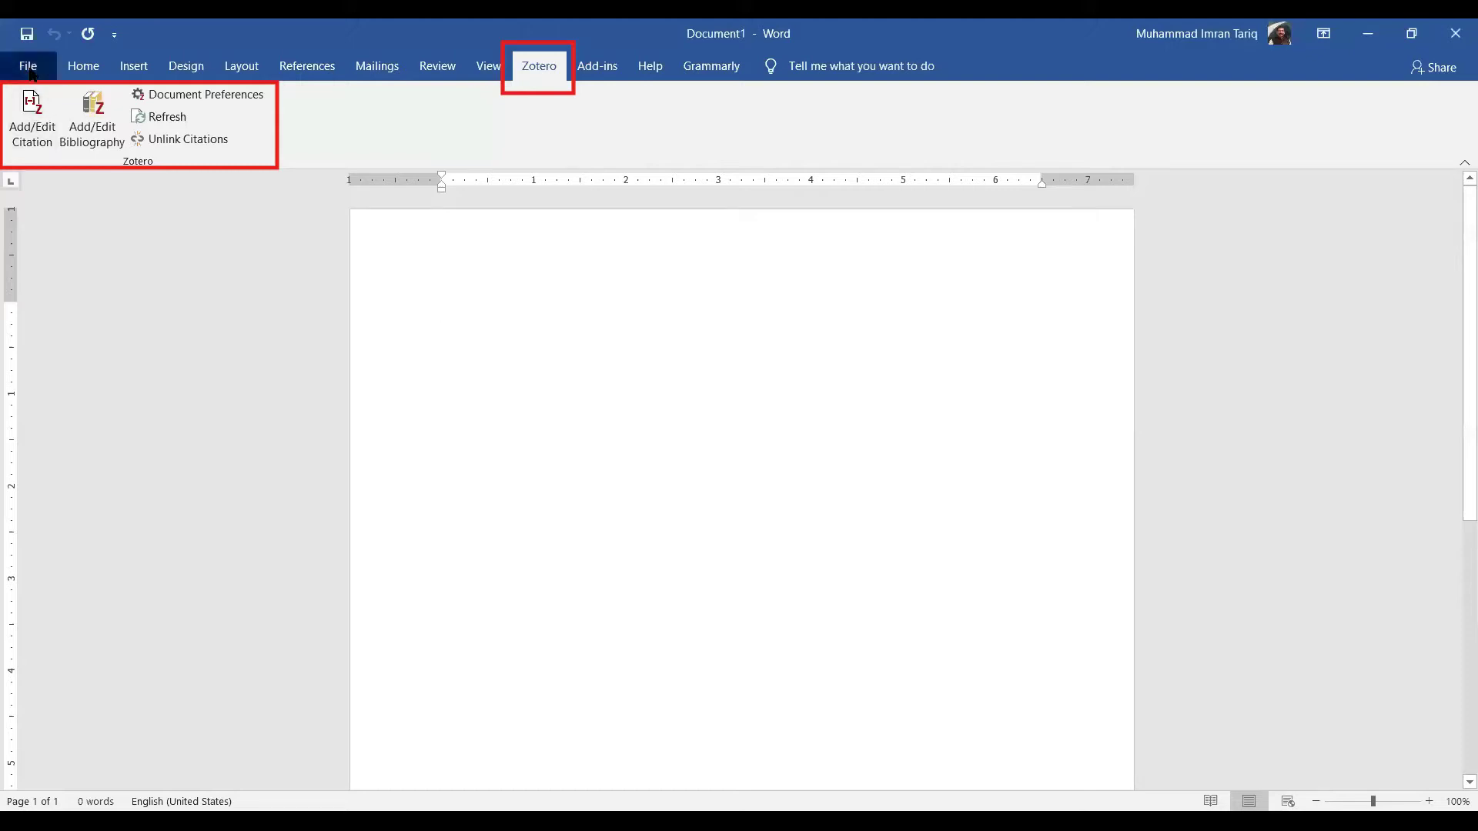
- Show the add-ins in Word's options and check the Zotero templates against the active and inactive add-in groups
left_click(32, 74)
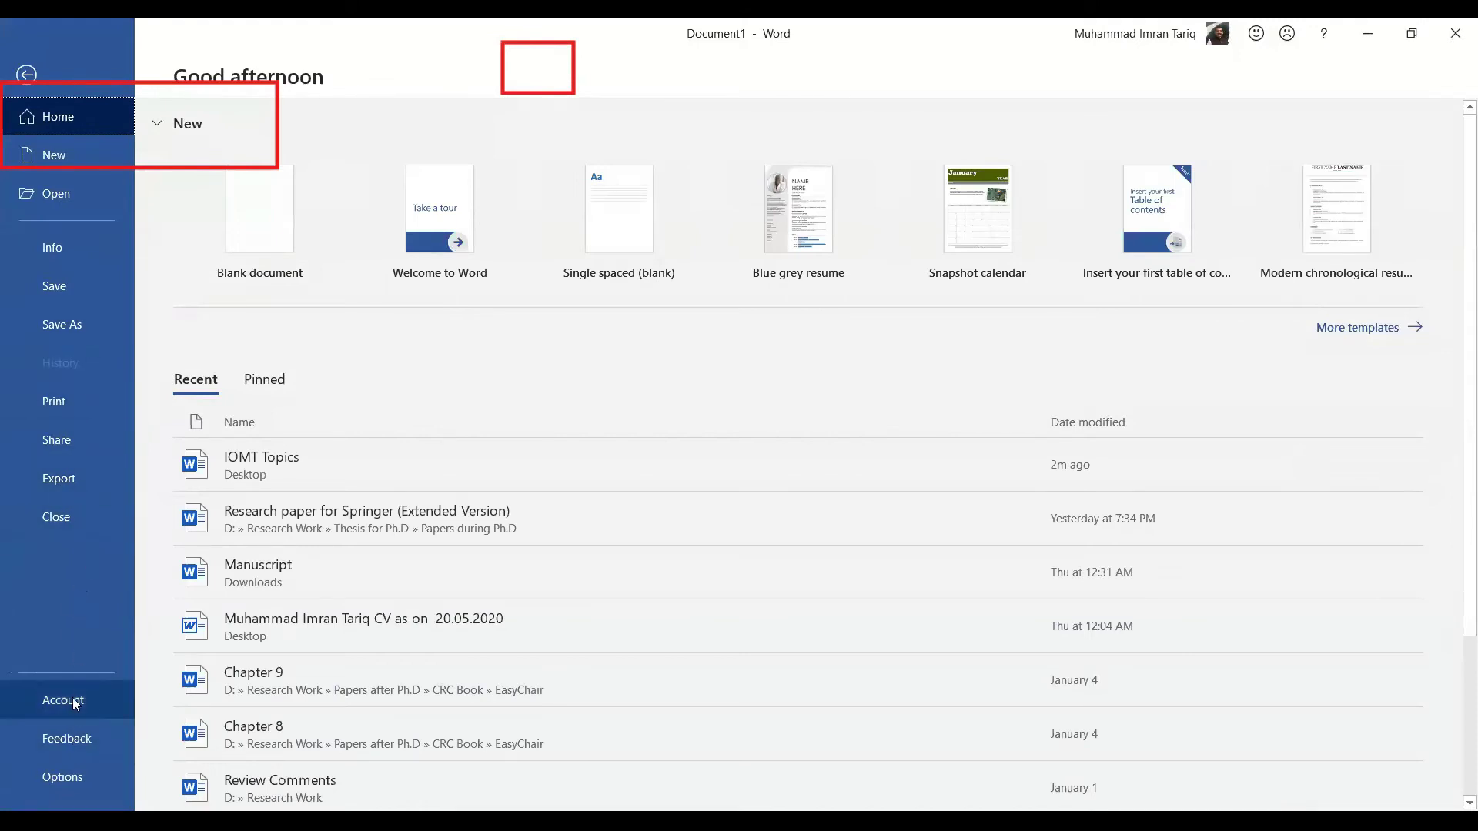
key("Escape")
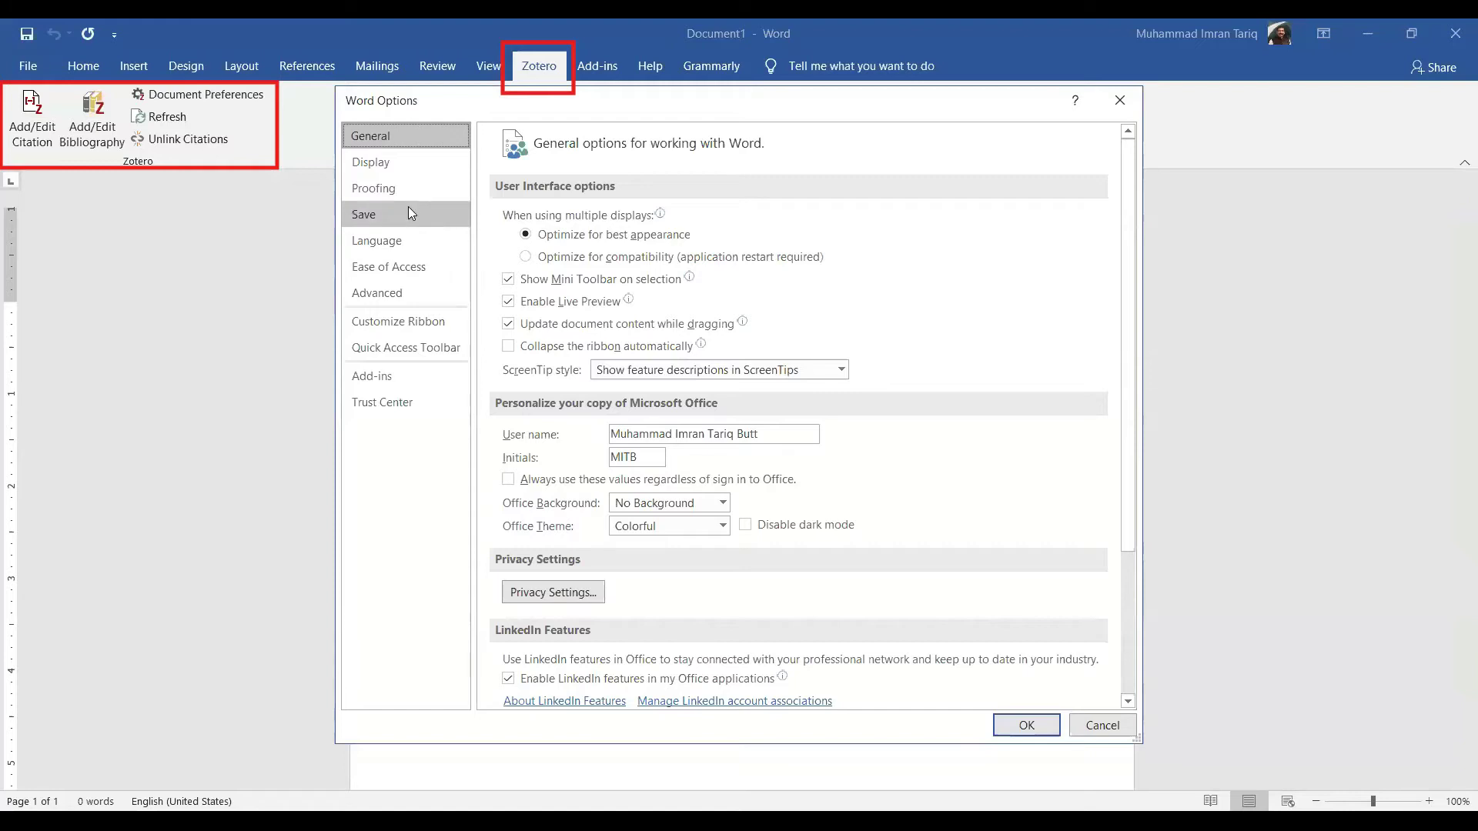
left_click(375, 382)
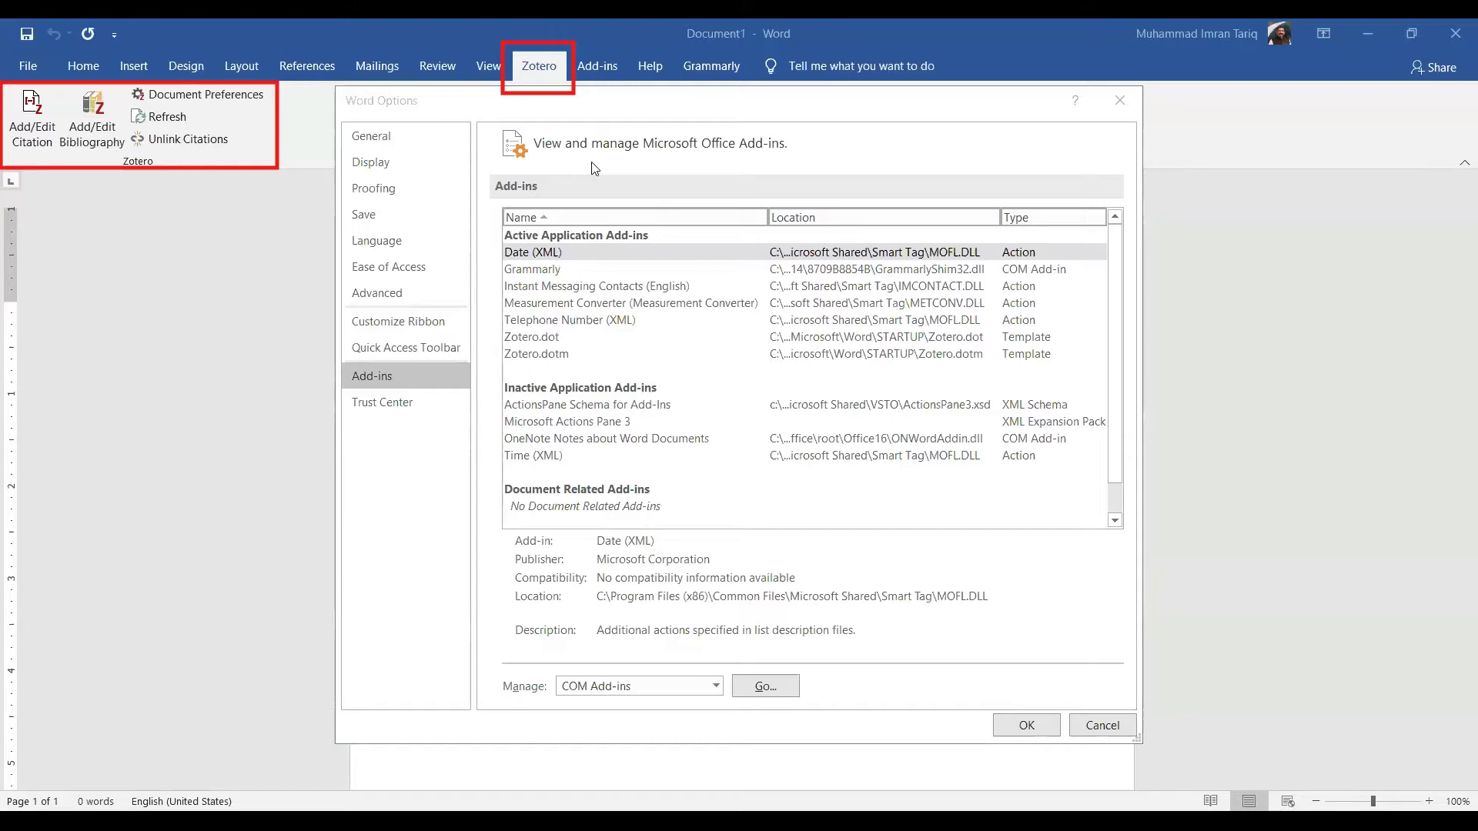
left_click_drag(491, 328, 625, 387)
mouse_move(773, 393)
left_mouse_down()
mouse_move(1058, 400)
mouse_move(1093, 393)
mouse_move(1088, 377)
left_mouse_up()
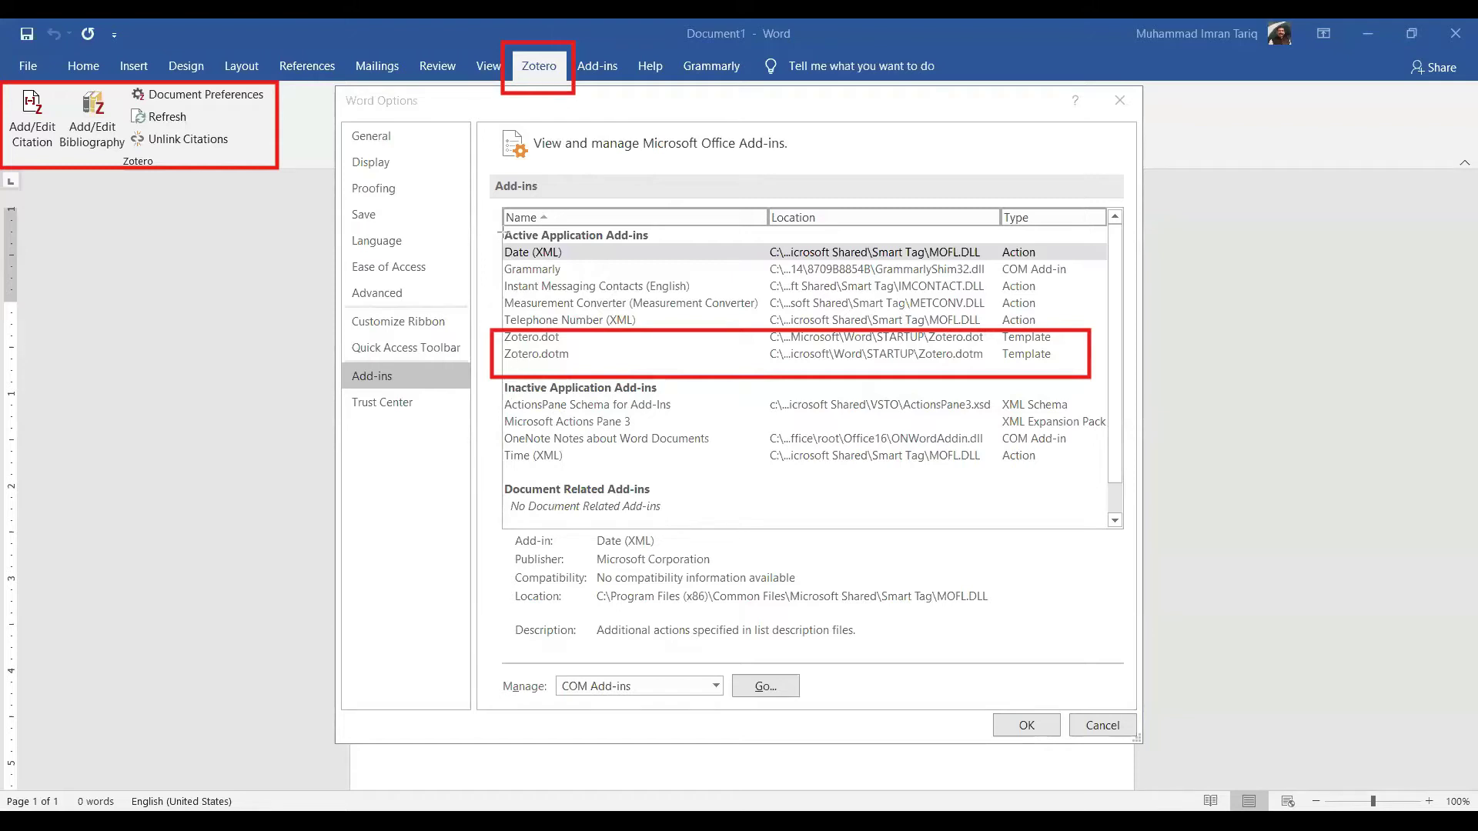
mouse_move(492, 219)
left_mouse_down()
mouse_move(693, 269)
mouse_move(829, 246)
mouse_move(1102, 245)
left_mouse_up()
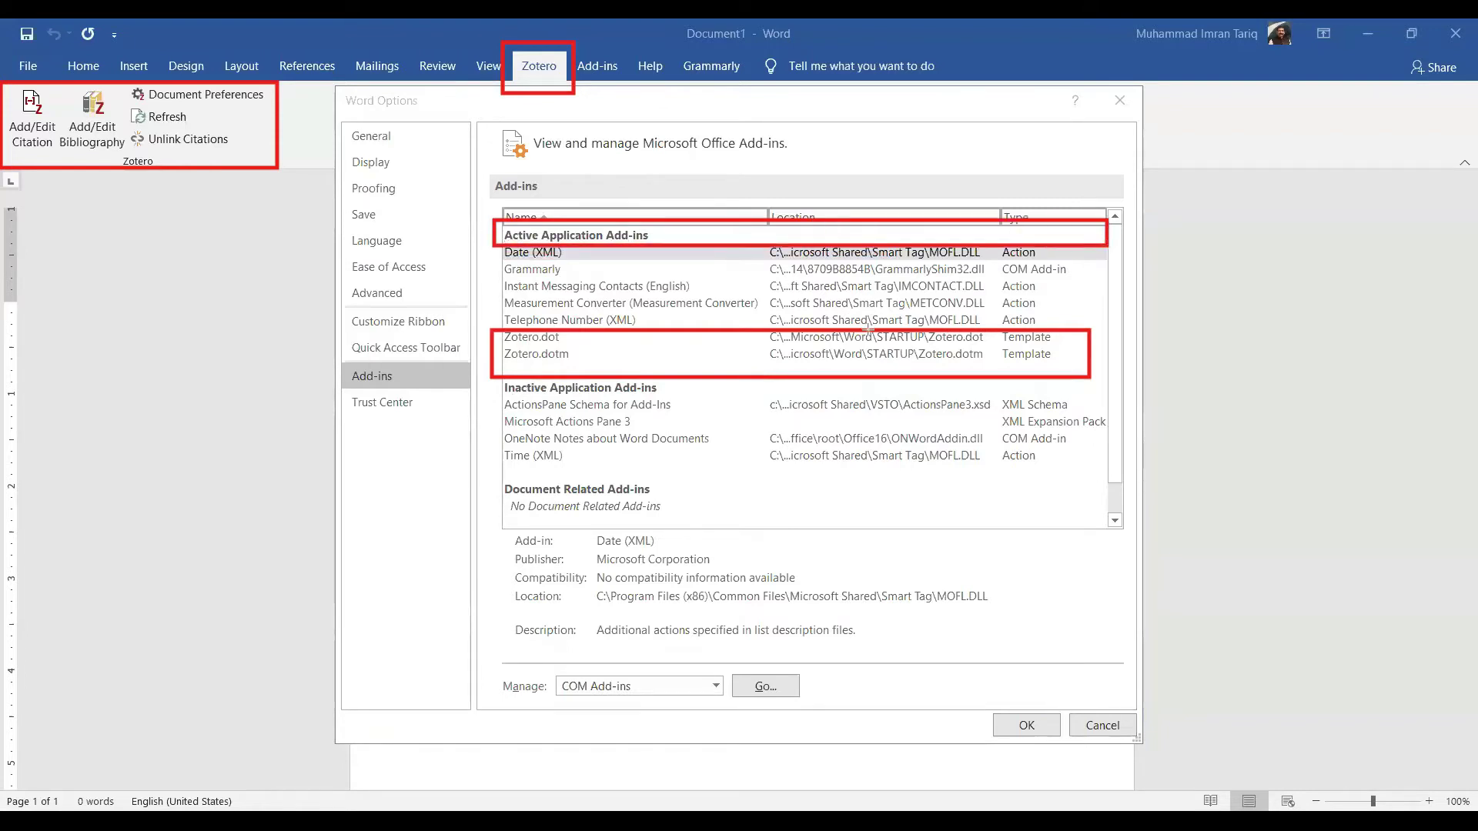
mouse_move(496, 382)
left_mouse_down()
mouse_move(528, 432)
mouse_move(683, 476)
mouse_move(1109, 482)
left_mouse_up()
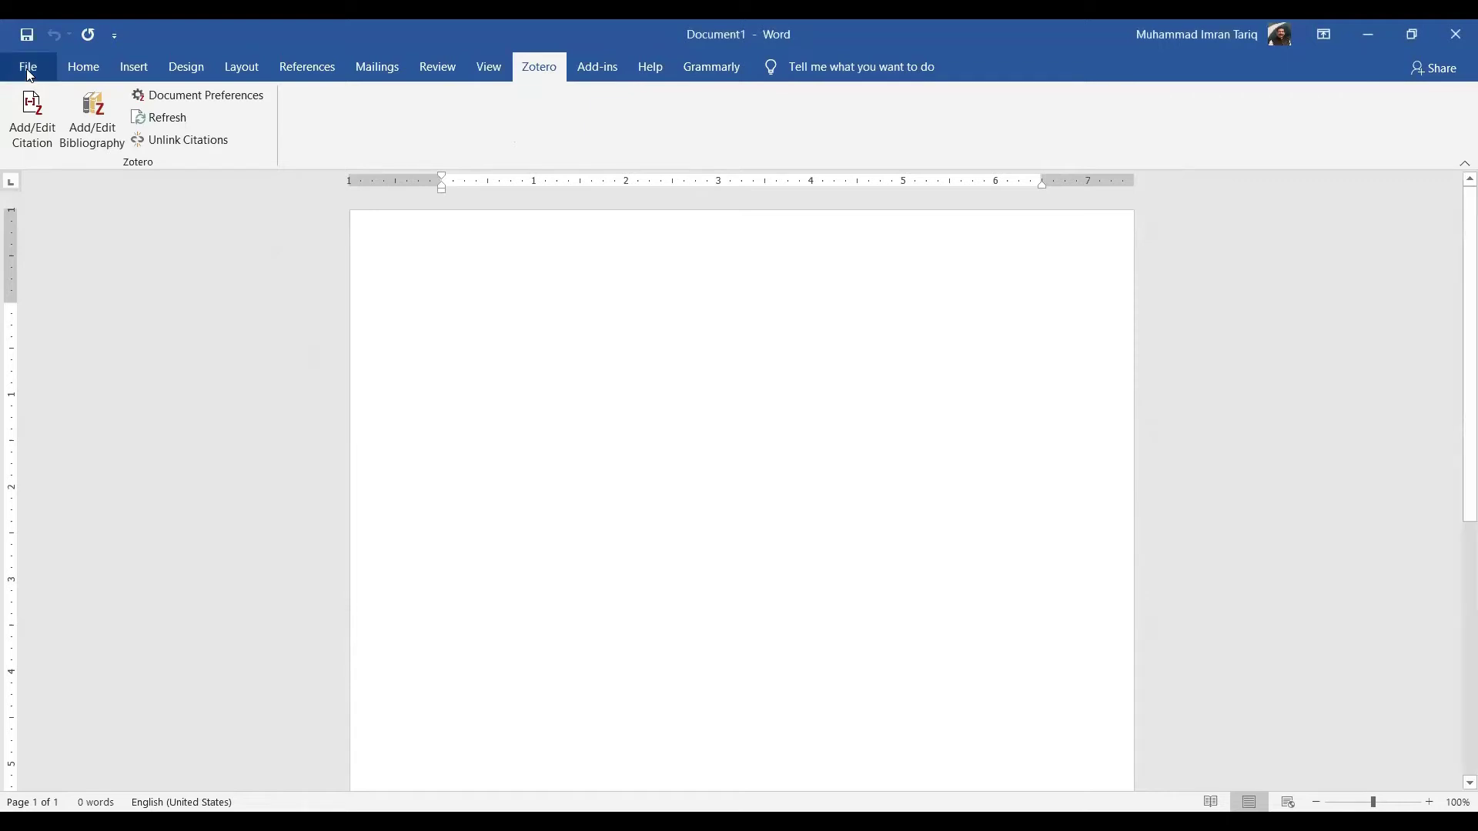
- Reopen the add-ins page of Word's options and compare Zotero.dot and Zotero.dotm with the inactive add-ins
left_click(28, 74)
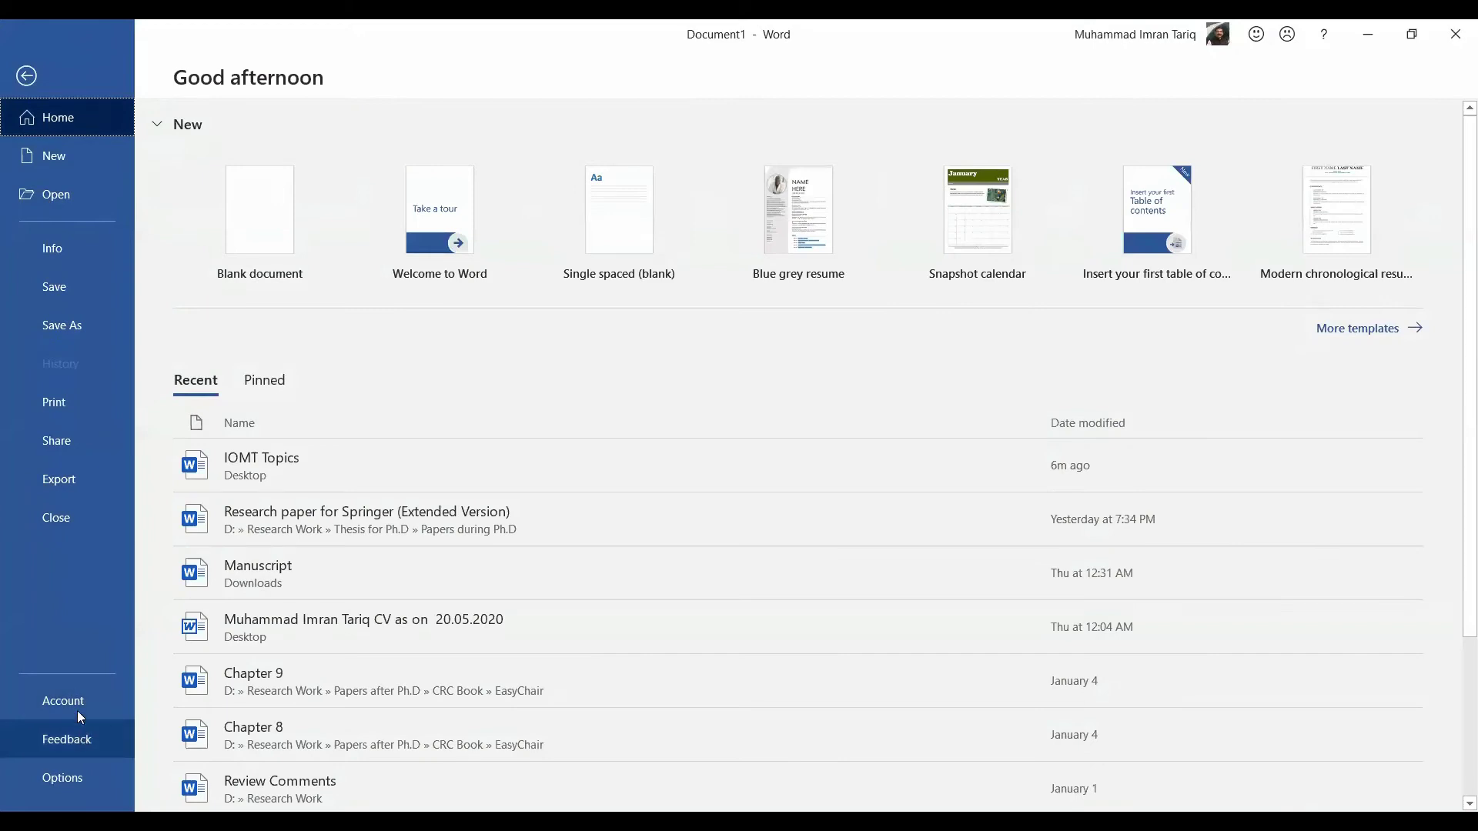
left_click(74, 776)
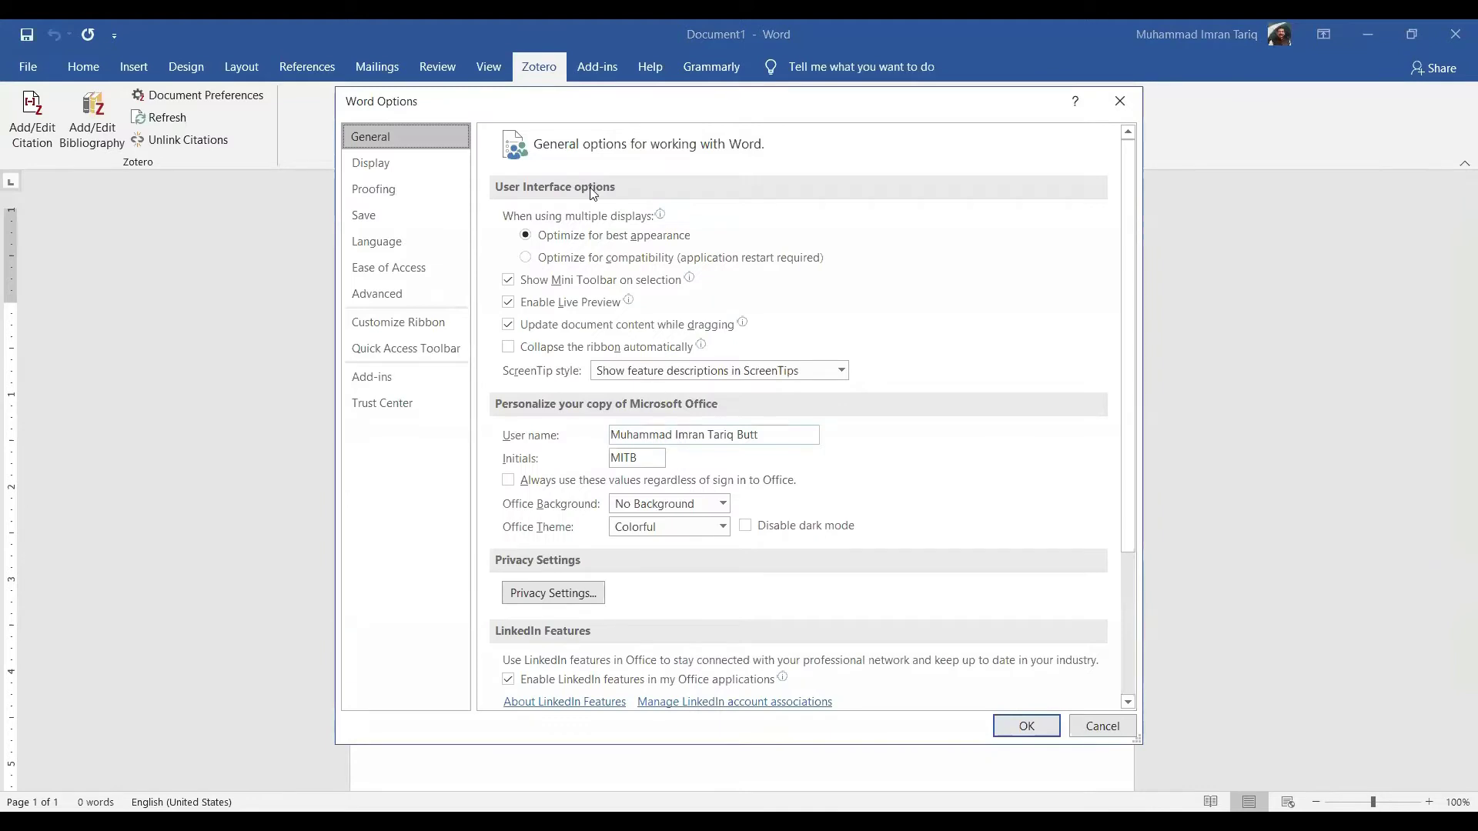
left_click(385, 378)
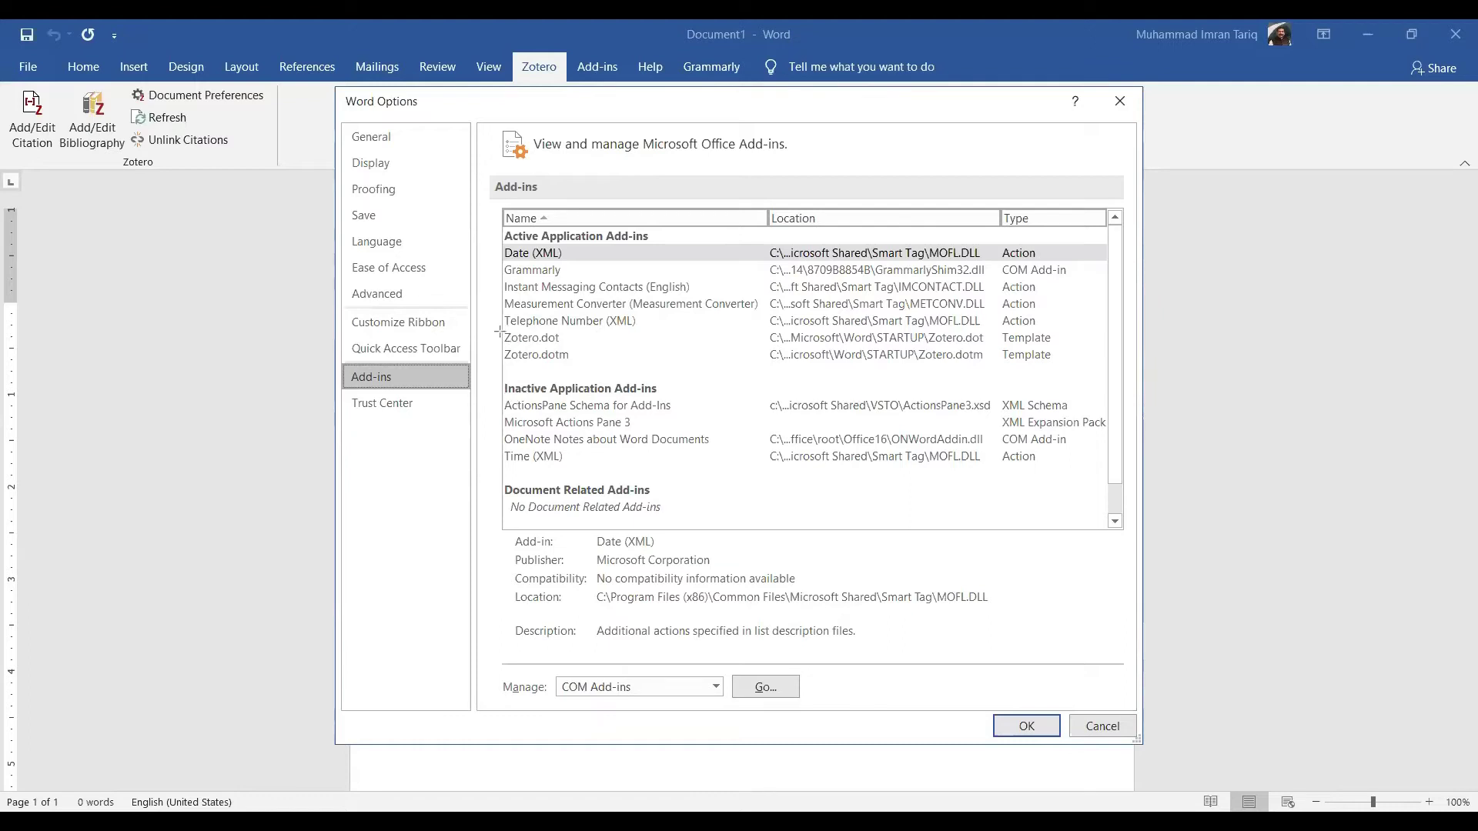
left_click_drag(498, 333, 583, 364)
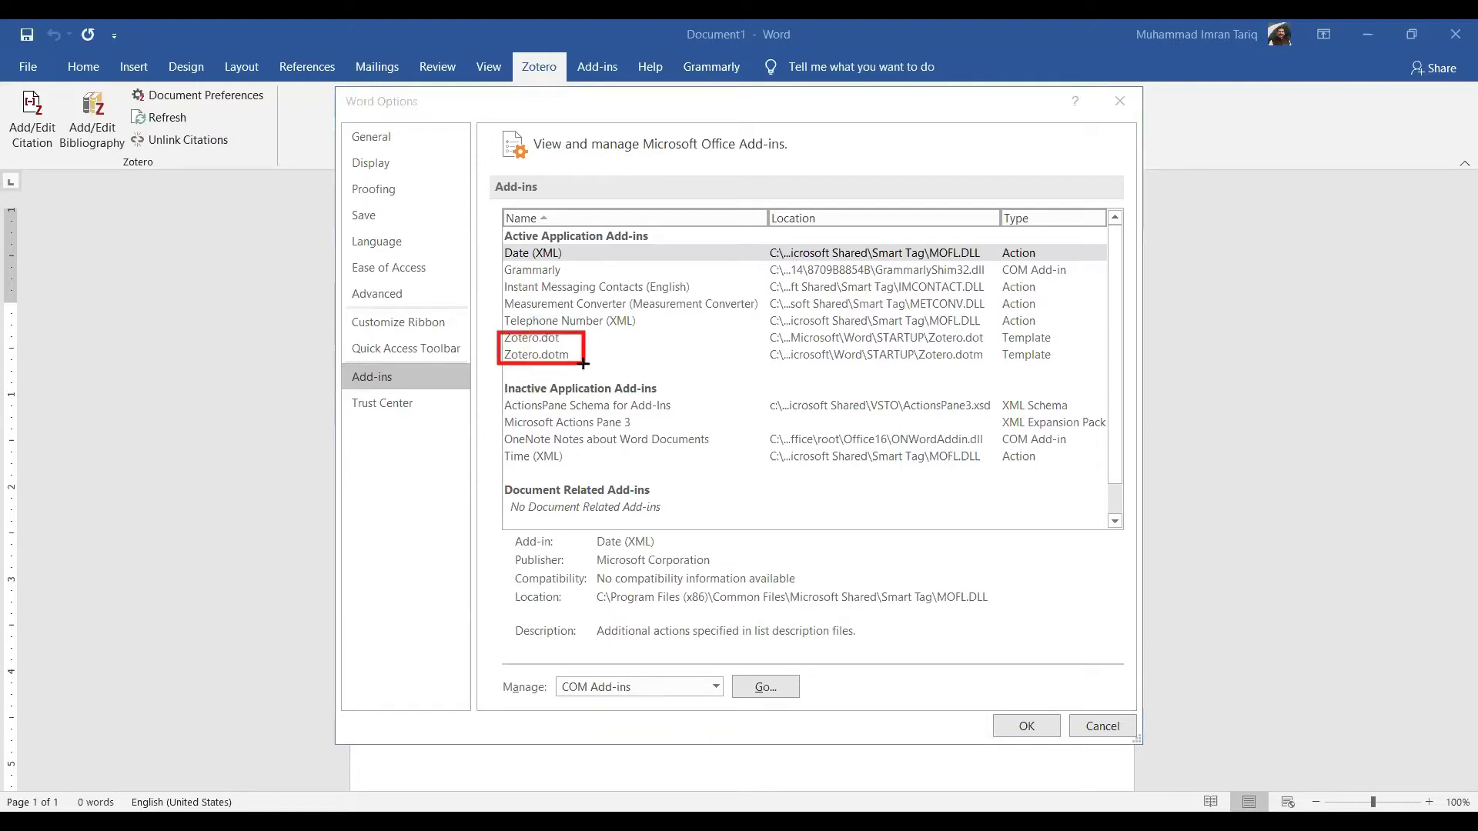
mouse_move(500, 401)
left_mouse_down()
mouse_move(526, 434)
mouse_move(619, 471)
mouse_move(735, 464)
left_mouse_up()
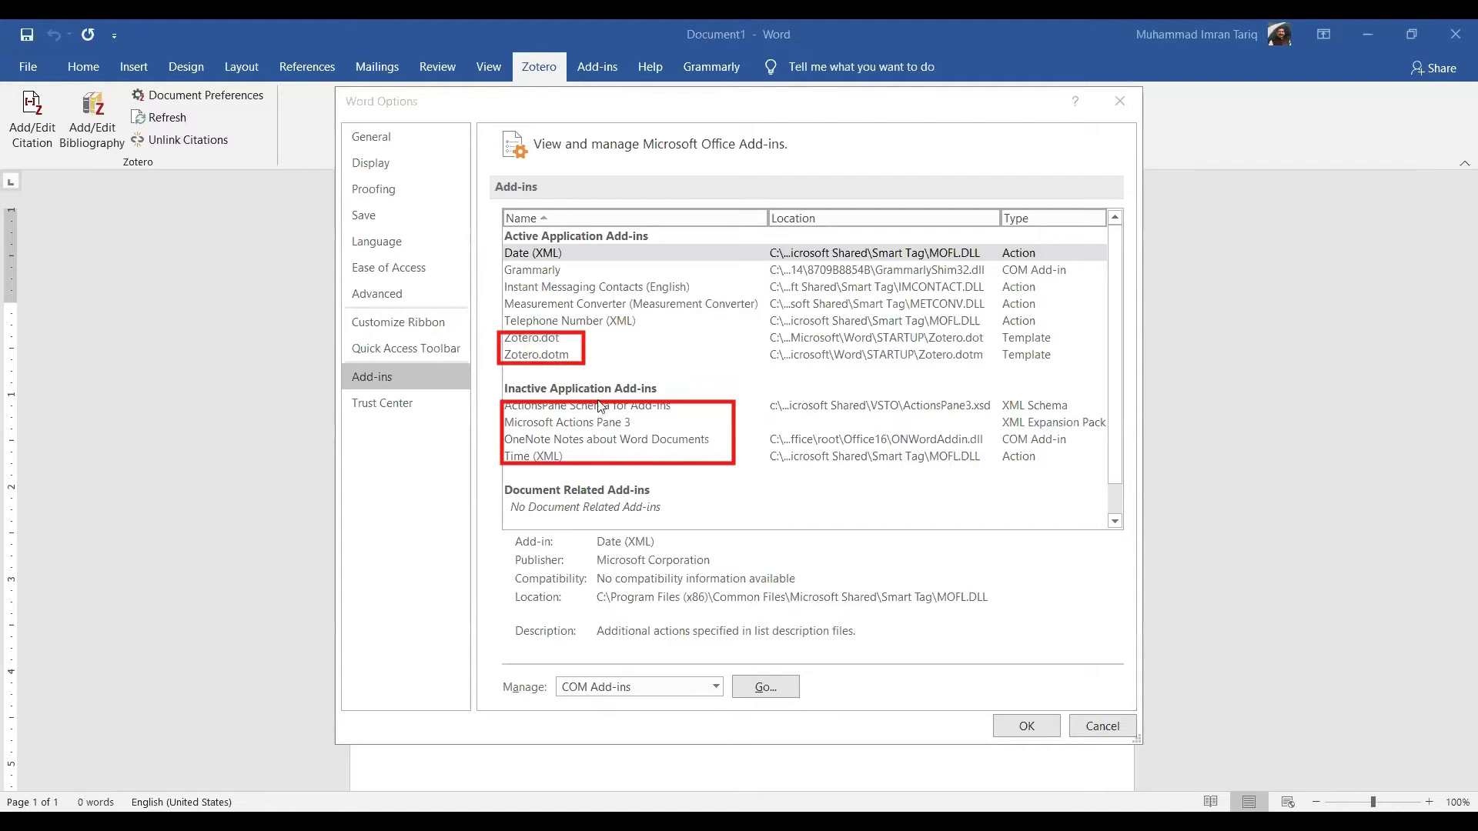
- Enable the inactive OneNote Notes about Word Documents entry among Word's COM add-ins and accept the change
left_click(528, 409)
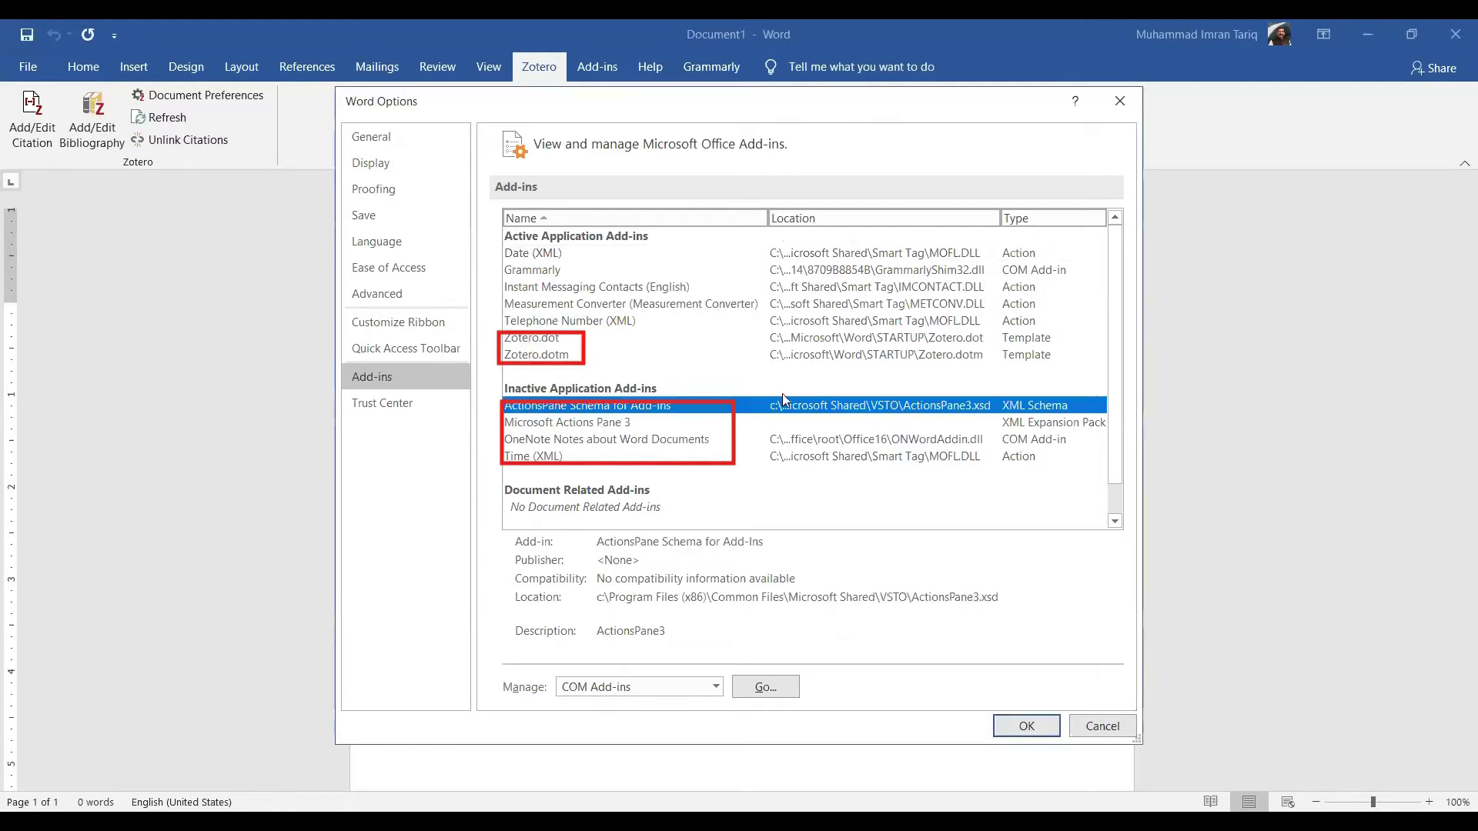
left_click(766, 693)
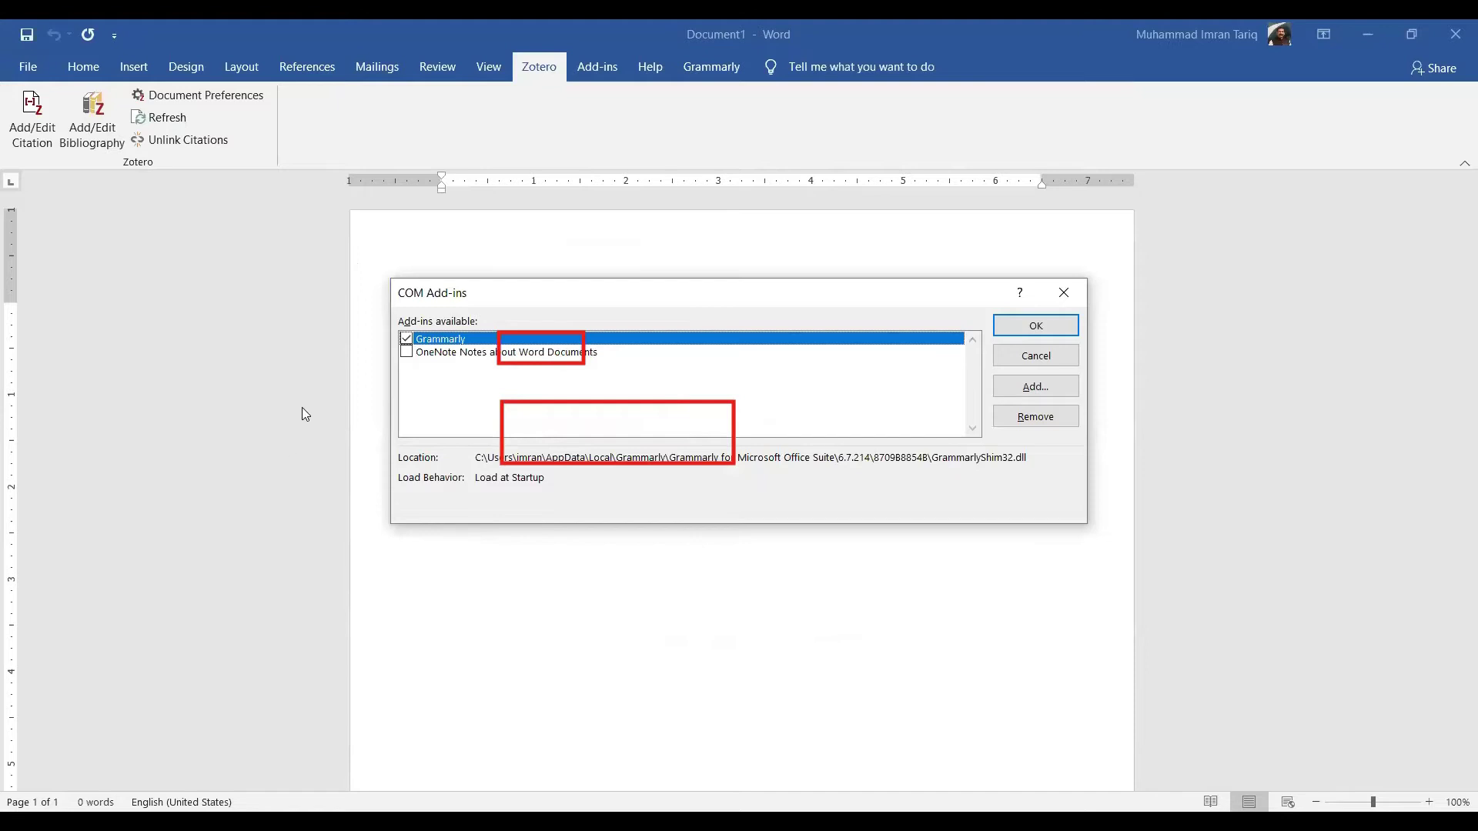
left_click(407, 353)
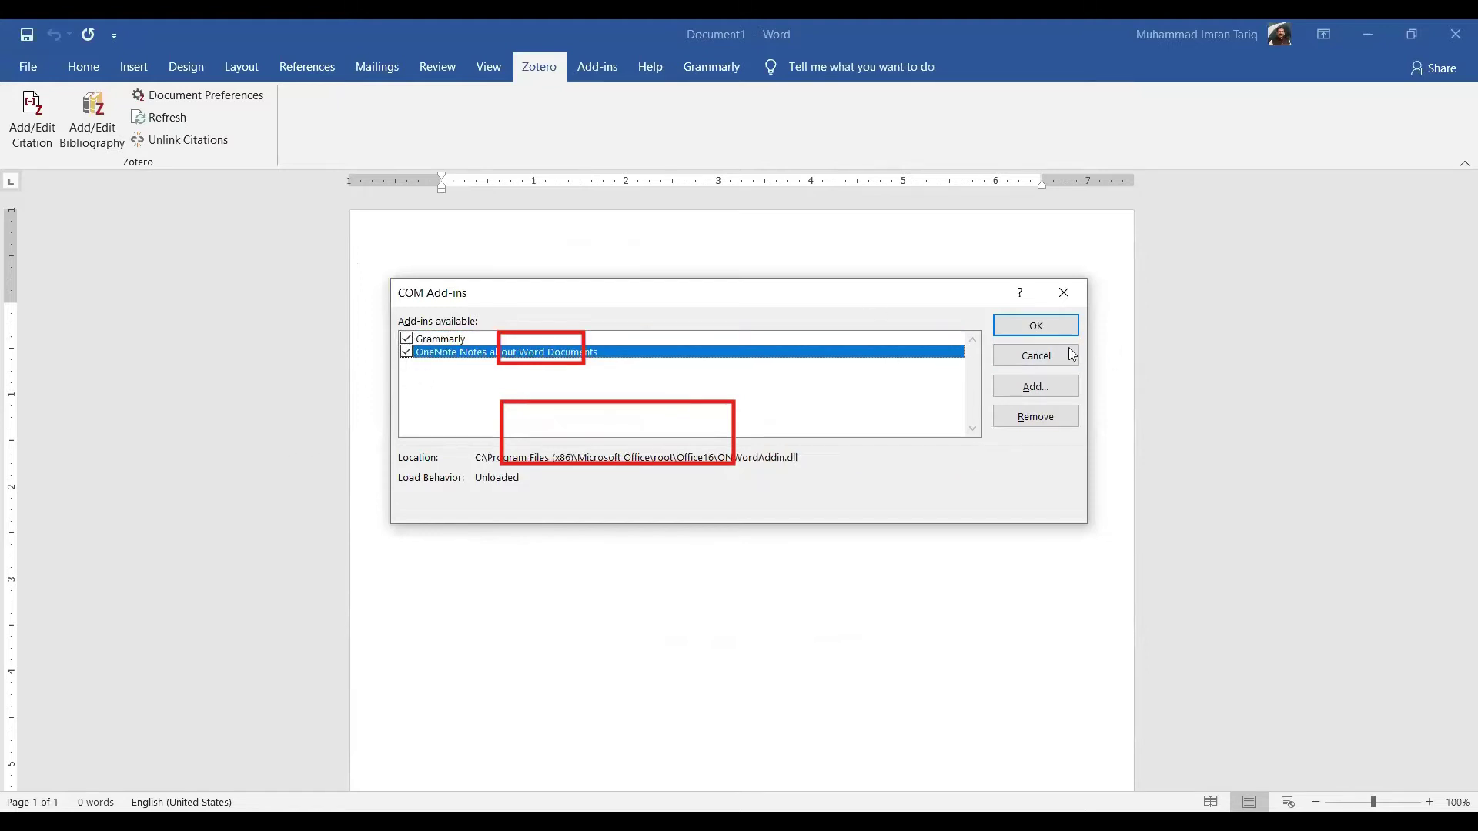
left_click(1015, 333)
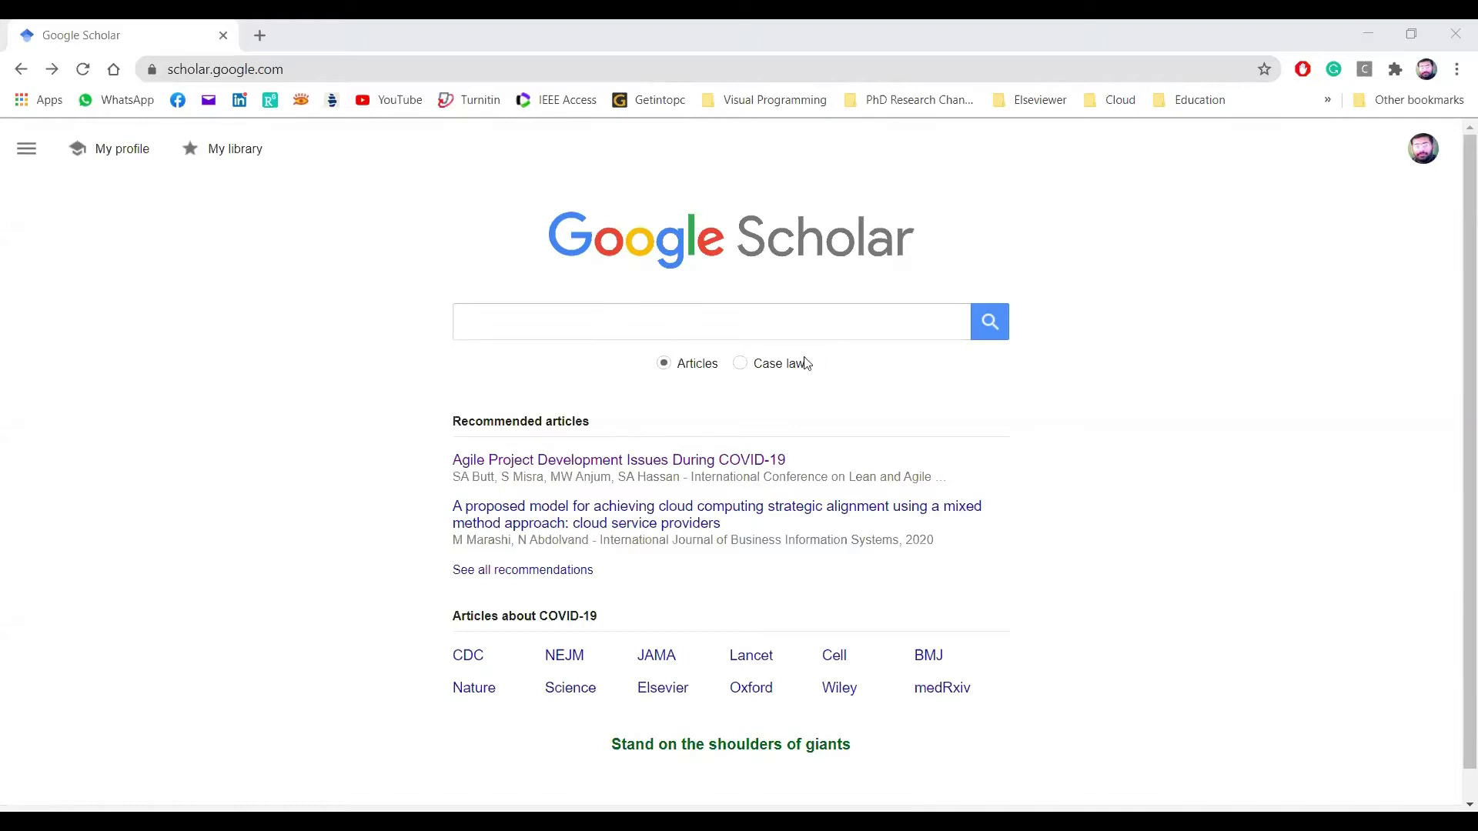
- Switch to Google Scholar in the browser and search its articles for "cloud computing and software engineering"
left_click(499, 320)
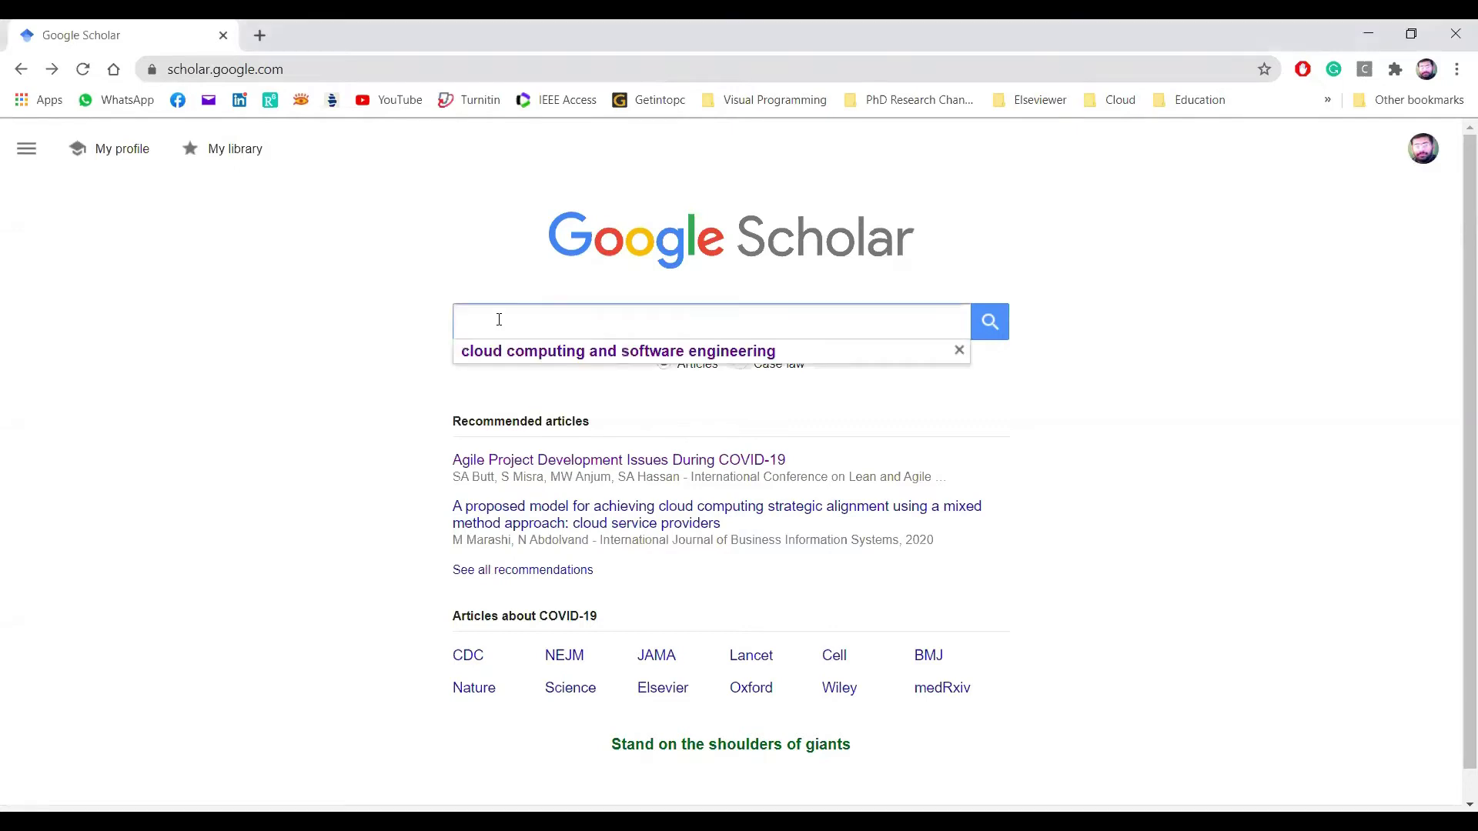
left_click(502, 351)
key("Return")
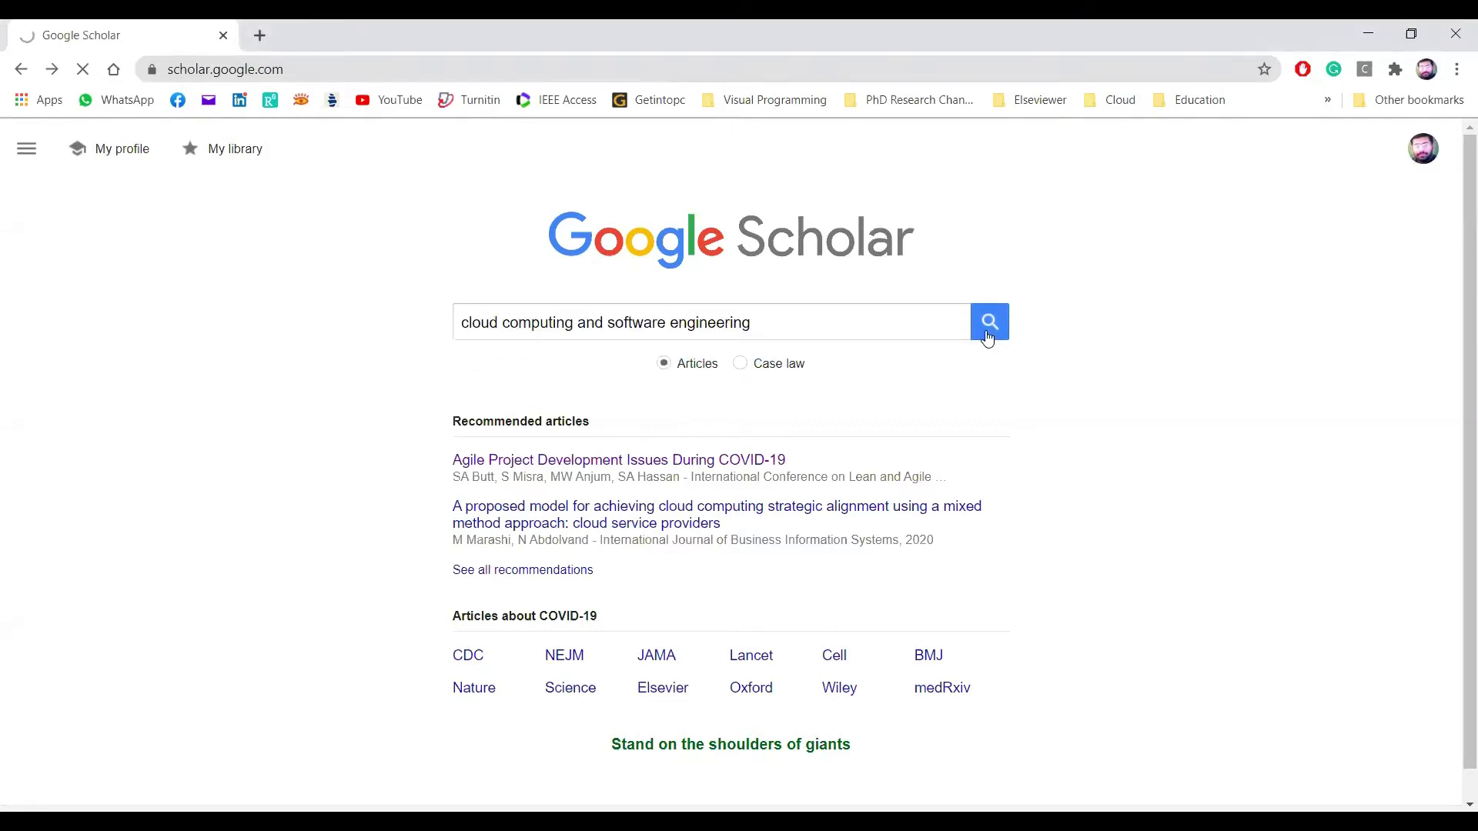
left_click(989, 332)
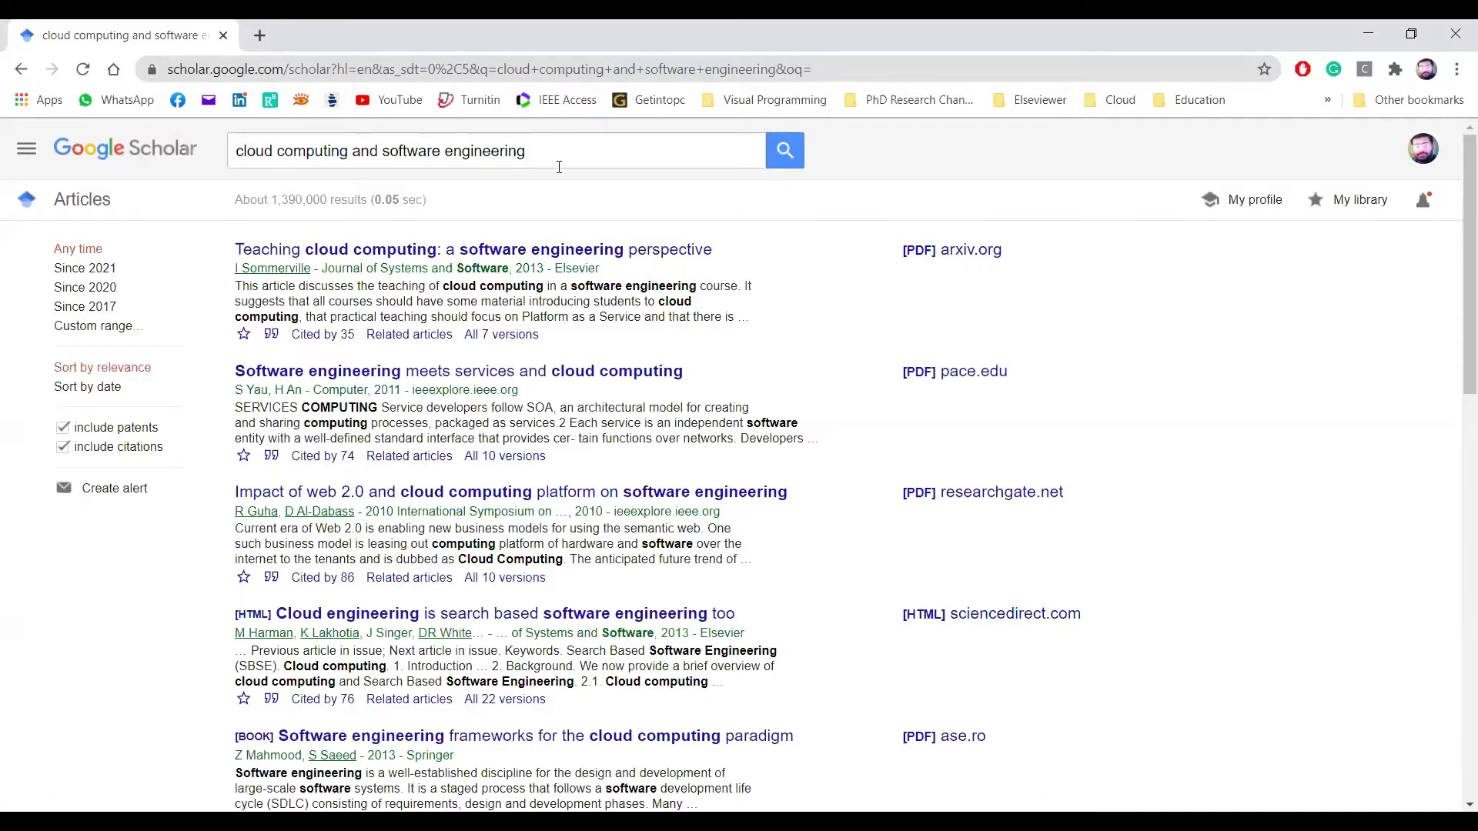
left_click_drag(553, 154, 216, 174)
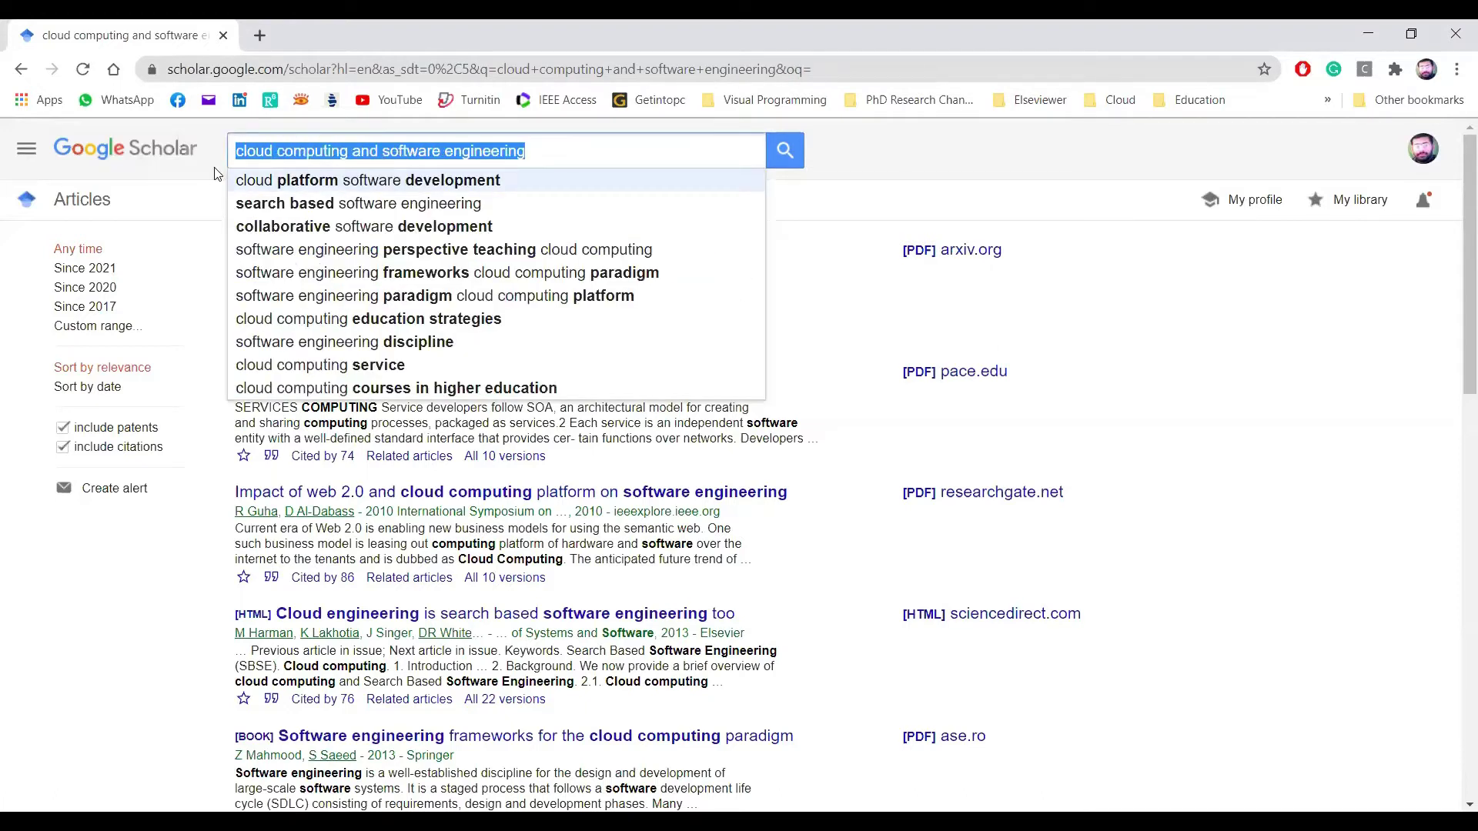
left_click(588, 149)
left_click(886, 171)
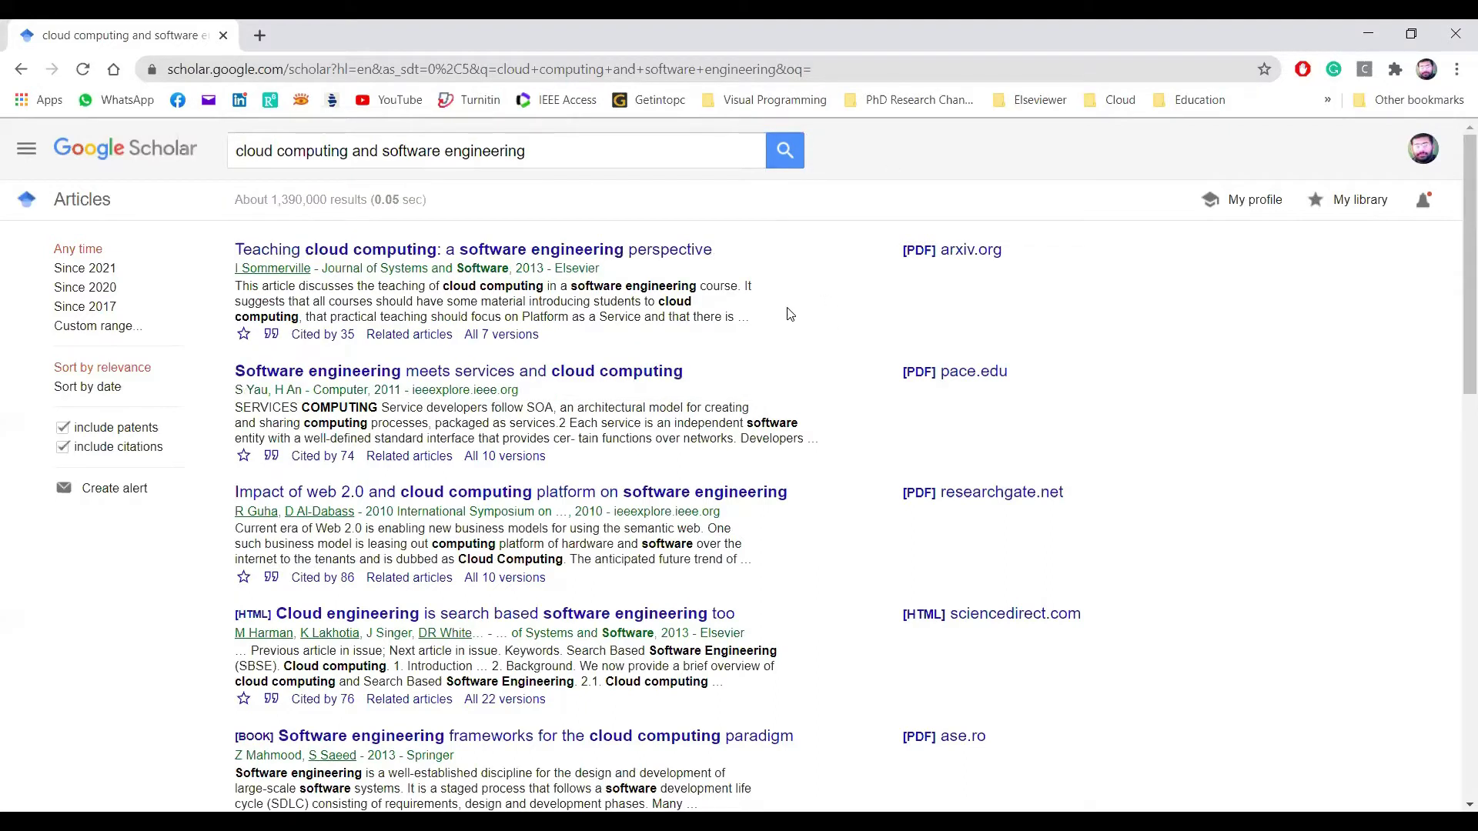
- Show the citation of "Teaching cloud computing: a software engineering perspective" and compare its MLA, APA, Chicago, Harvard and Vancouver formats
left_click(271, 336)
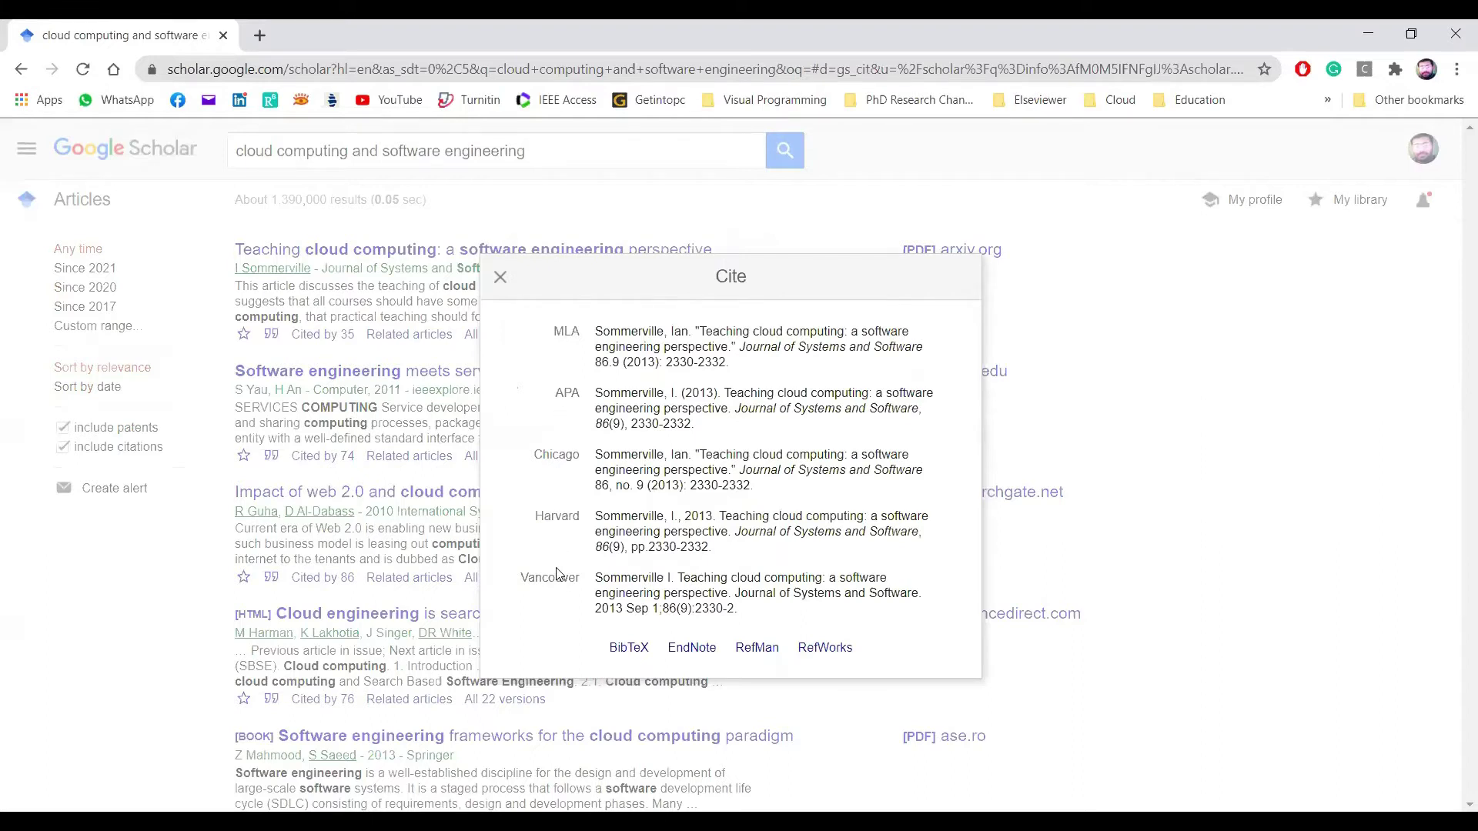
left_click(613, 544)
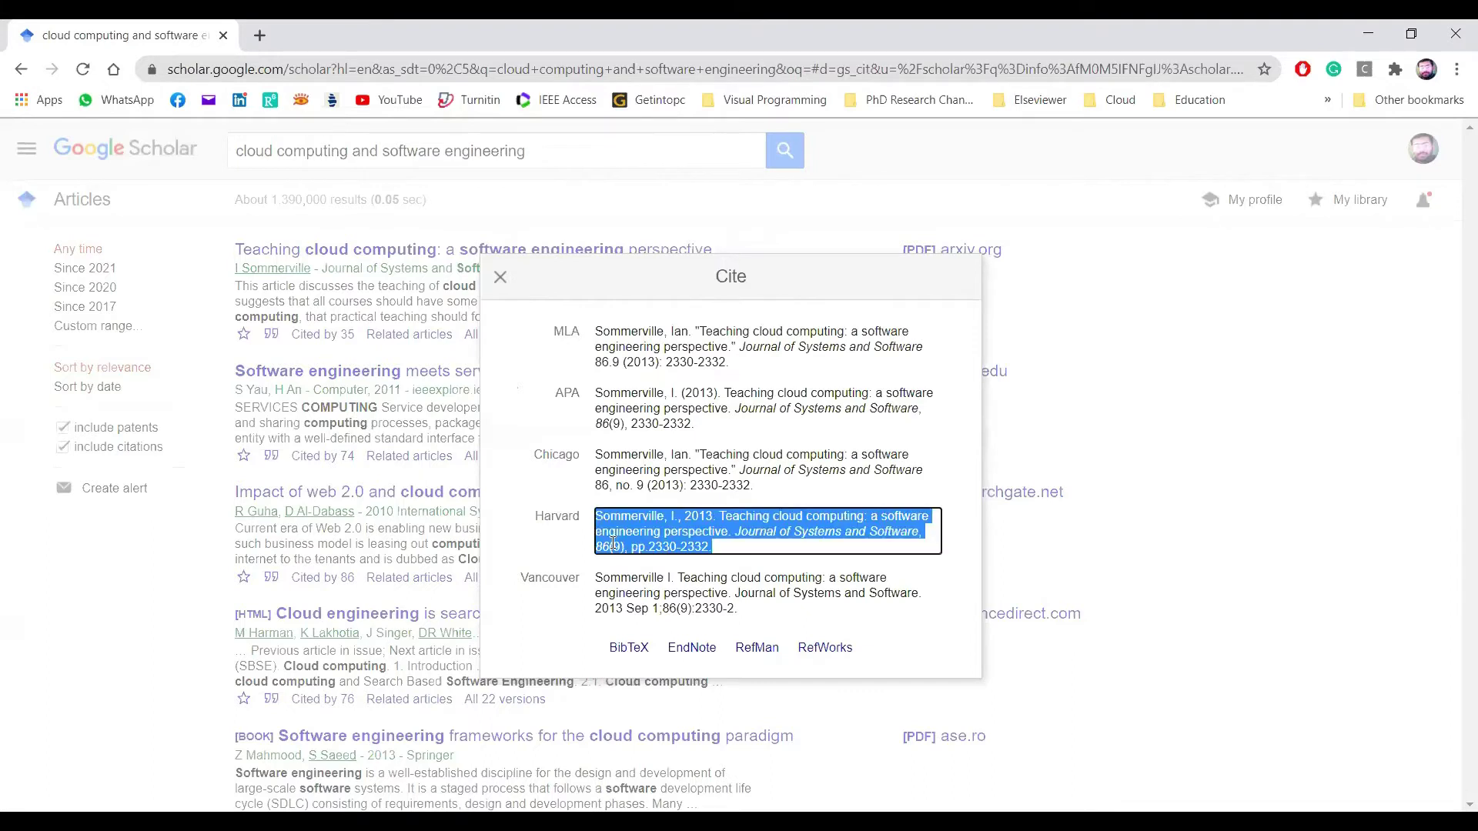
left_click(663, 469)
left_click(679, 408)
left_click(710, 356)
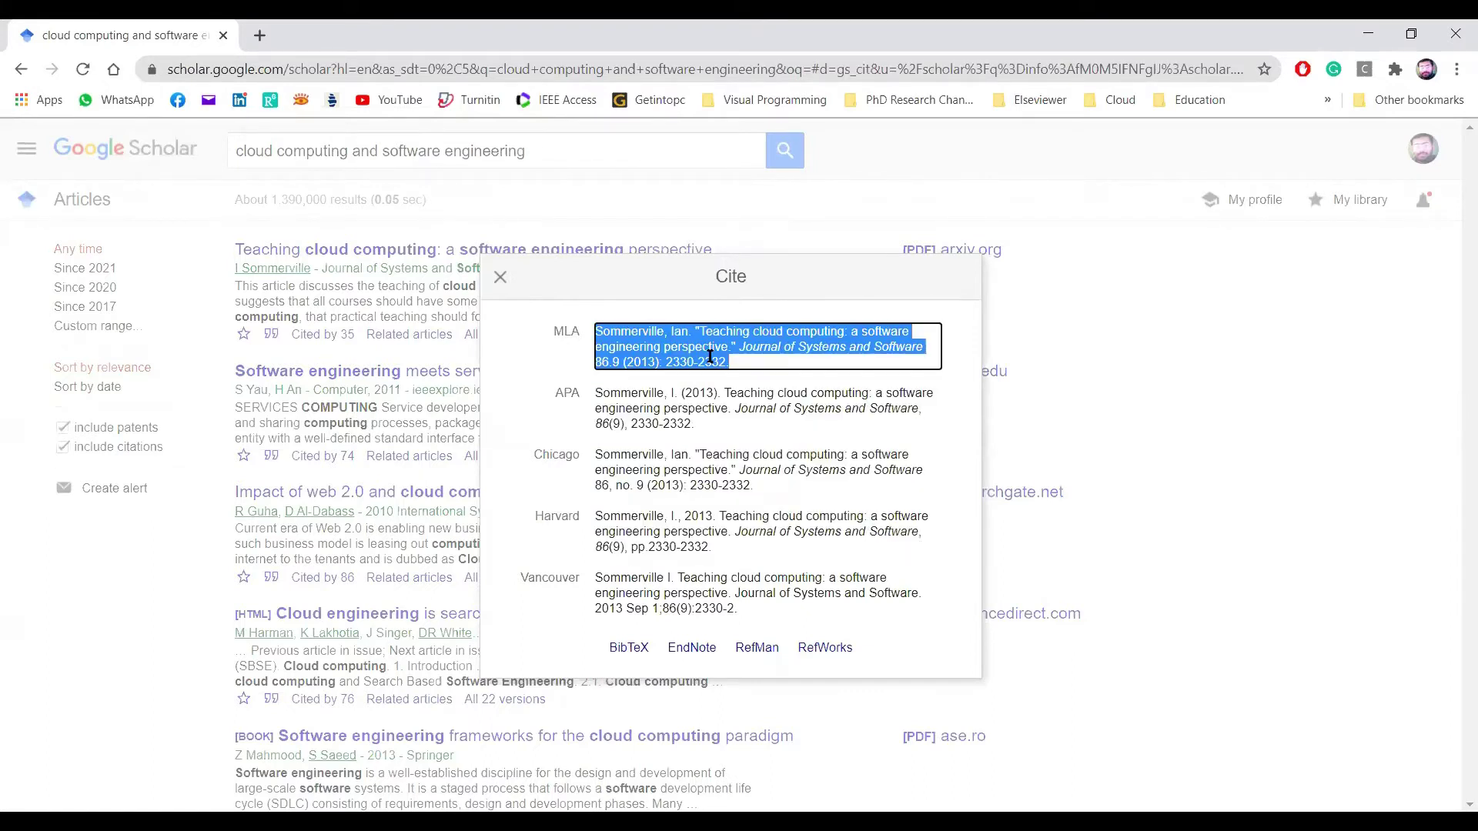
left_click(669, 595)
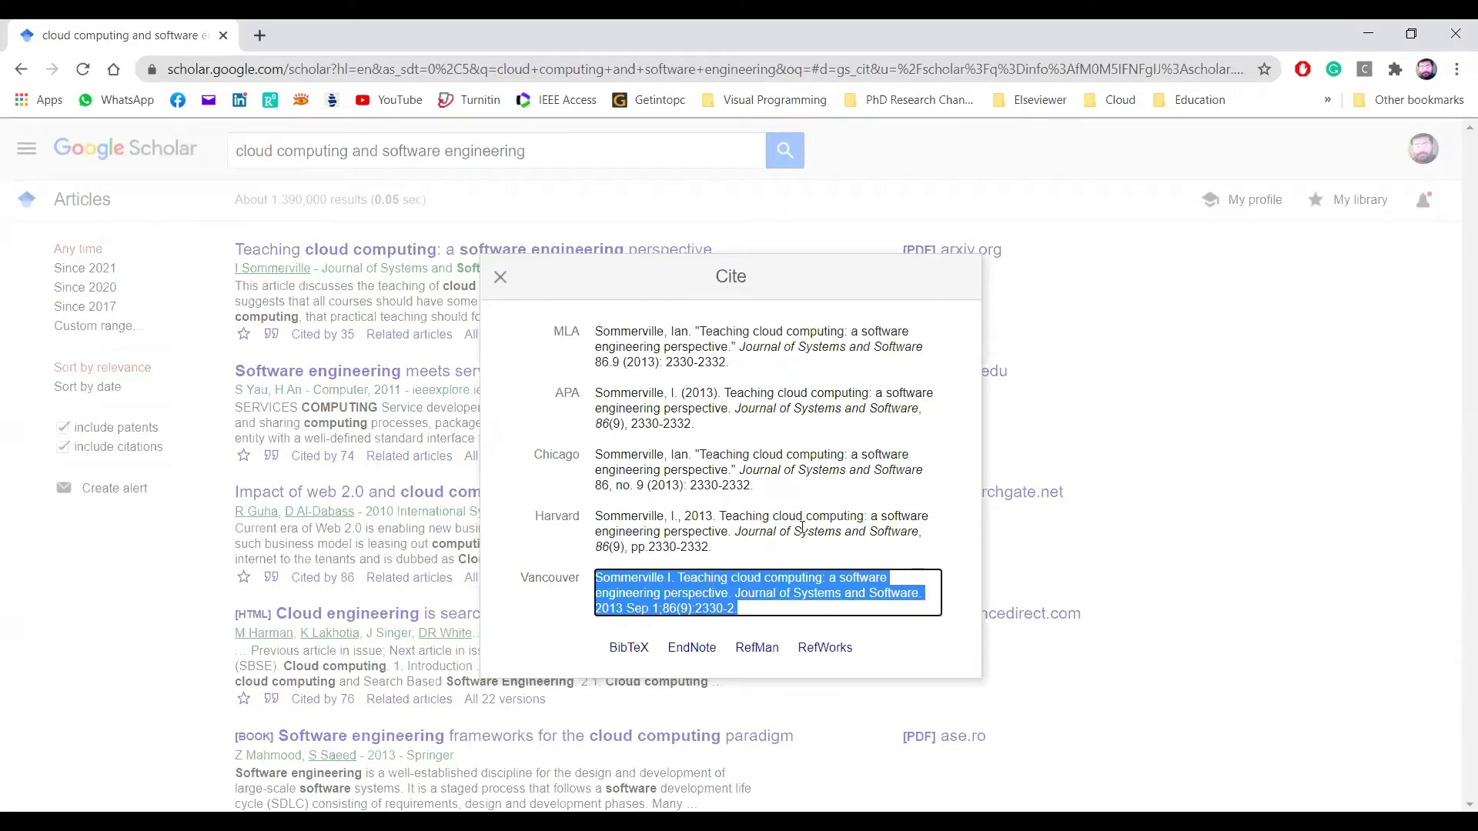
left_click(804, 525)
left_click(810, 472)
left_click(824, 412)
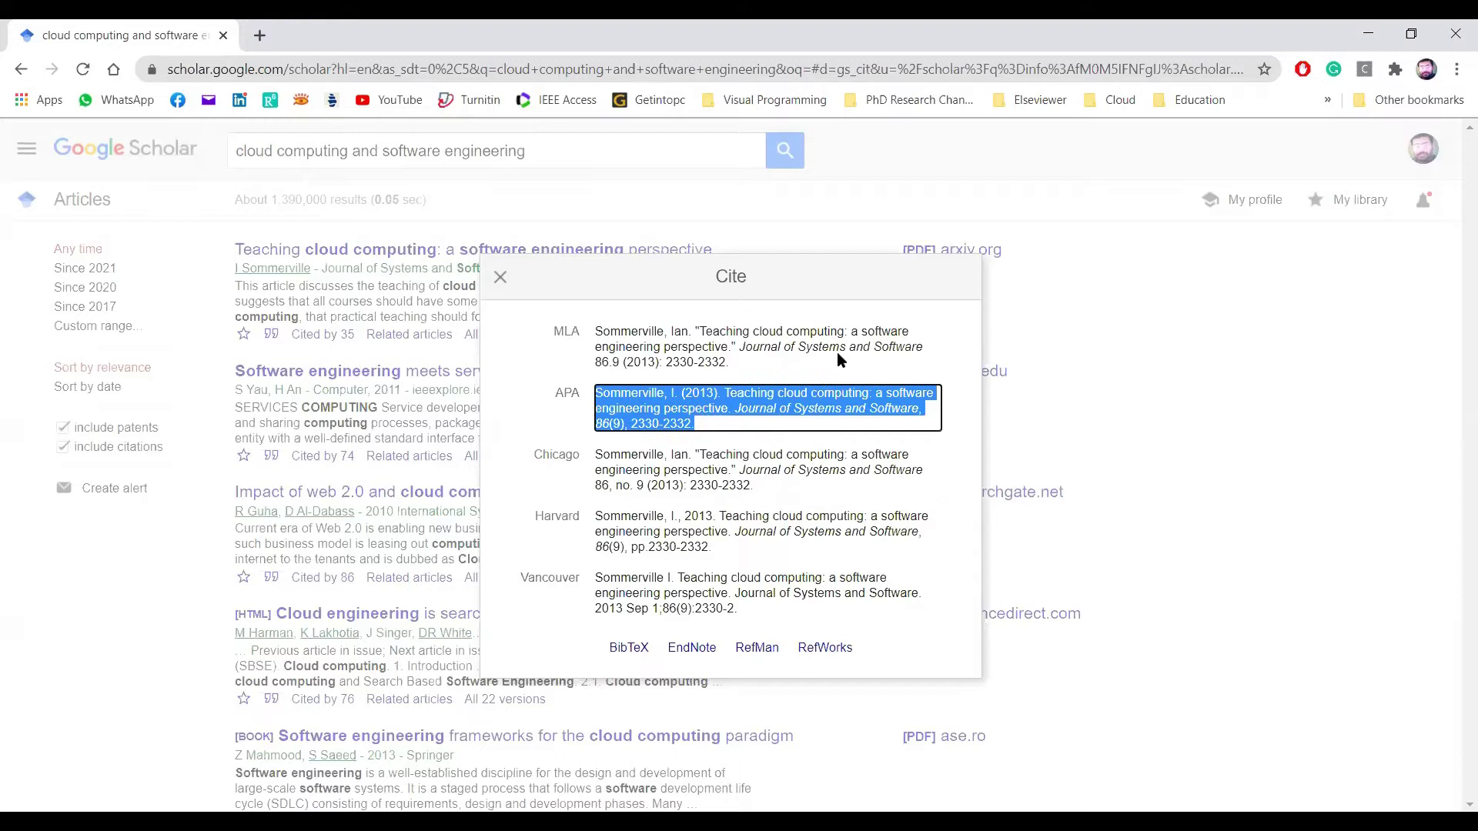
left_click(837, 354)
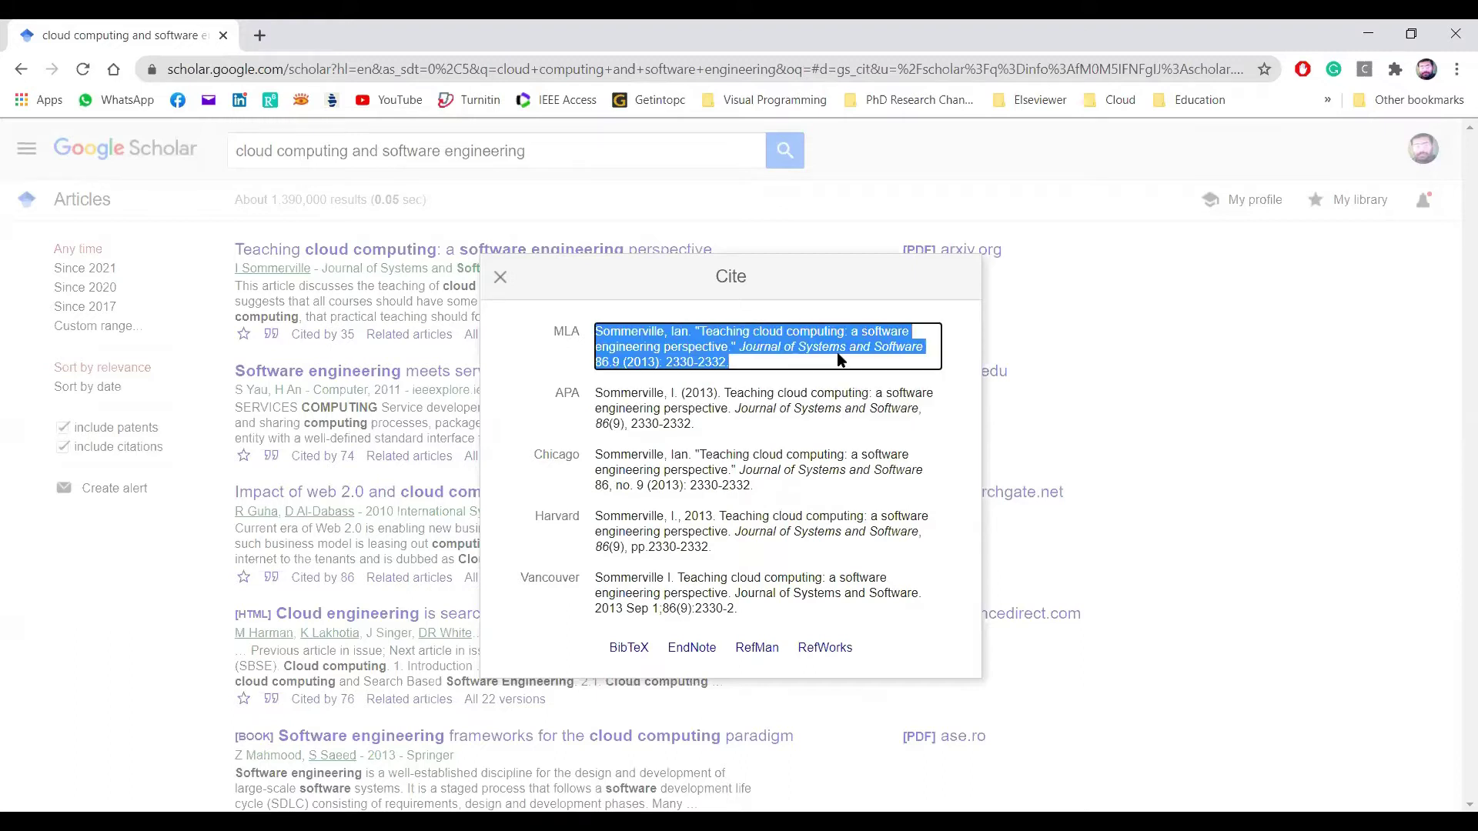
- Export the article's citation in RefMan format and save it to My Library in Zotero
left_click(760, 653)
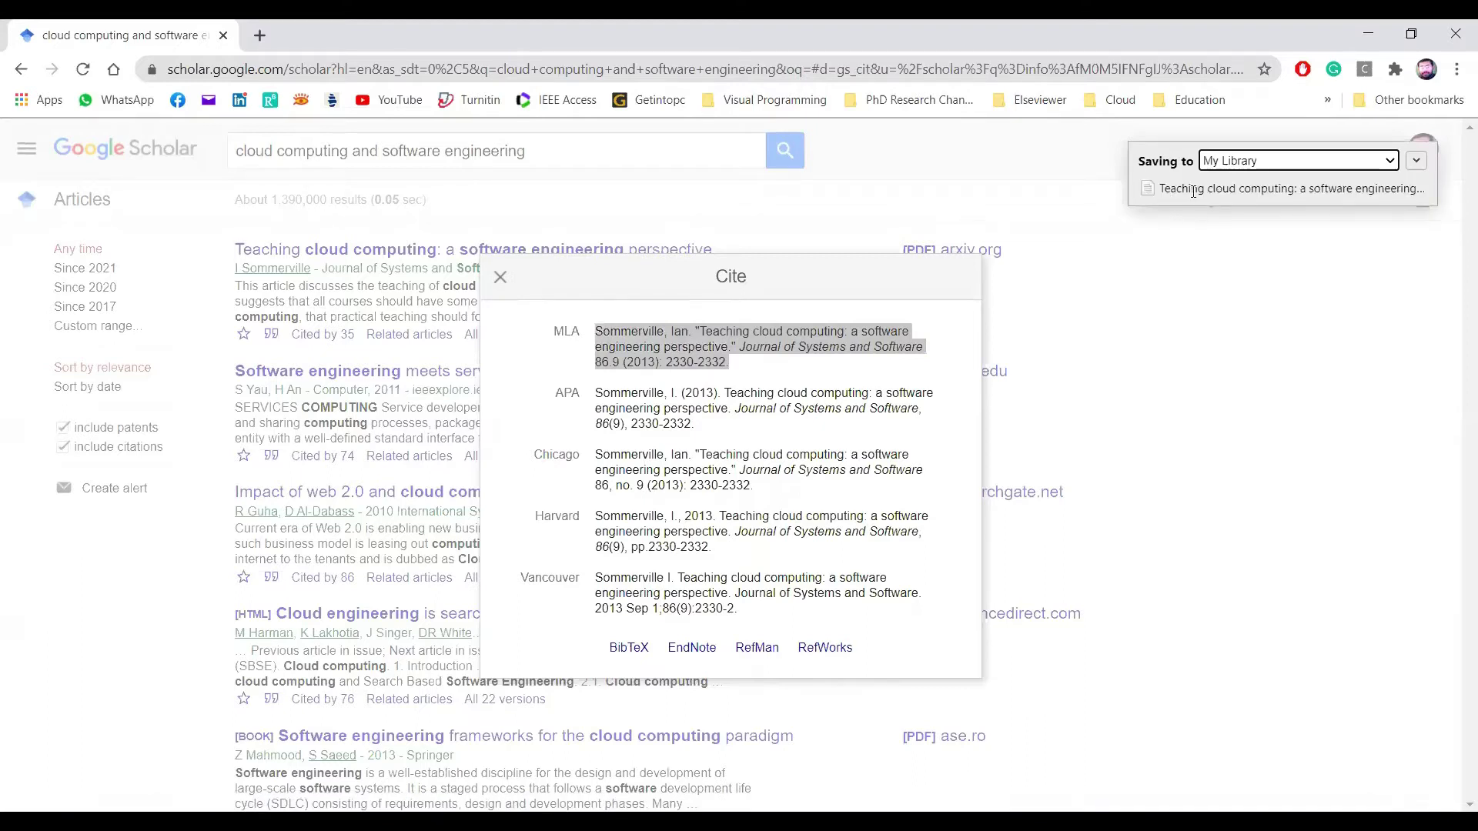
triple_click(1194, 191)
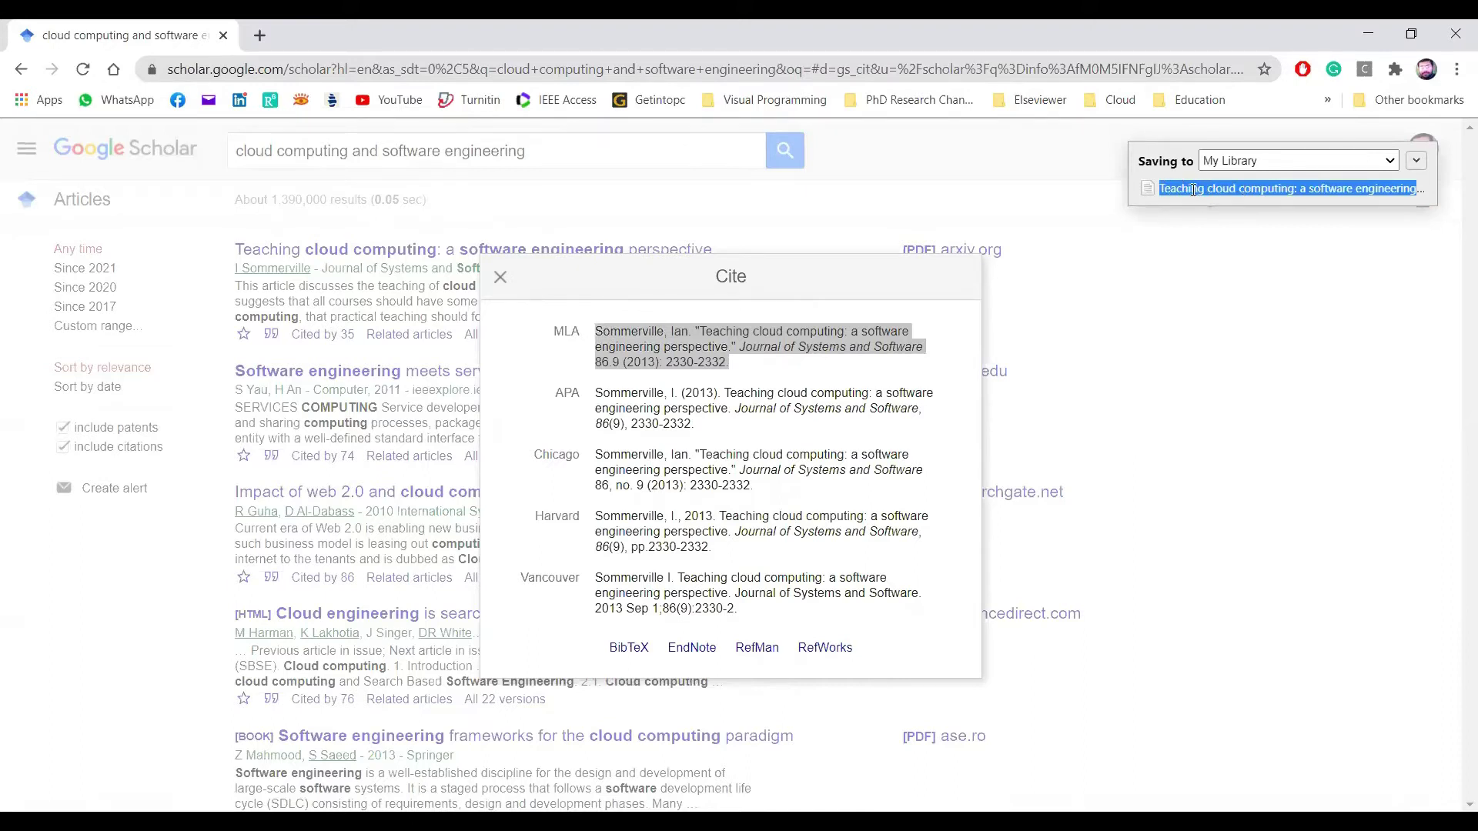
right_click(1187, 189)
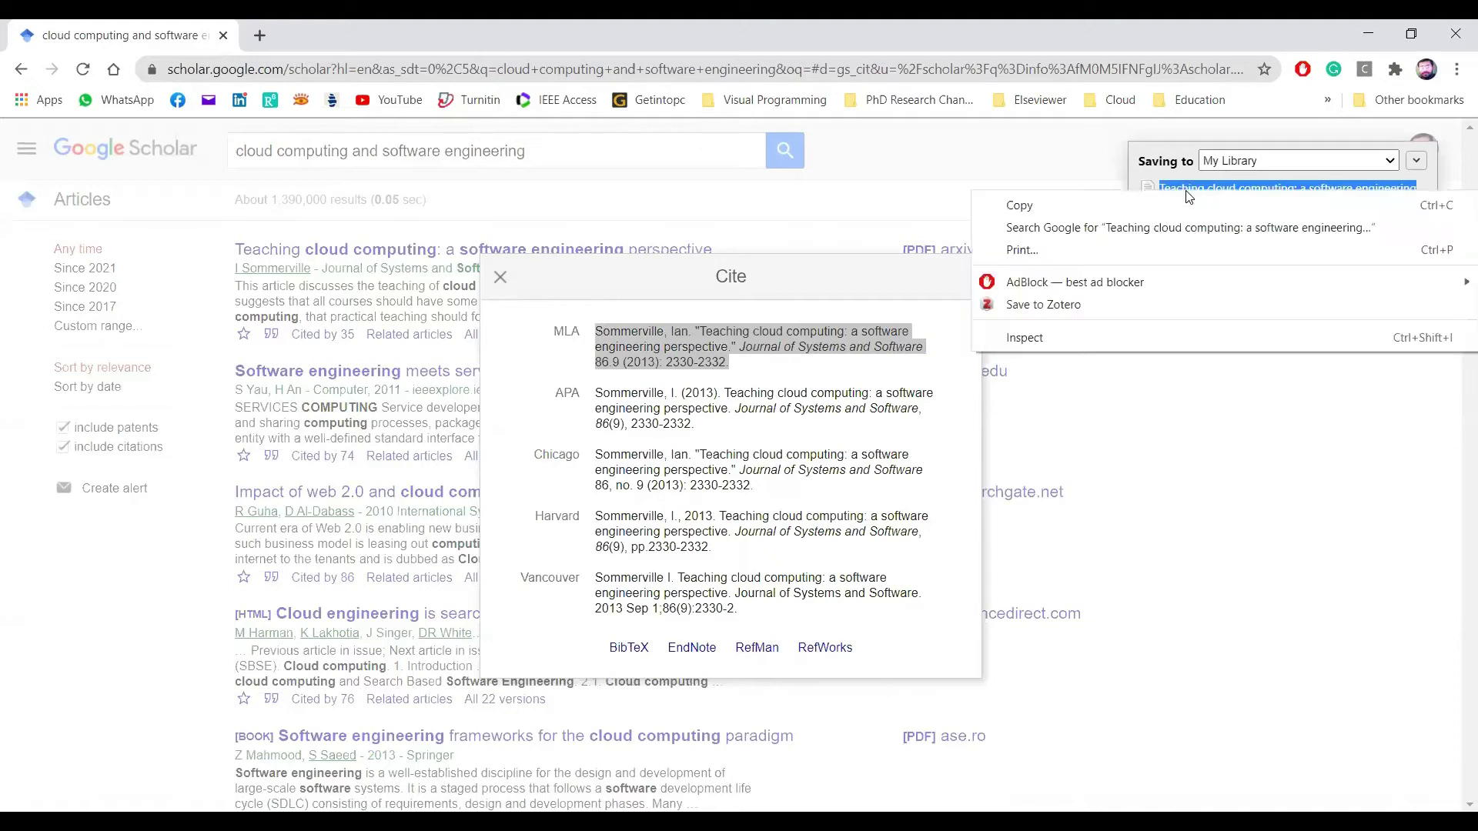
left_click(1132, 204)
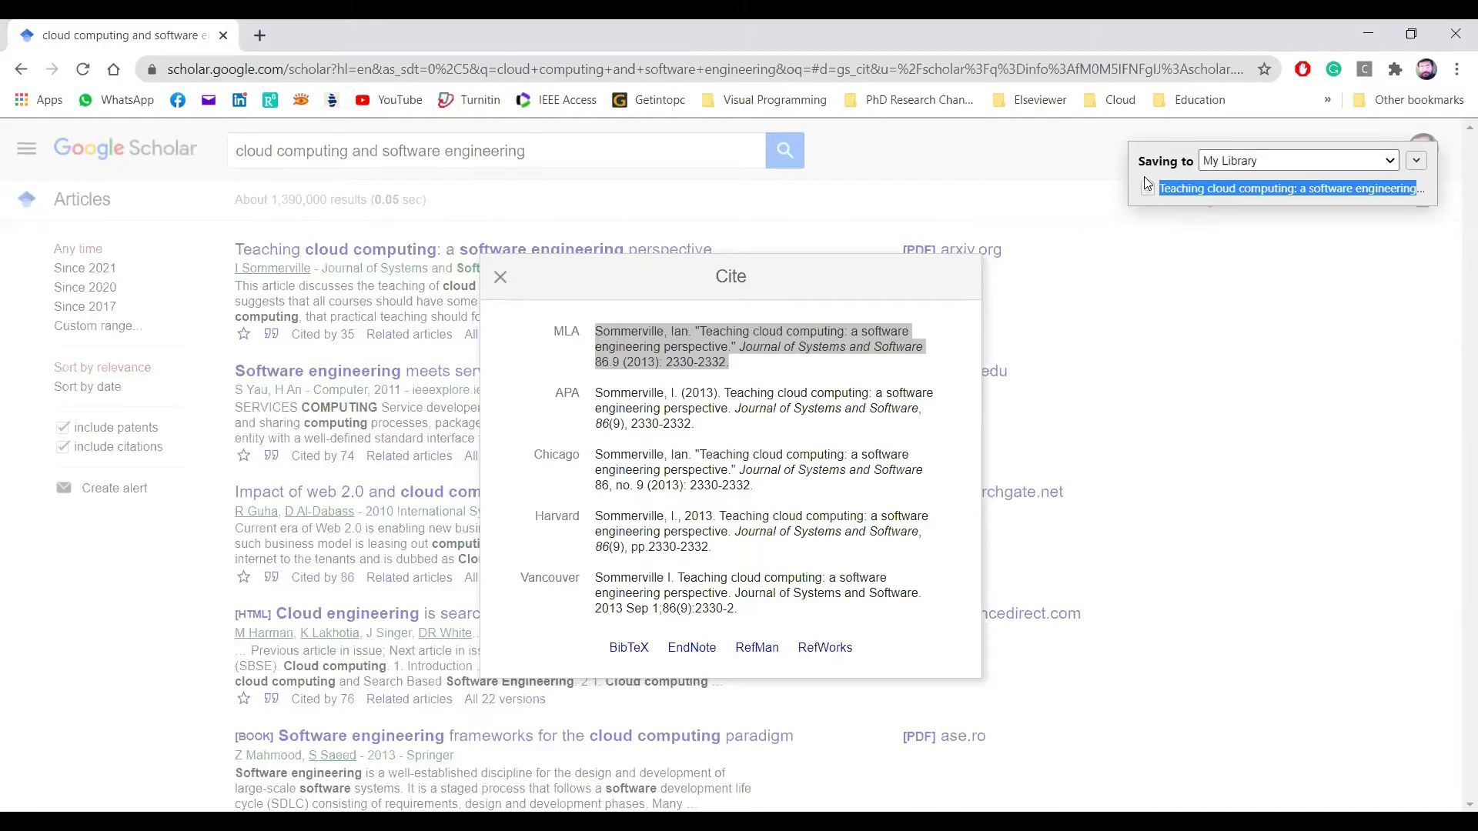
left_click(1084, 197)
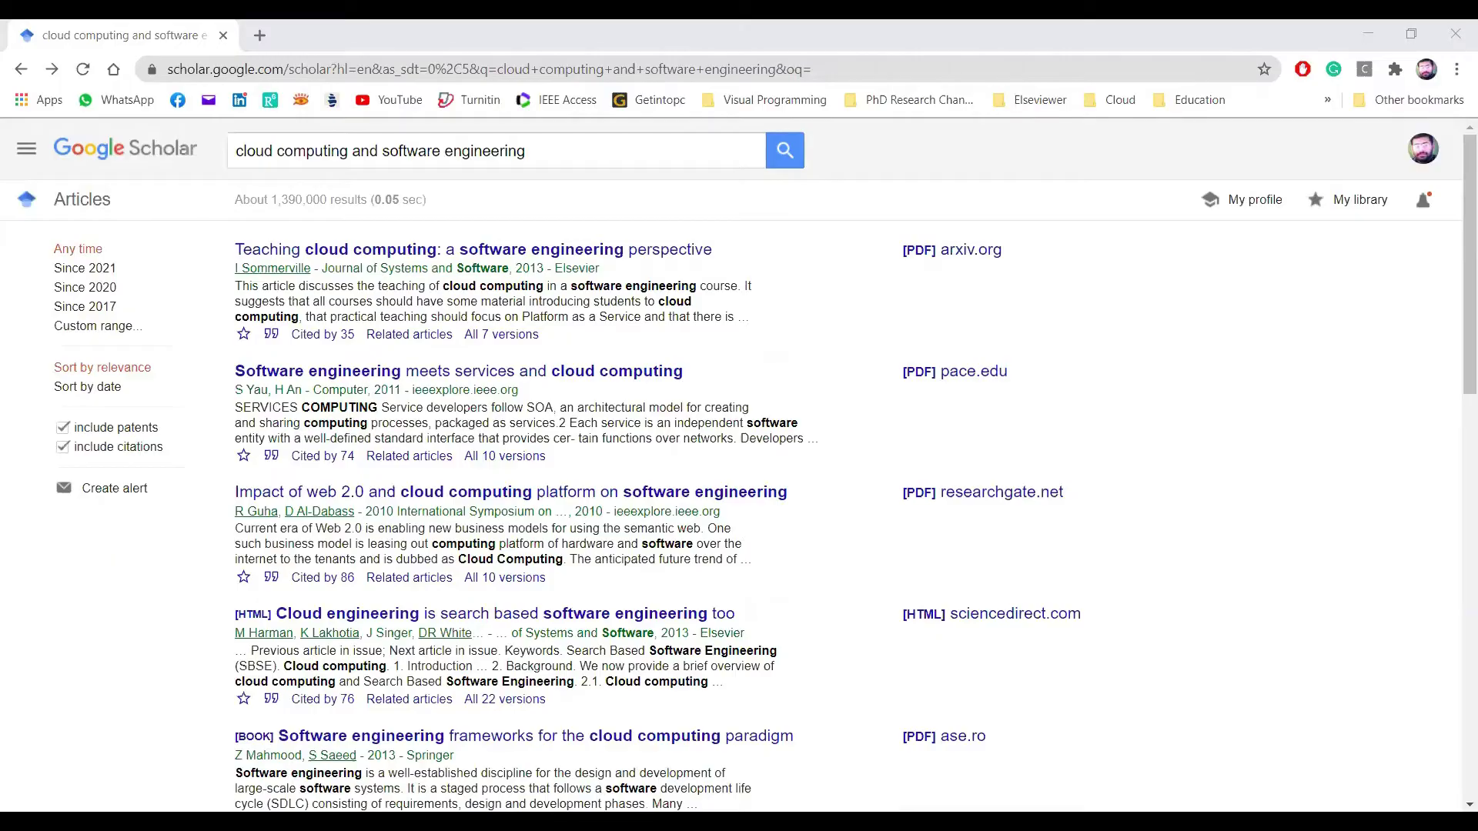
- Switch to Zotero and check the saved entry "Teaching cloud computing: a software engineering perspective" in the library list
key("alt+Tab")
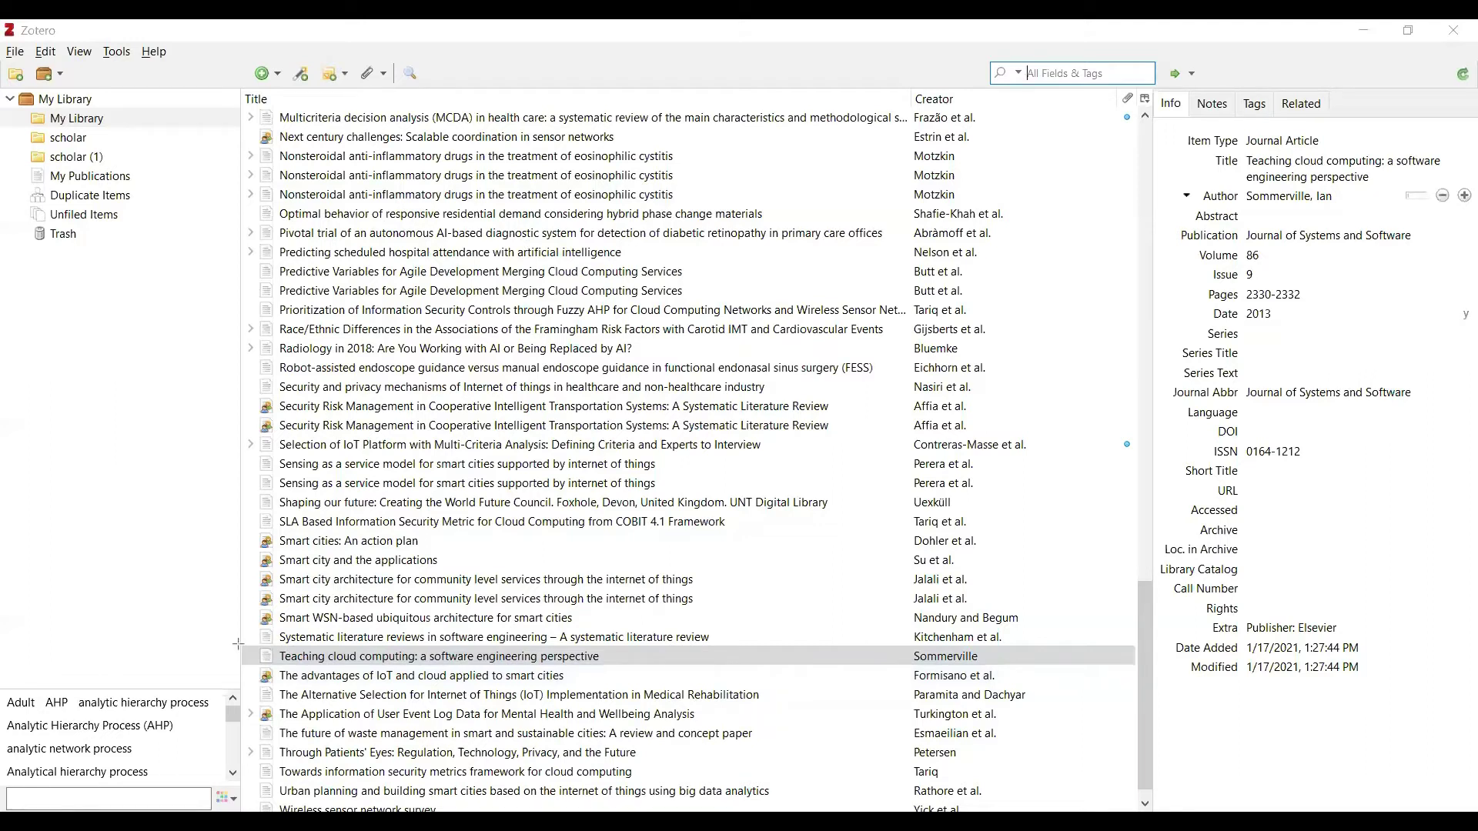
mouse_move(239, 647)
left_mouse_down()
mouse_move(798, 677)
mouse_move(1135, 666)
left_mouse_up()
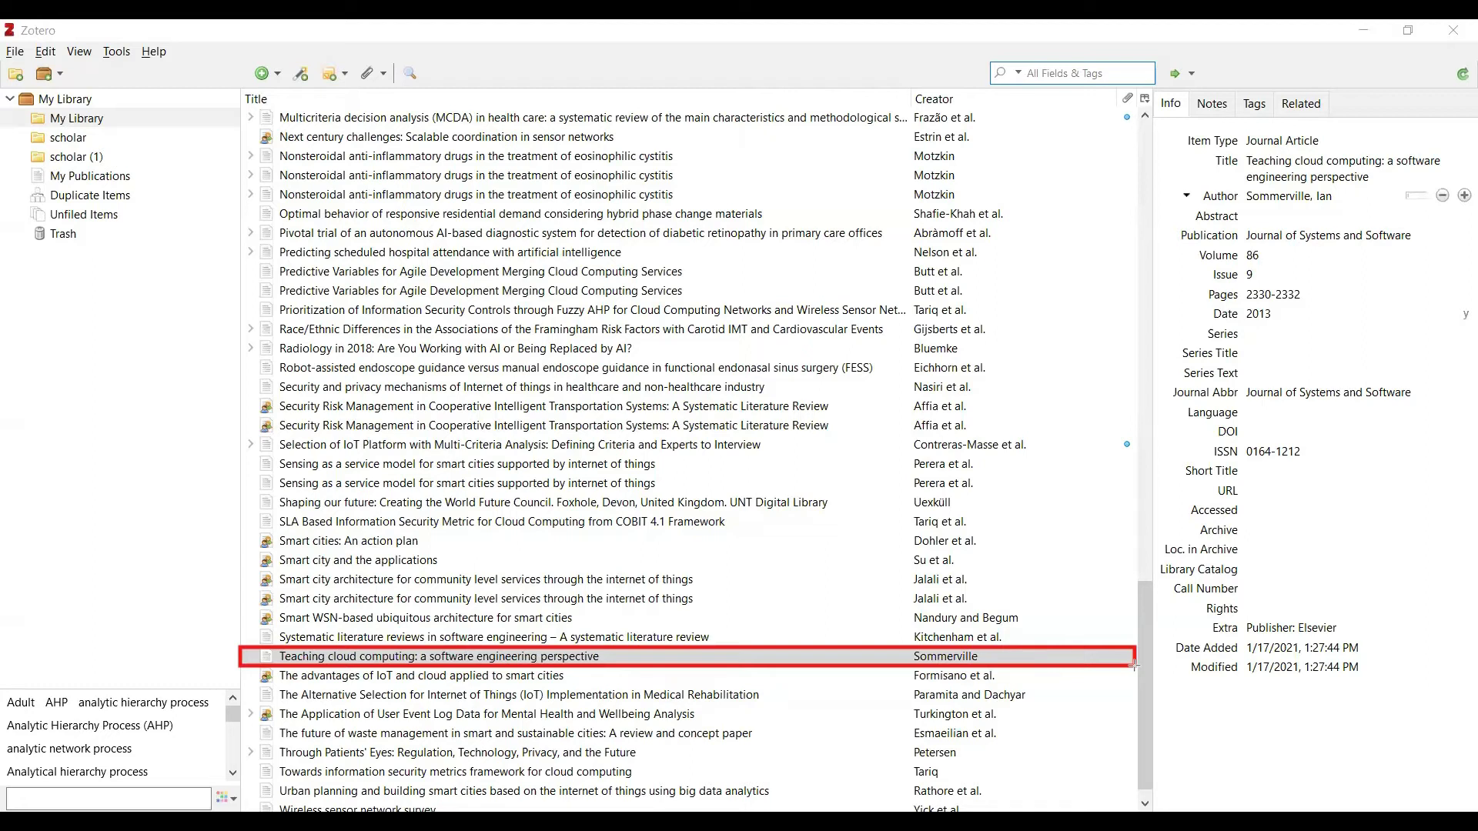
left_click_drag(1134, 665, 1138, 666)
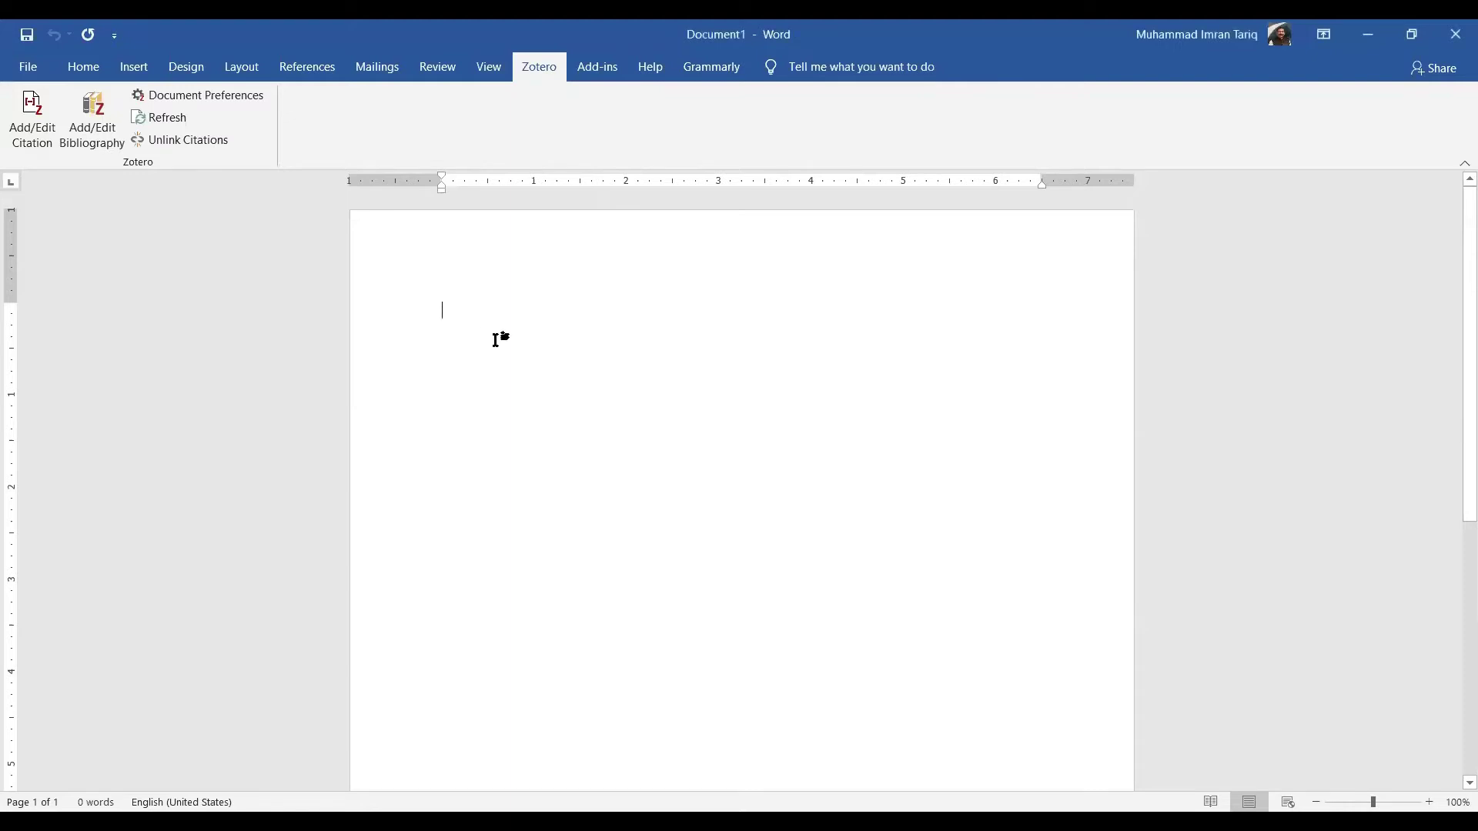
- Switch to Word and write "Cloud computing is very important for the education and it helped a lot to increase the education in the remote area"
type("C")
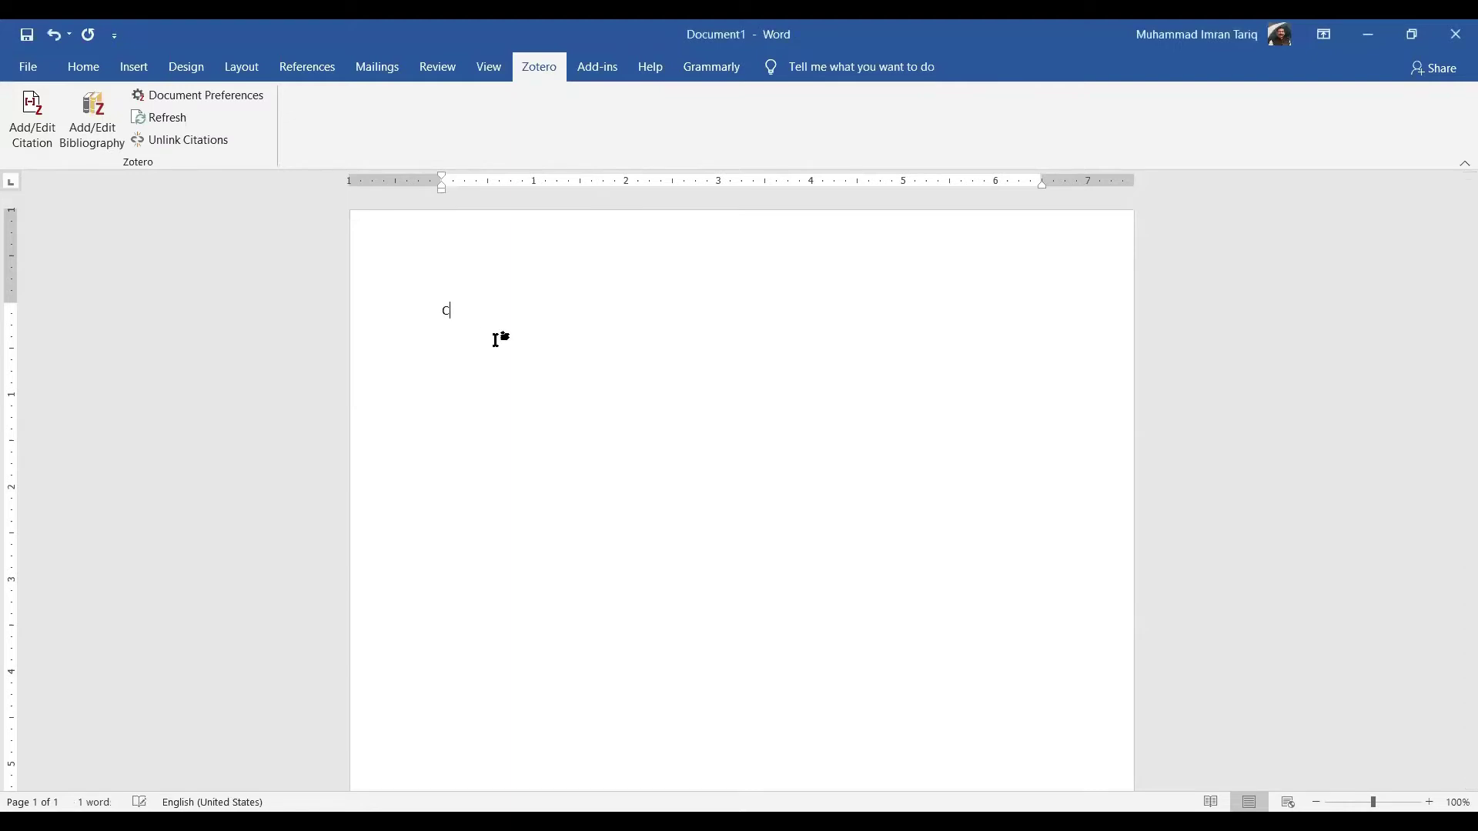
type("loud computing is very important for the education ")
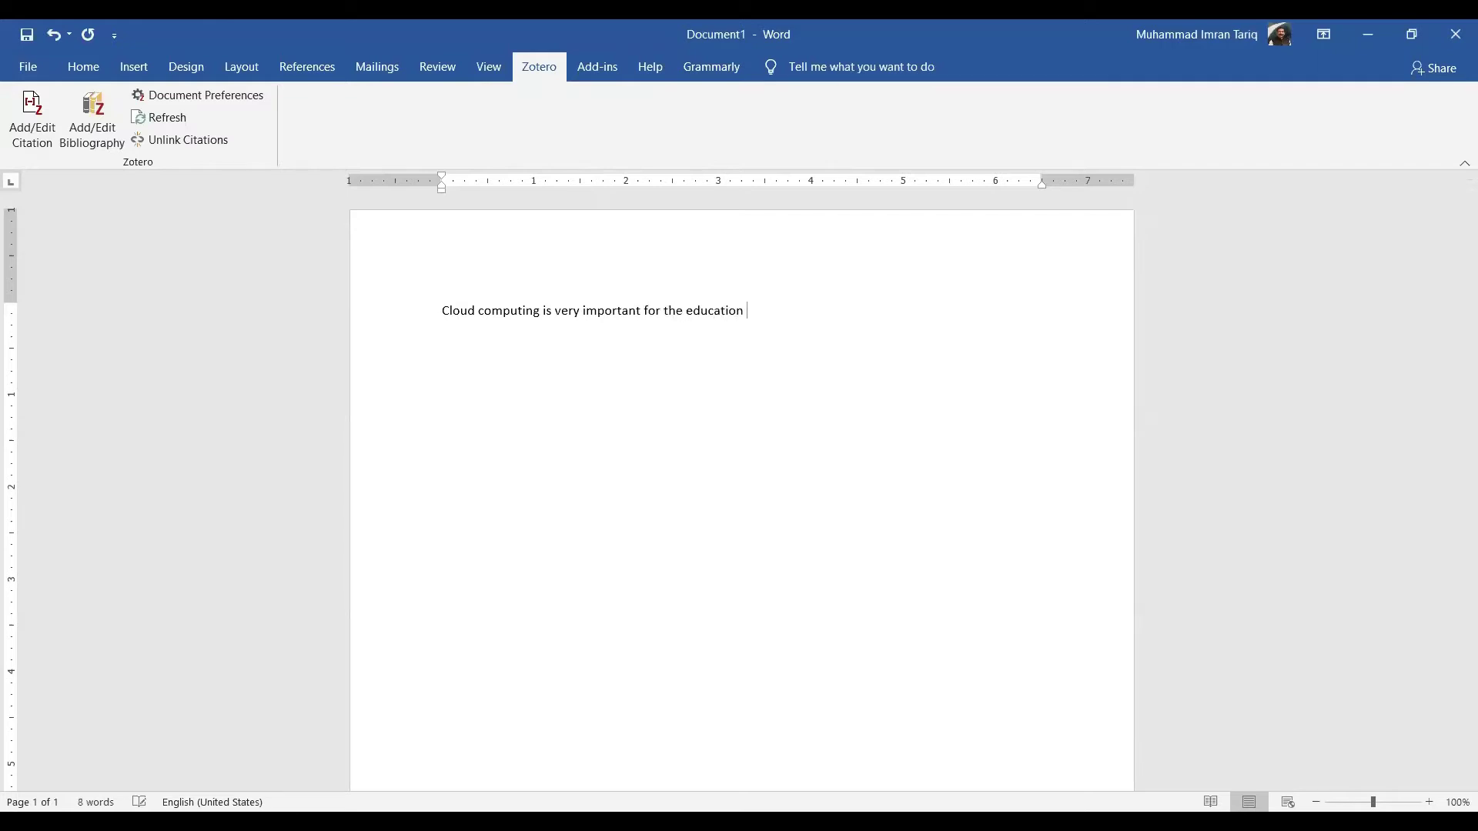
type("and it ")
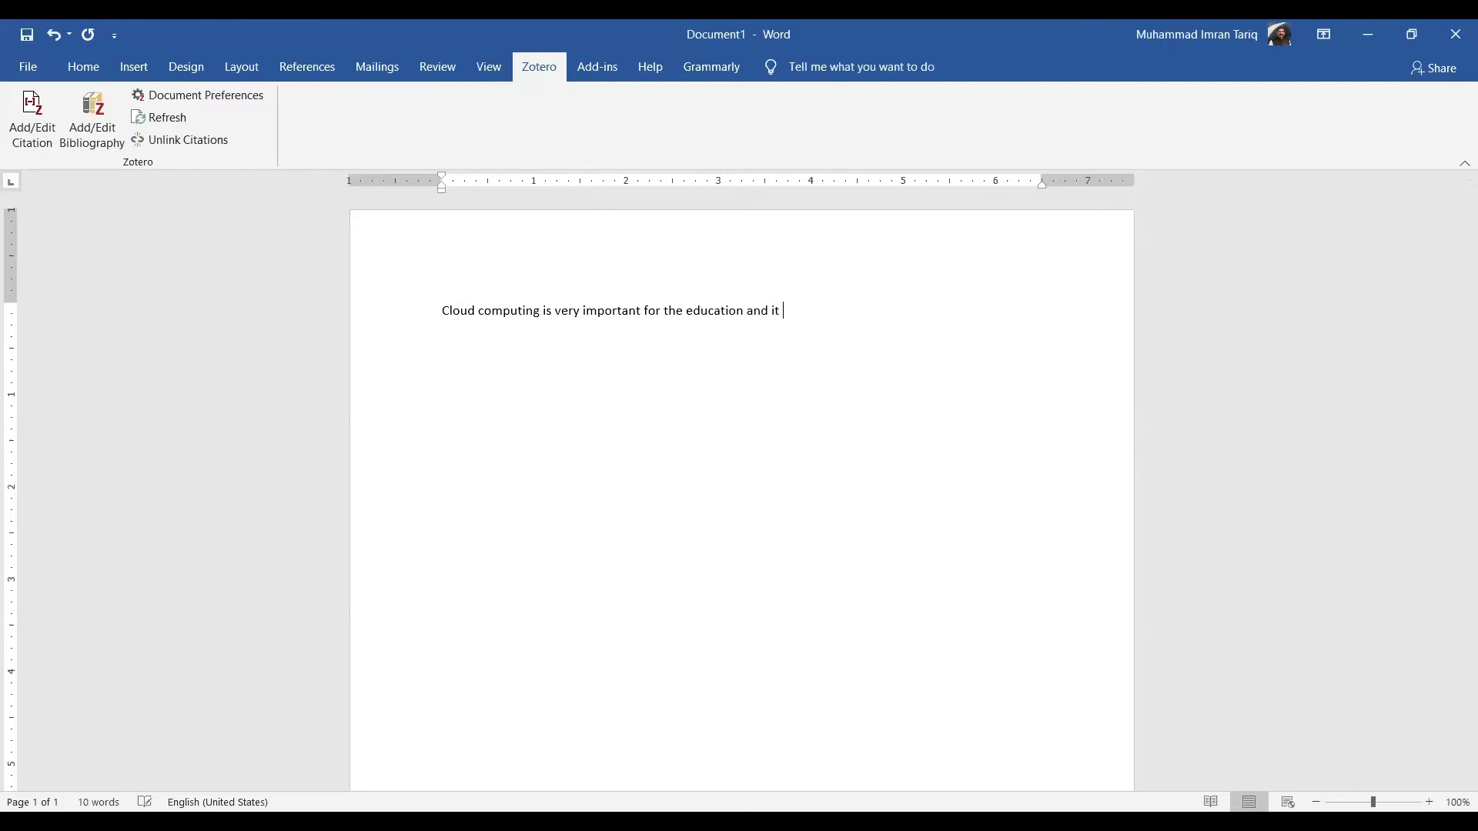
type("helped a lot ")
type("to increase")
type(" the ")
type("education ")
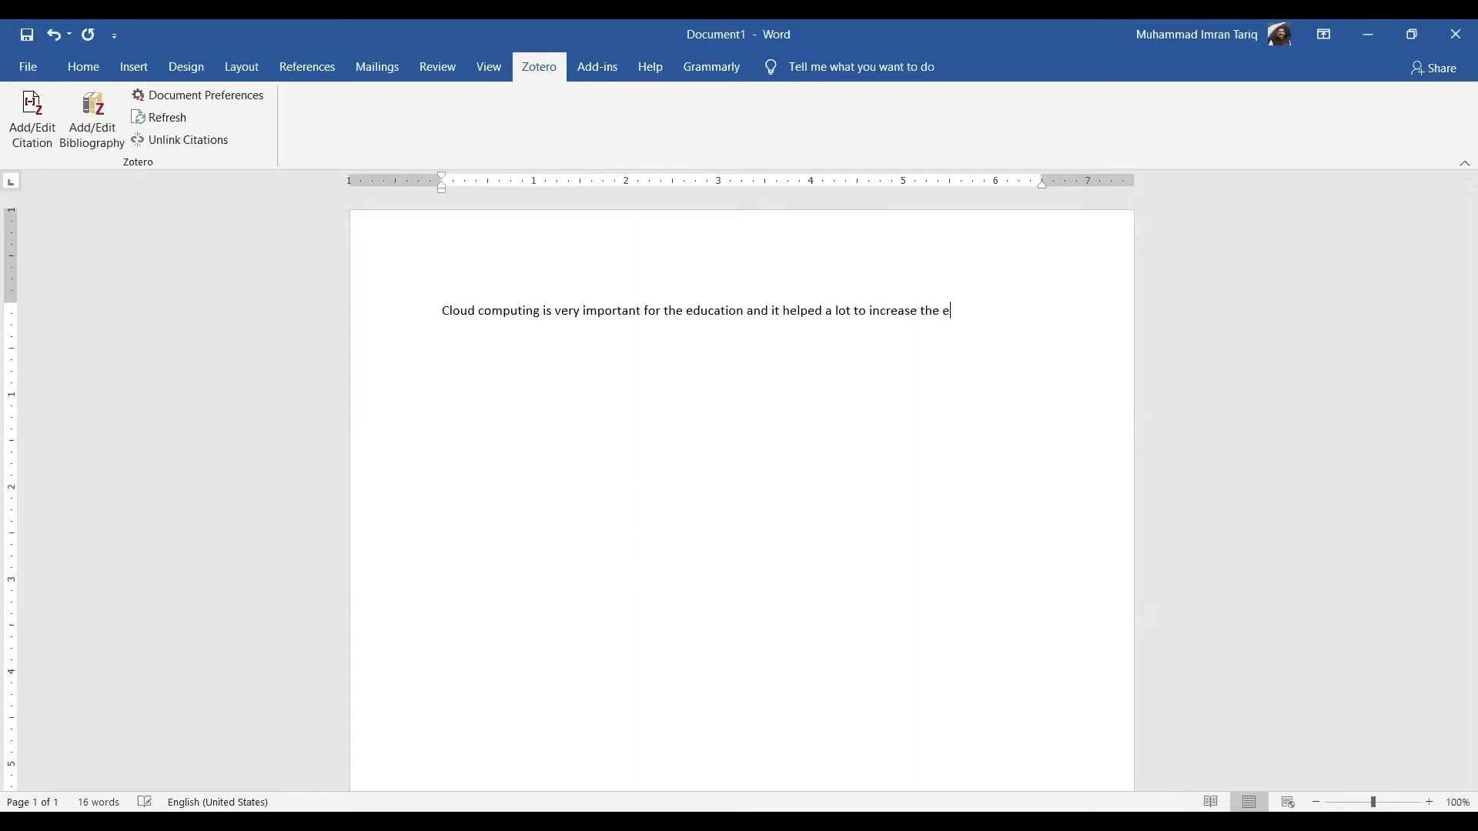
type("in the remote area")
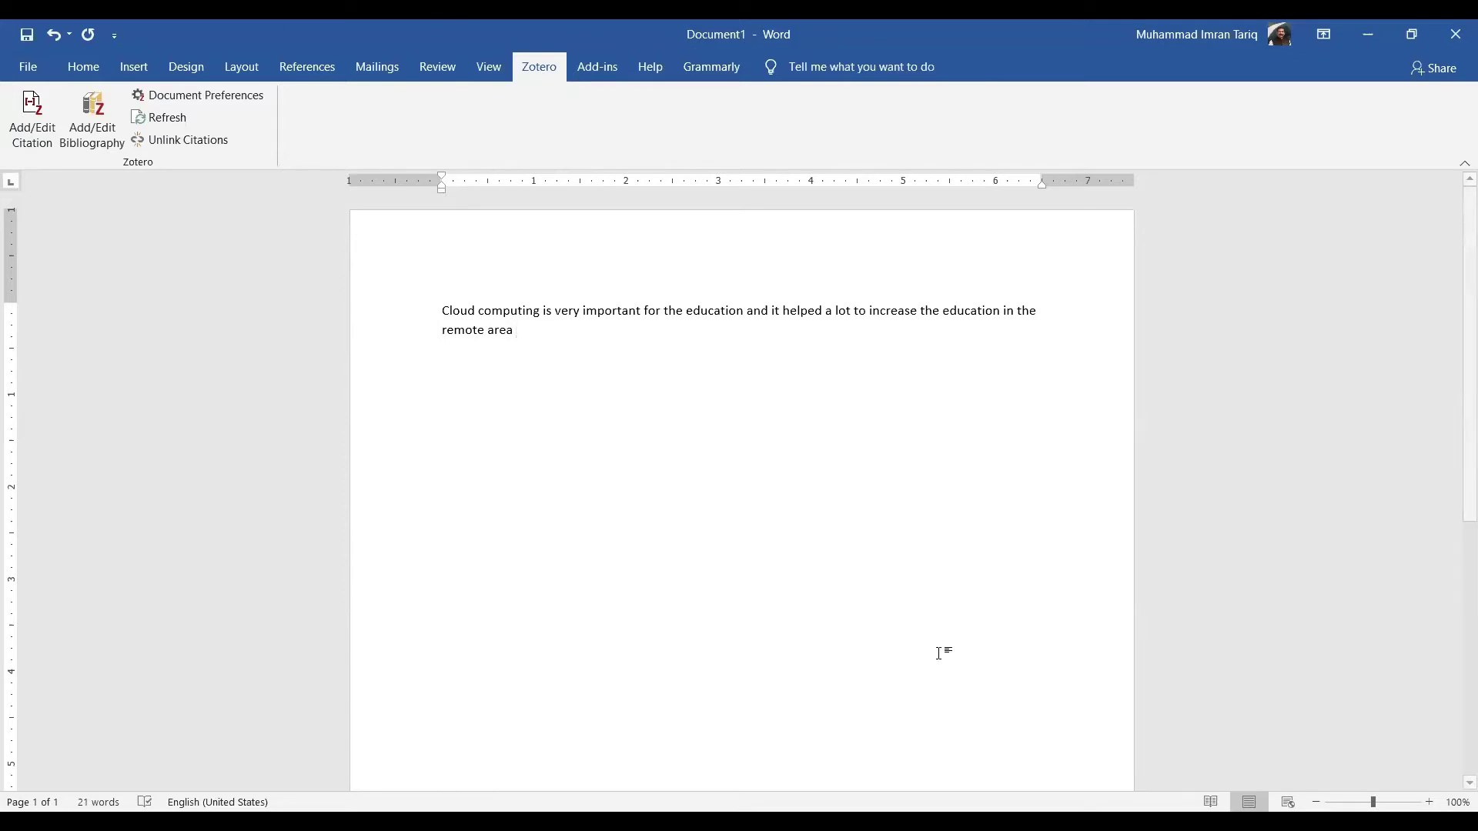
- Examine Word's Zotero commands for adding or editing citations and bibliographies and for setting document preferences
key("ctrl+shift+d")
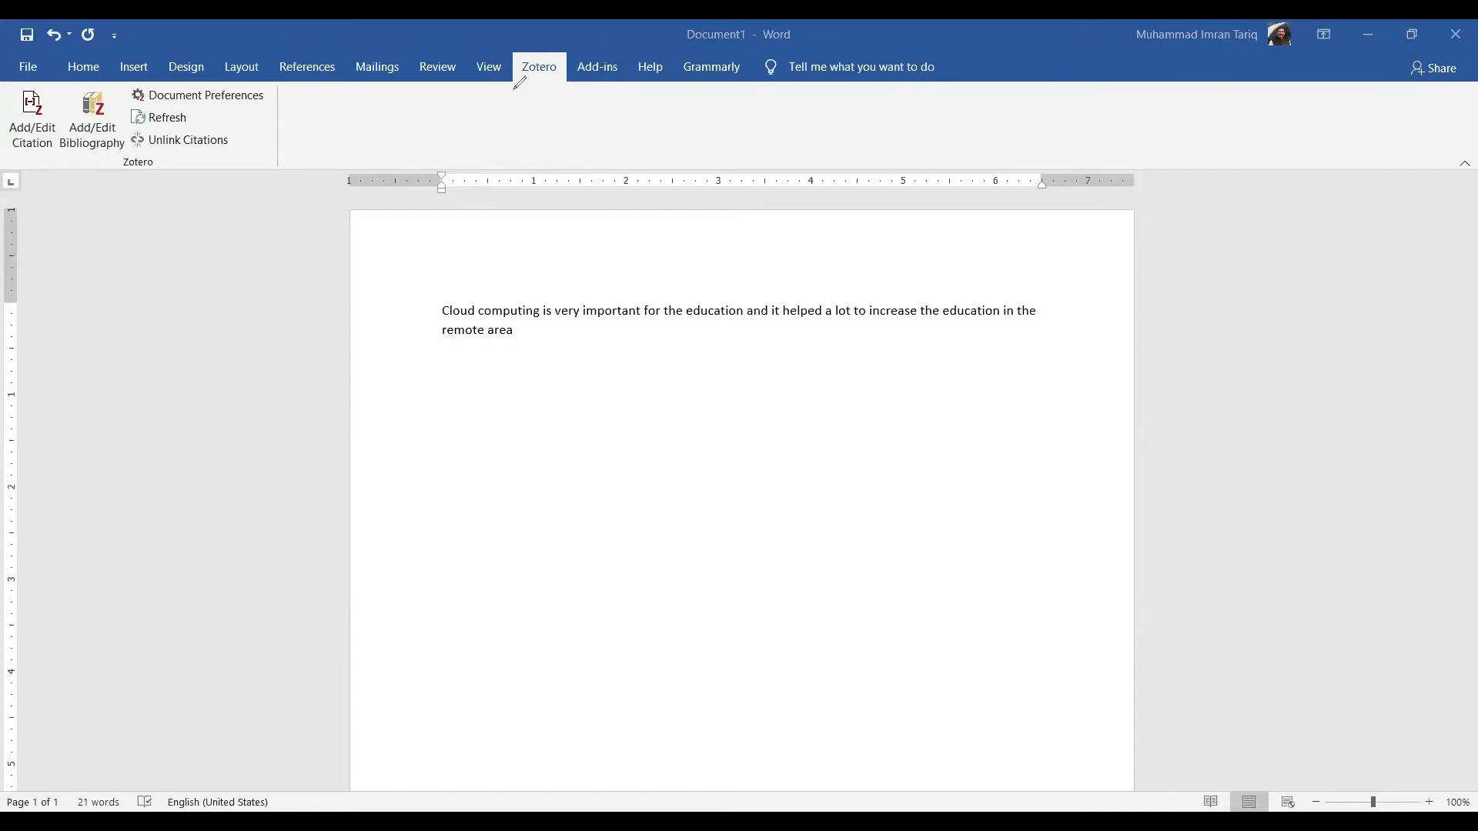
key("Escape")
key("ctrl+shift+d")
left_click_drag(511, 50, 567, 93)
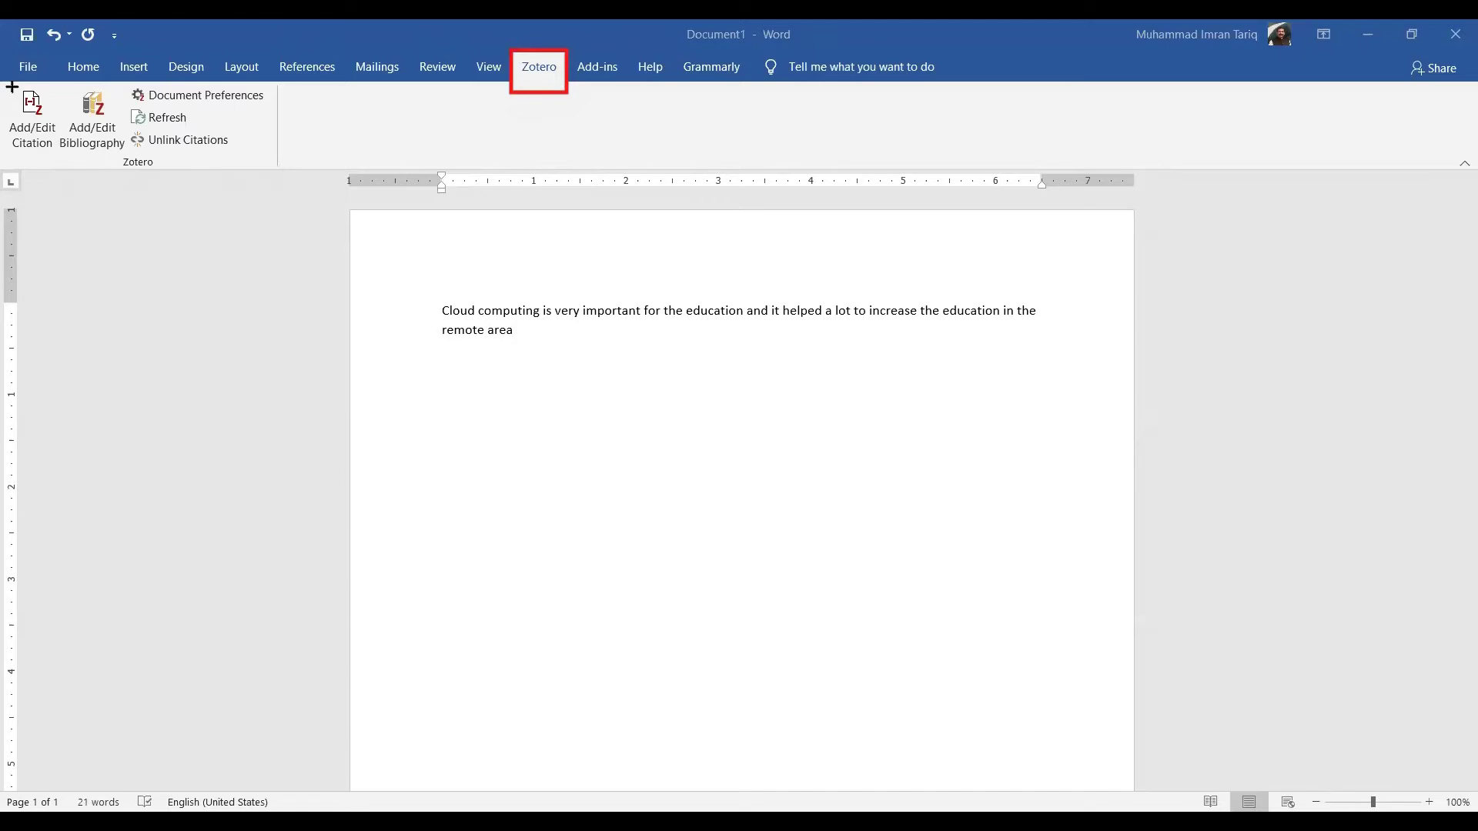
left_click_drag(2, 87, 56, 161)
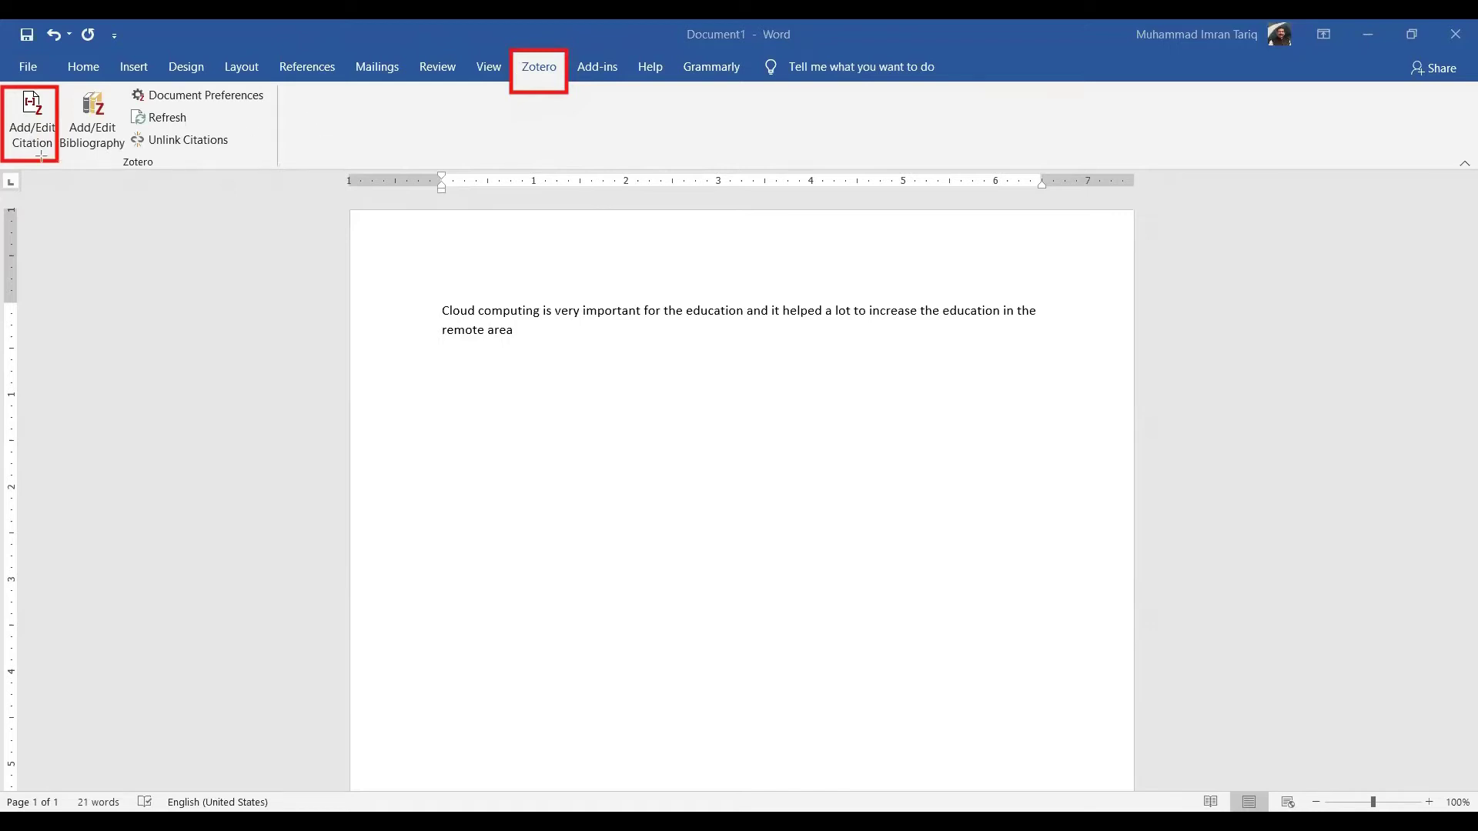
key("ctrl+z")
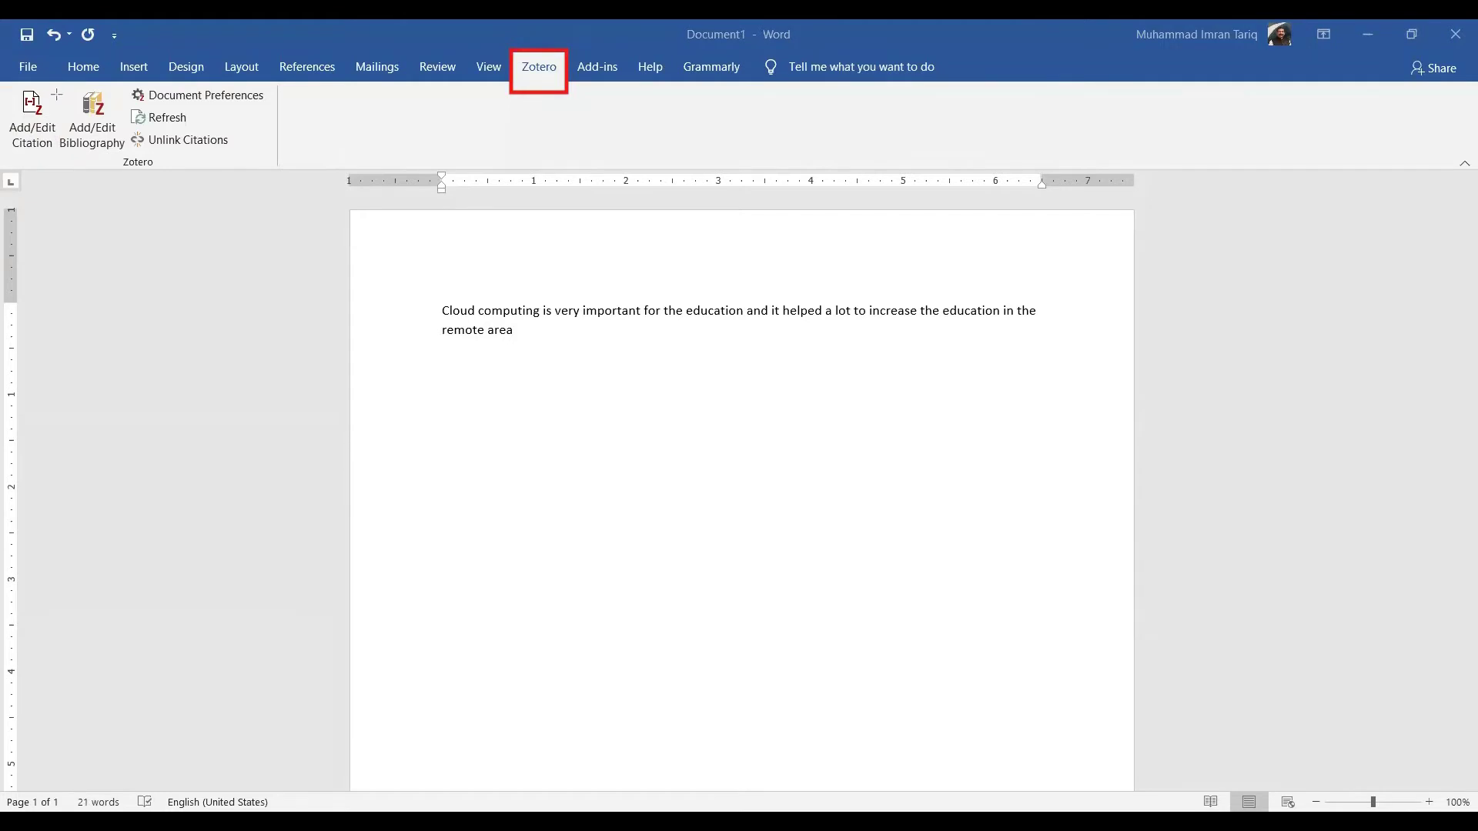
mouse_move(54, 83)
left_mouse_down()
mouse_move(77, 154)
mouse_move(127, 164)
left_mouse_up()
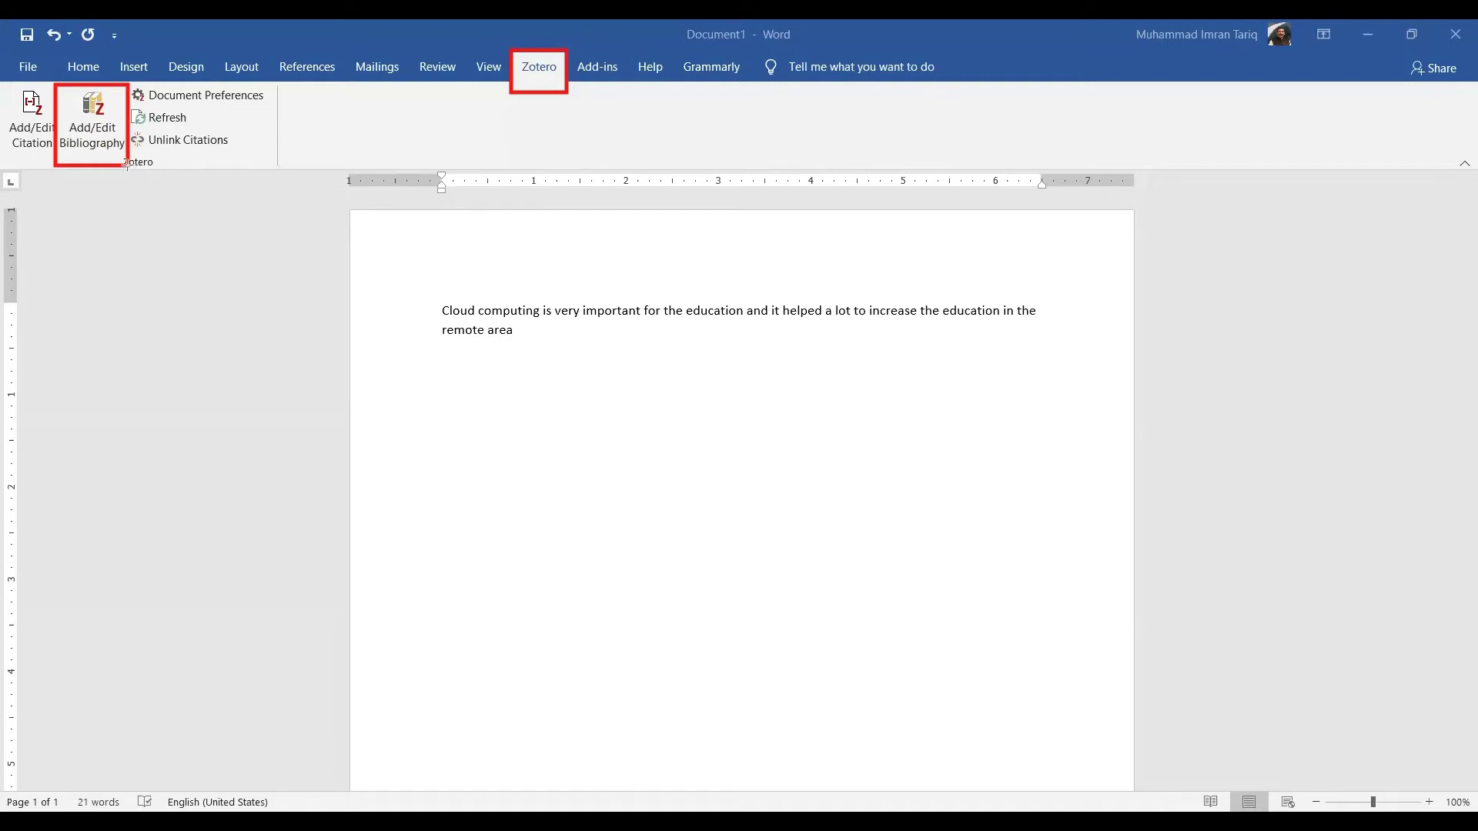
key("ctrl+z")
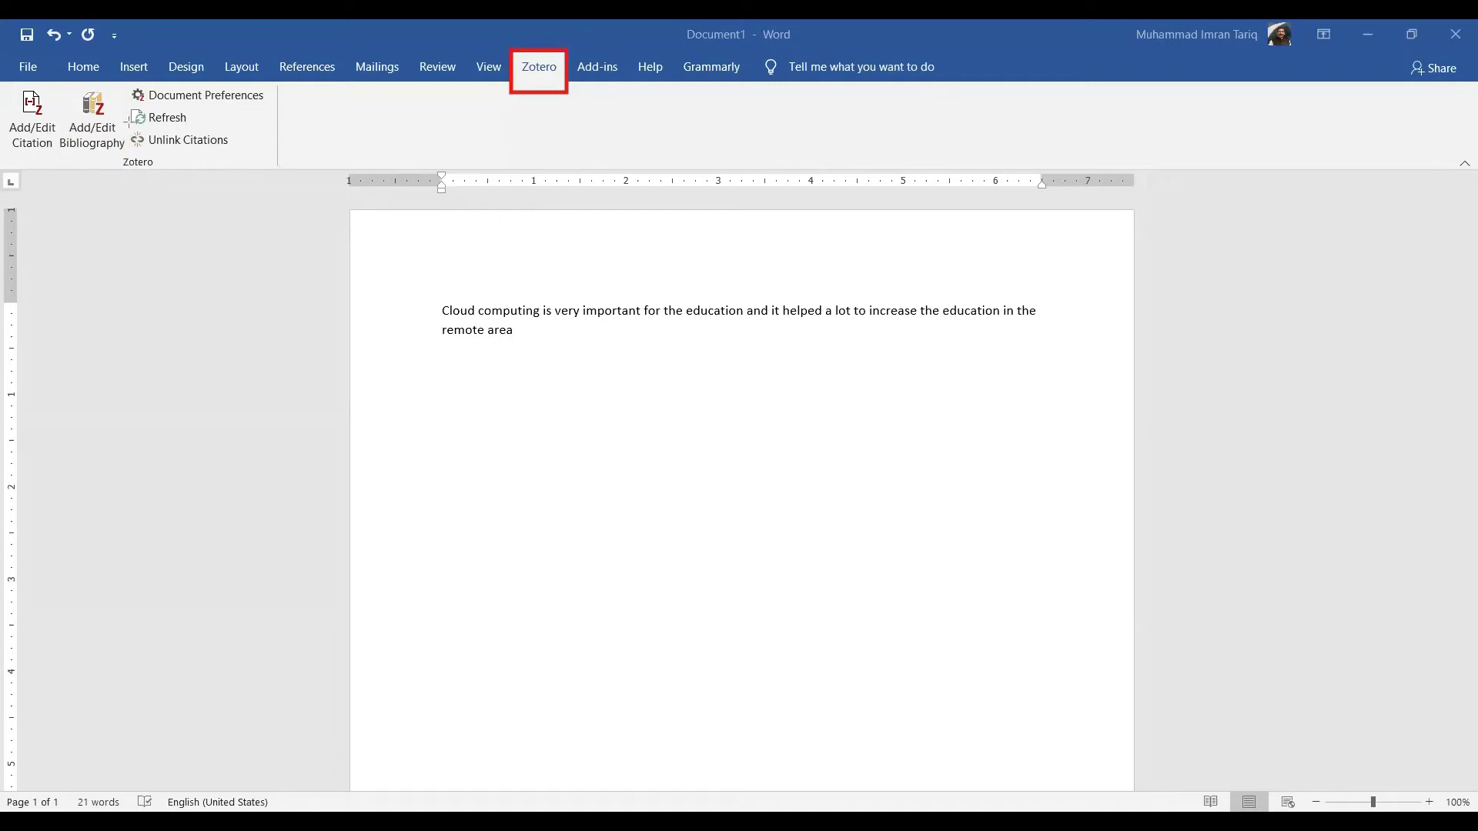
mouse_move(126, 85)
left_mouse_down()
mouse_move(146, 103)
mouse_move(268, 110)
left_mouse_up()
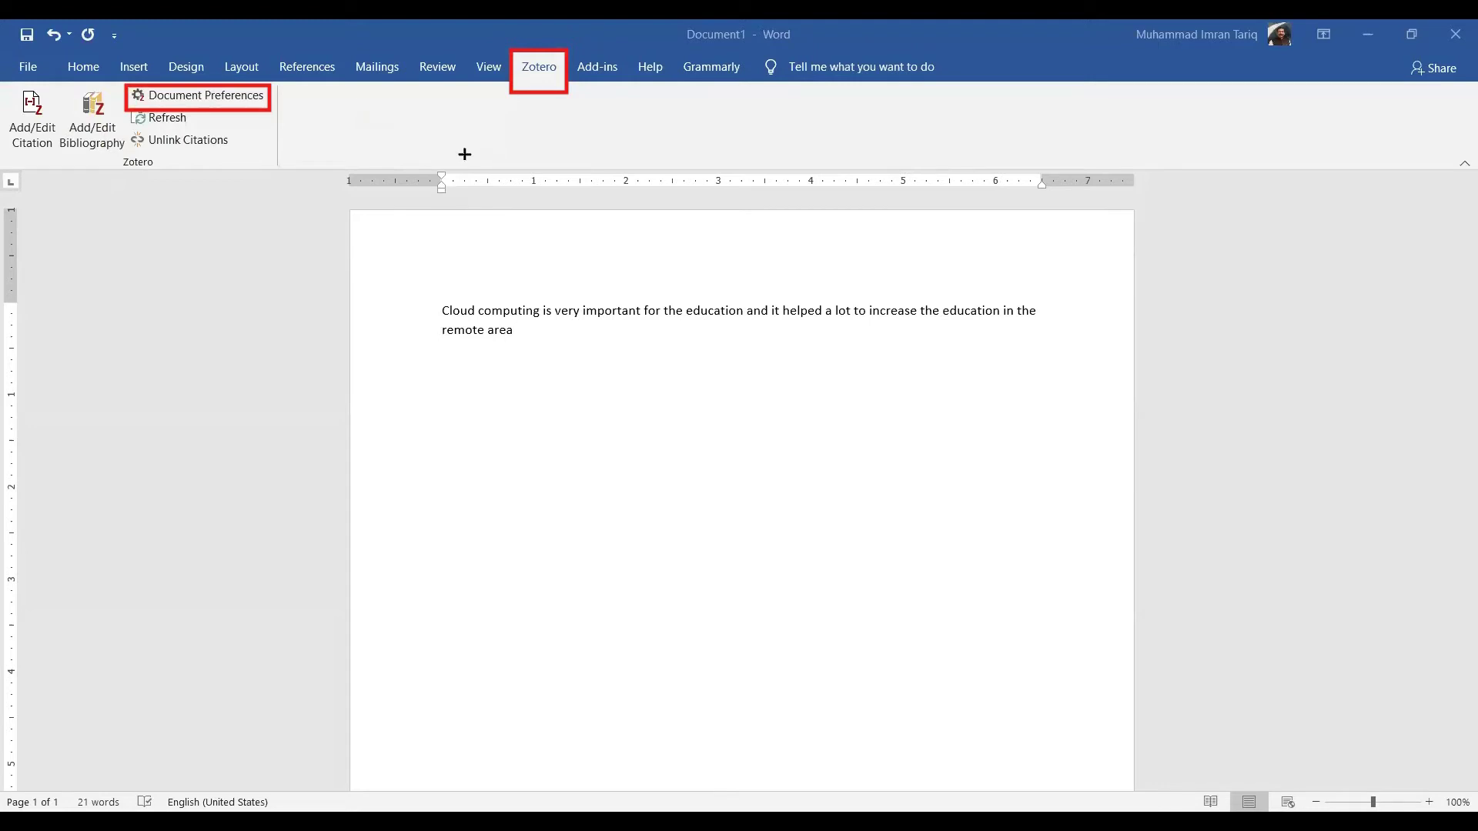
- Open the Zotero document preferences and select the IEEE citation style
left_click(212, 98)
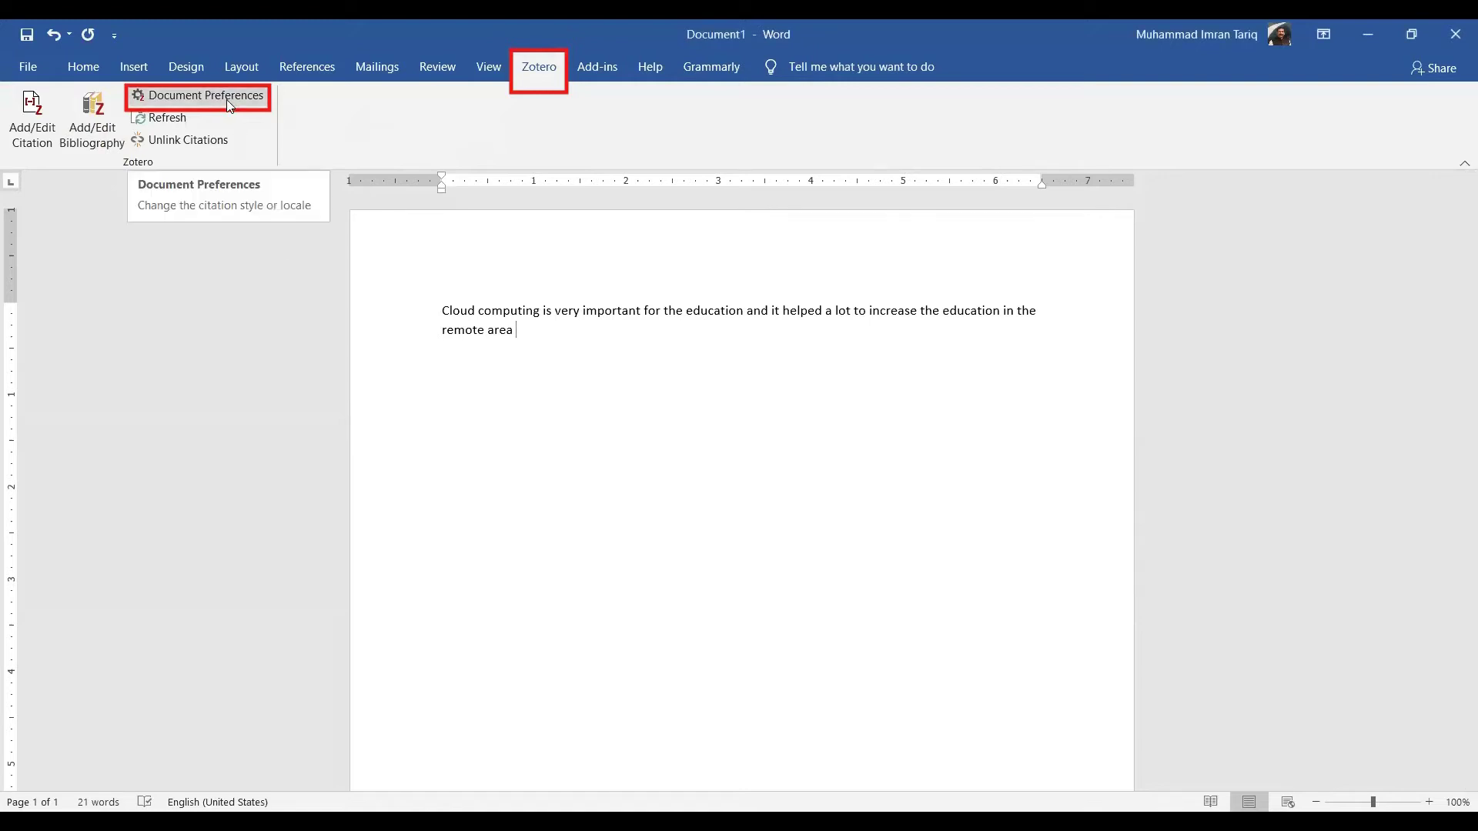
left_click(227, 100)
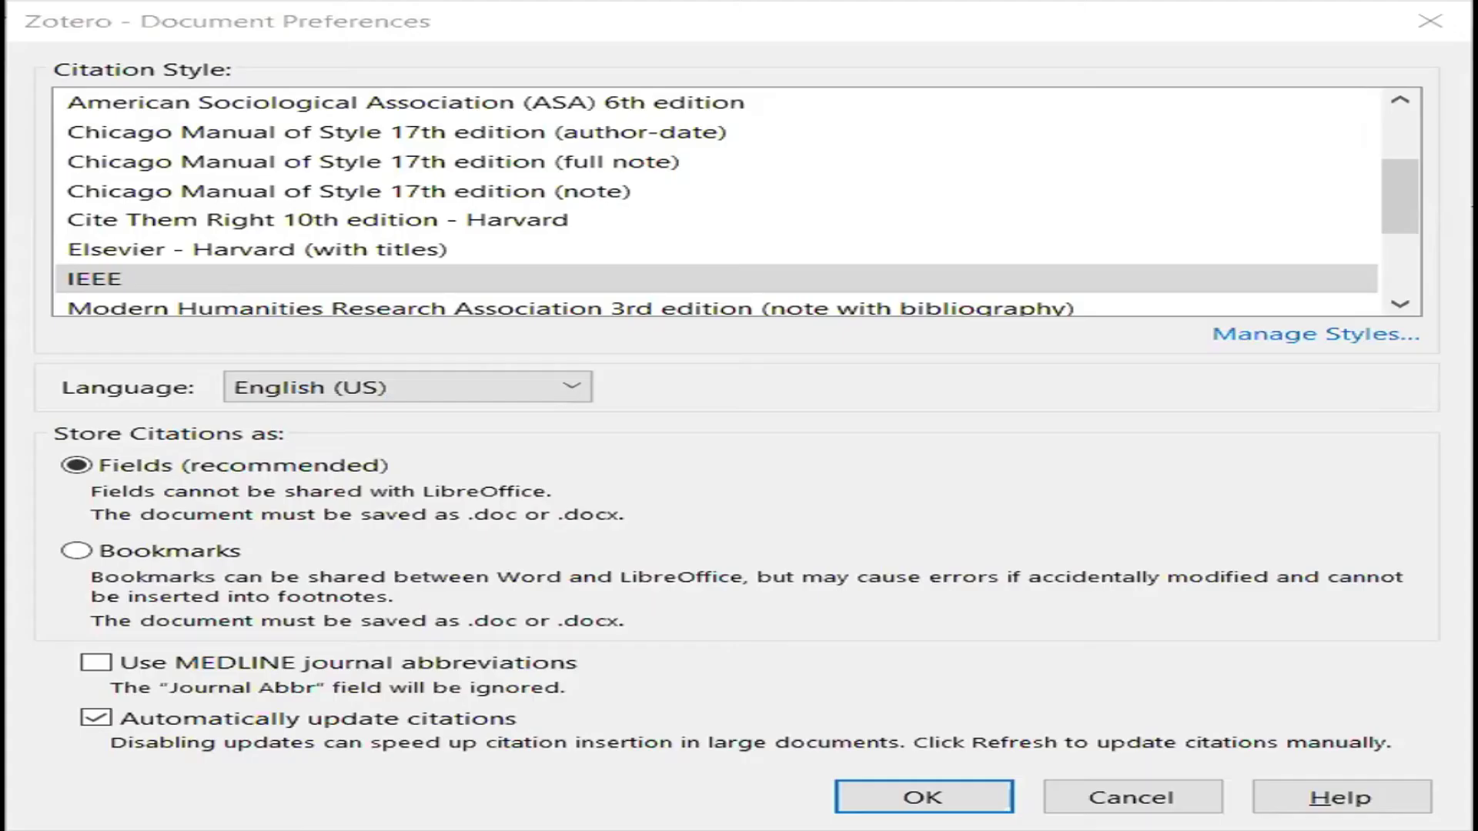
left_click_drag(1392, 183, 1400, 228)
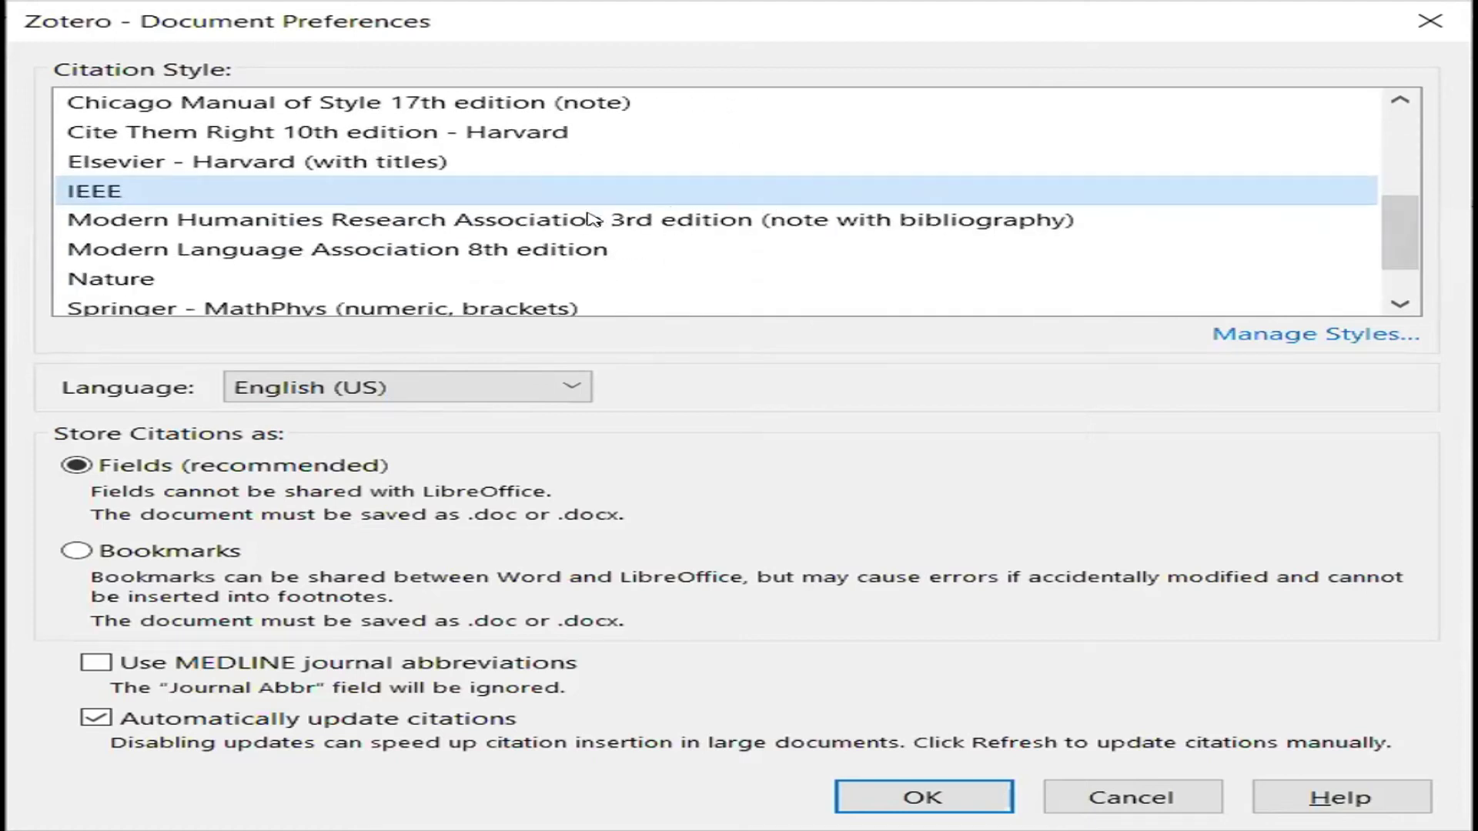
left_click(137, 224)
left_click(165, 191)
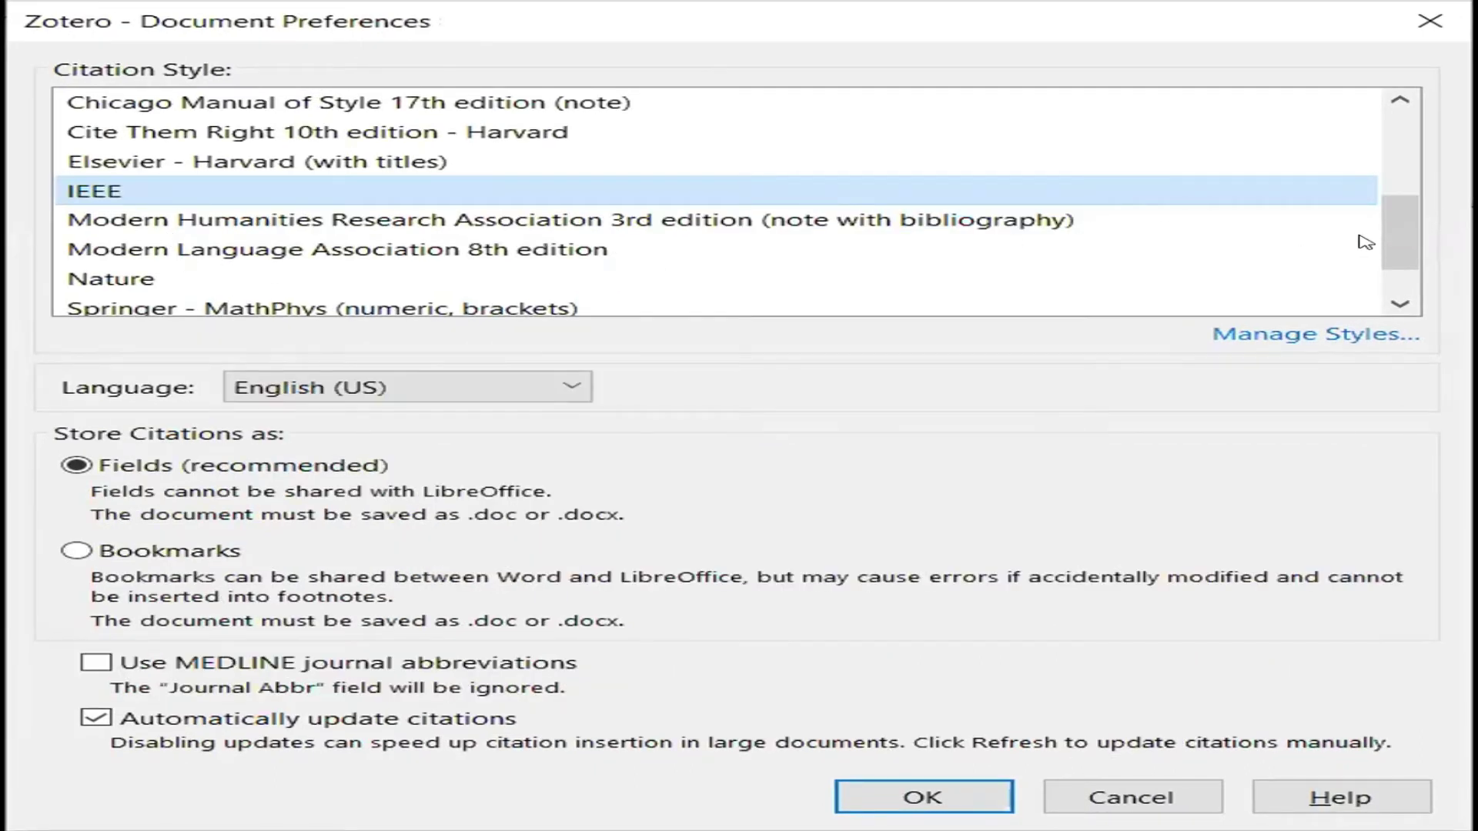
- Go through the other citation styles, including American Sociological Association (ASA) 6th edition, Elsevier - Harvard (with titles) and Vancouver
left_click_drag(1392, 242, 1390, 156)
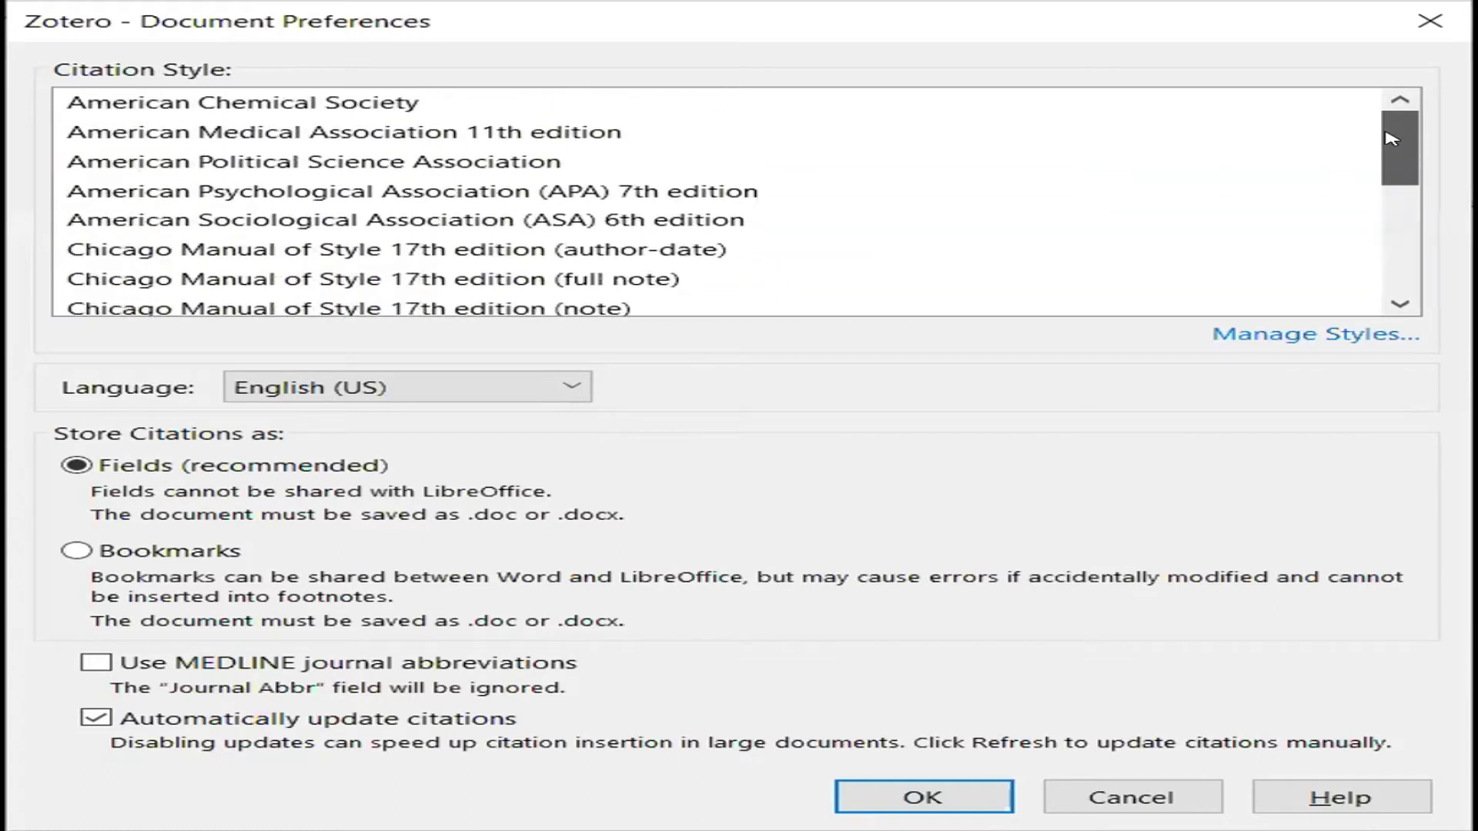
left_click(702, 198)
left_click(704, 225)
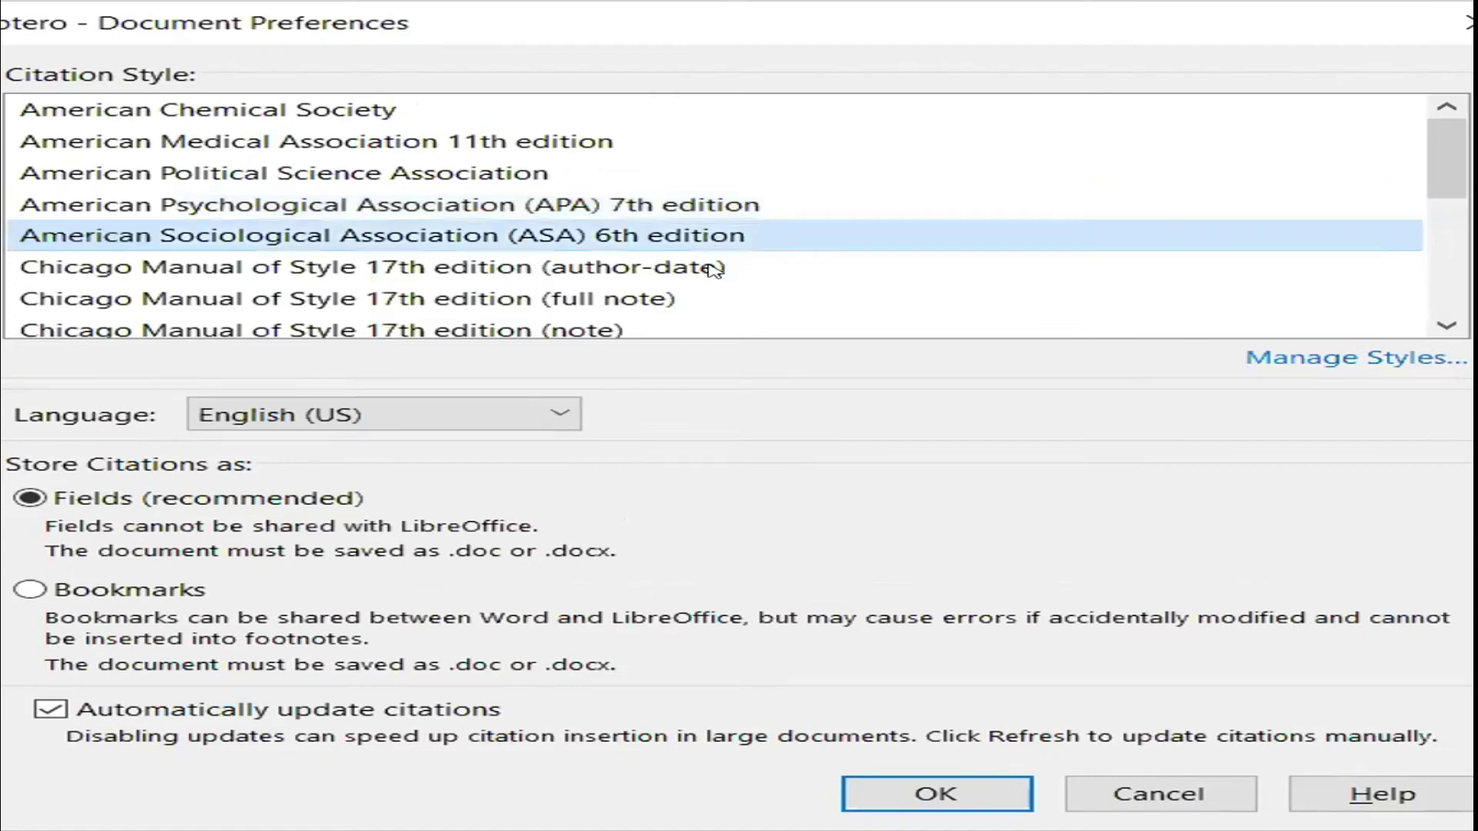
left_click_drag(1436, 184, 1401, 230)
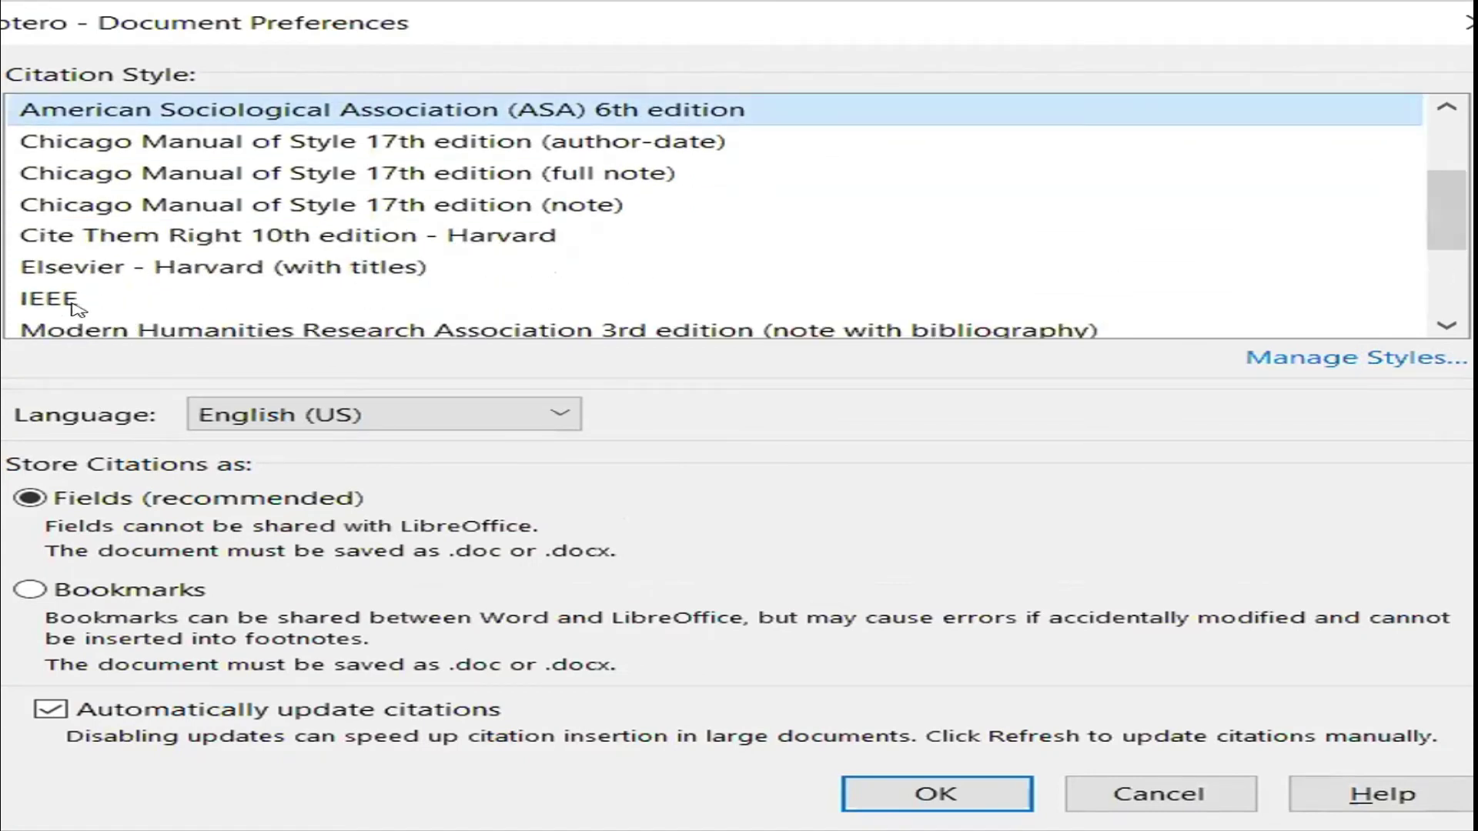
left_click(370, 250)
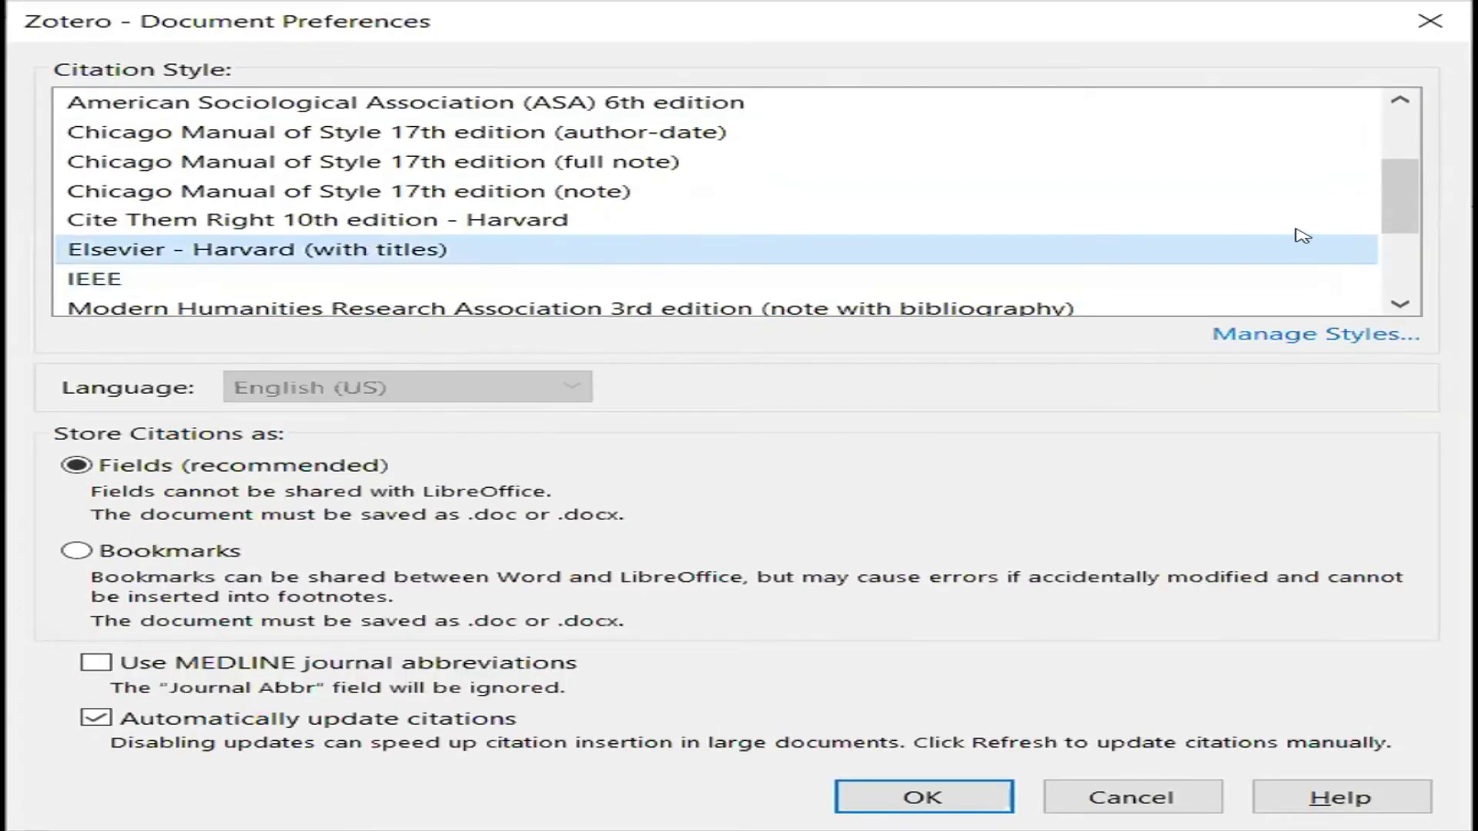
left_click_drag(1398, 212, 1397, 271)
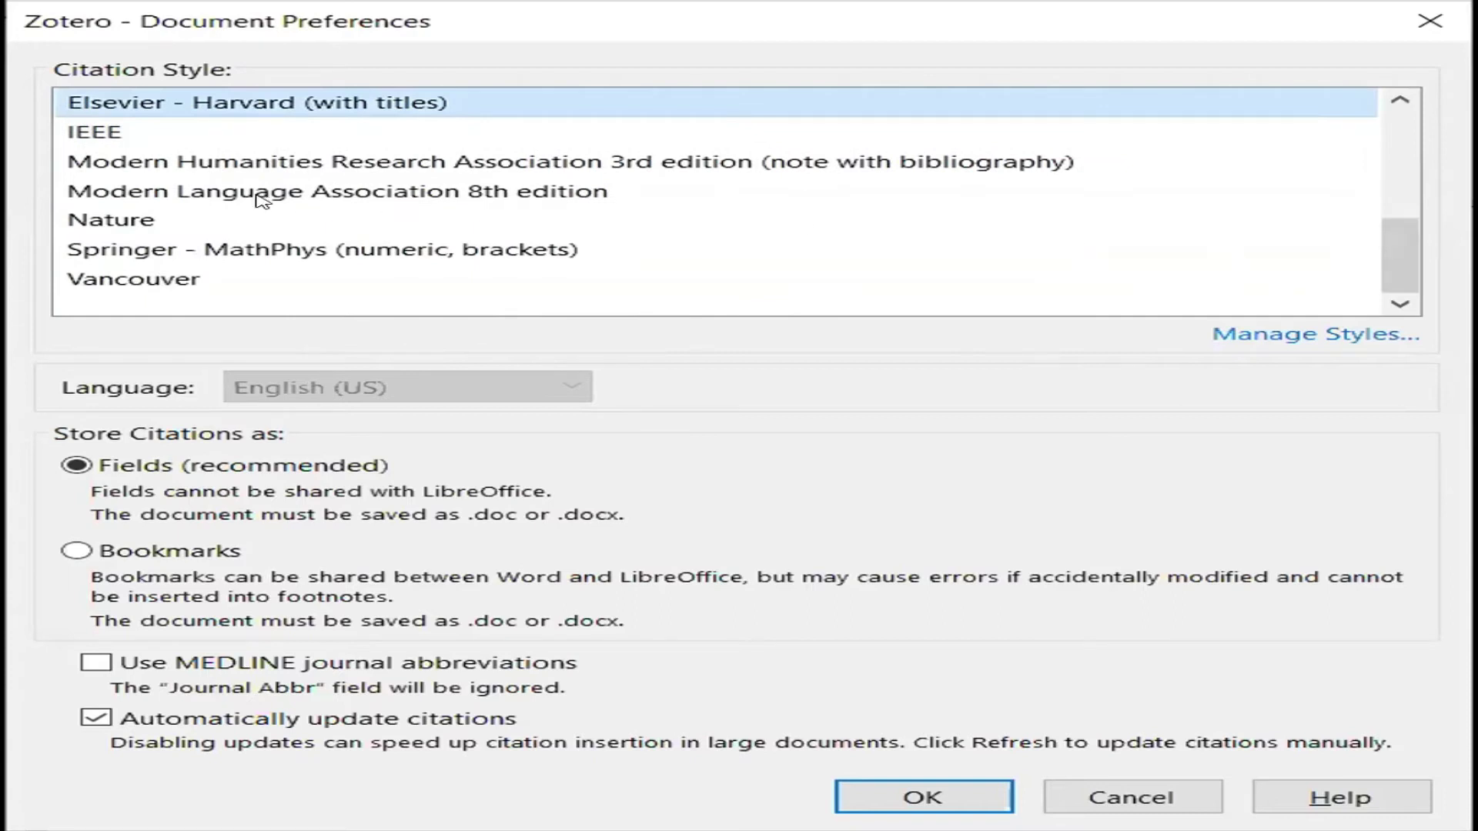
left_click(167, 282)
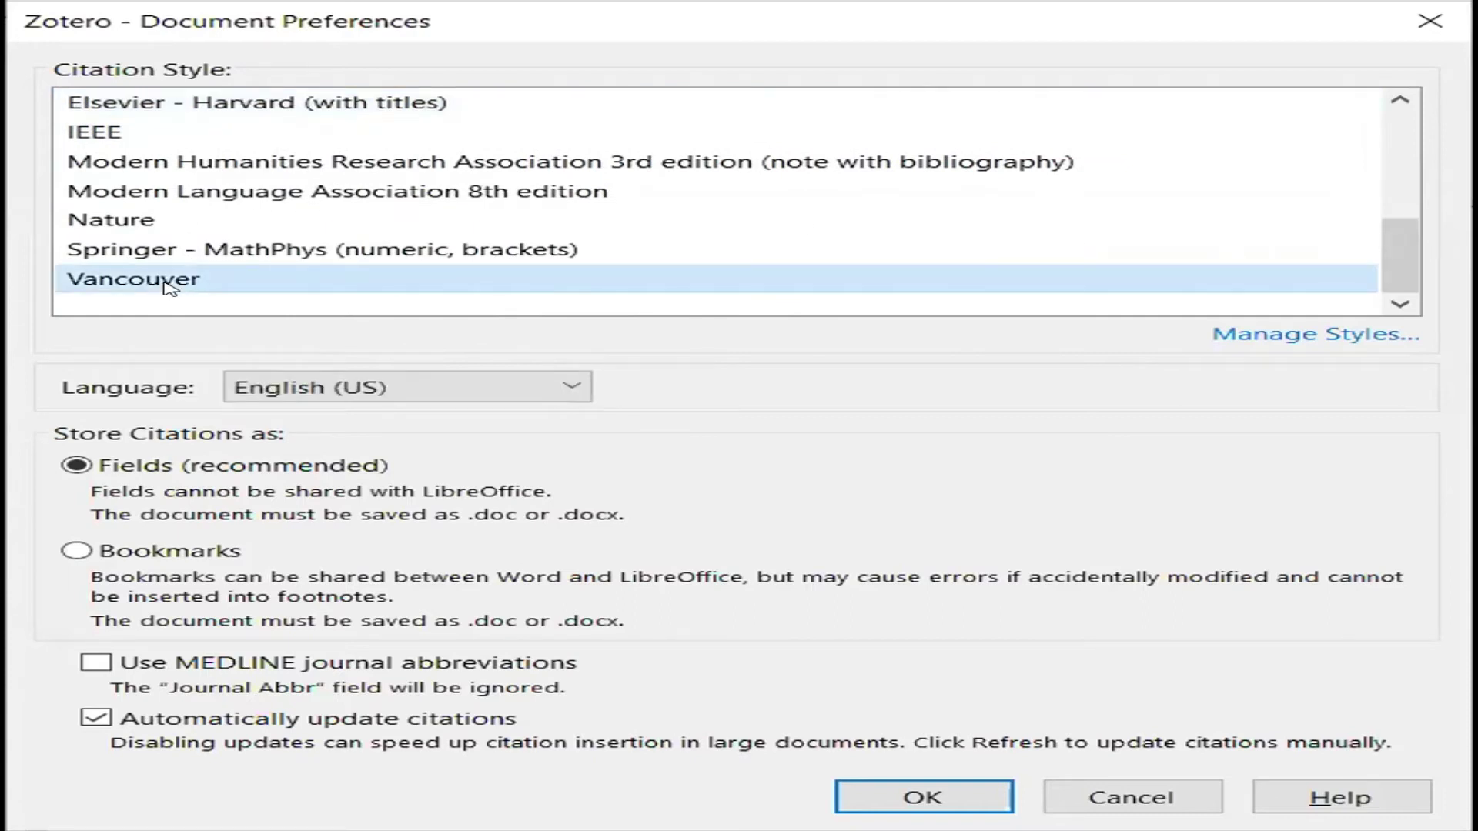
left_click(154, 257)
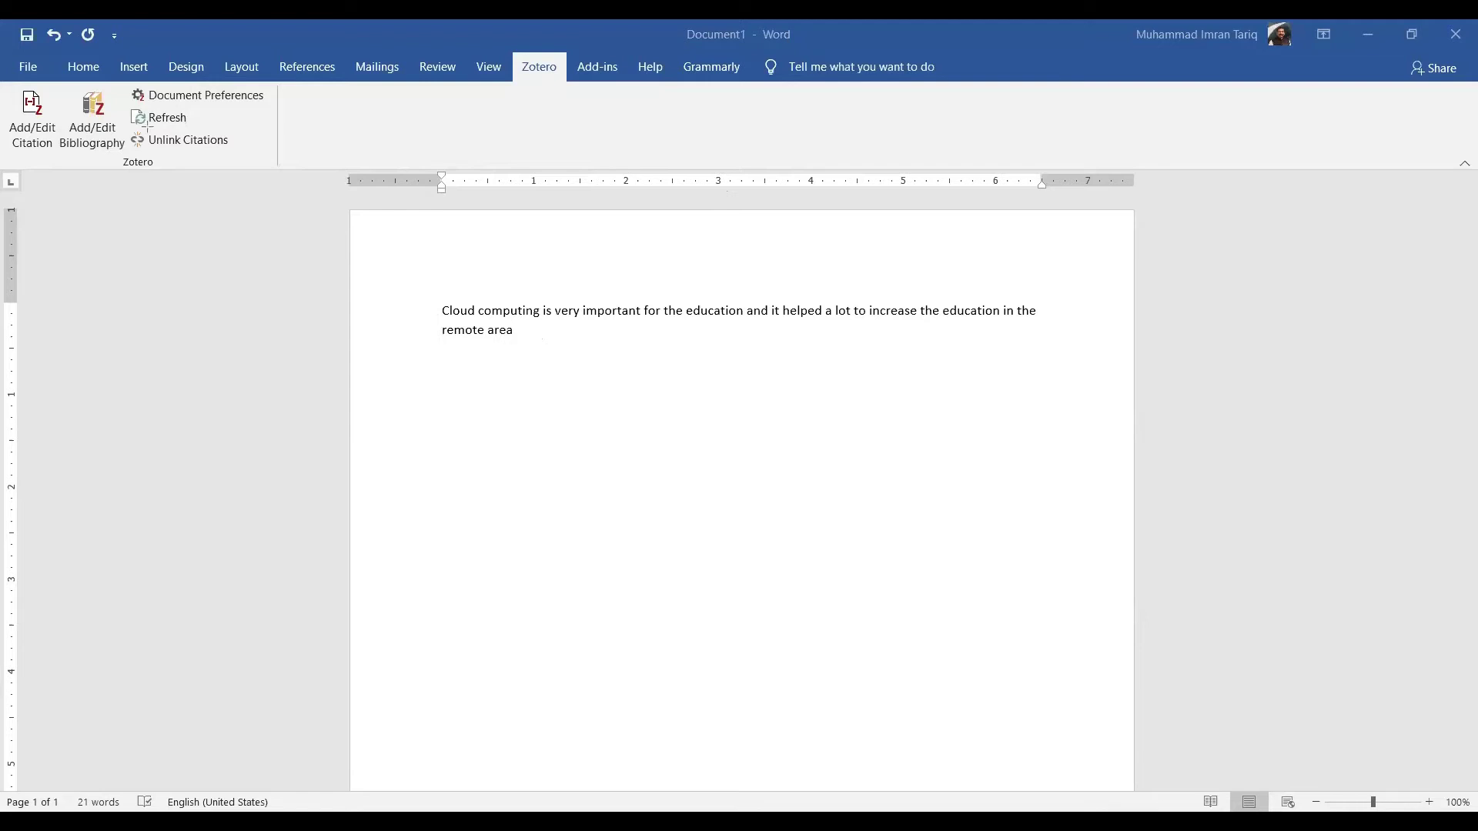
- Insert a Zotero citation after "remote area" and end the sentence with a period
left_click_drag(2, 85, 61, 159)
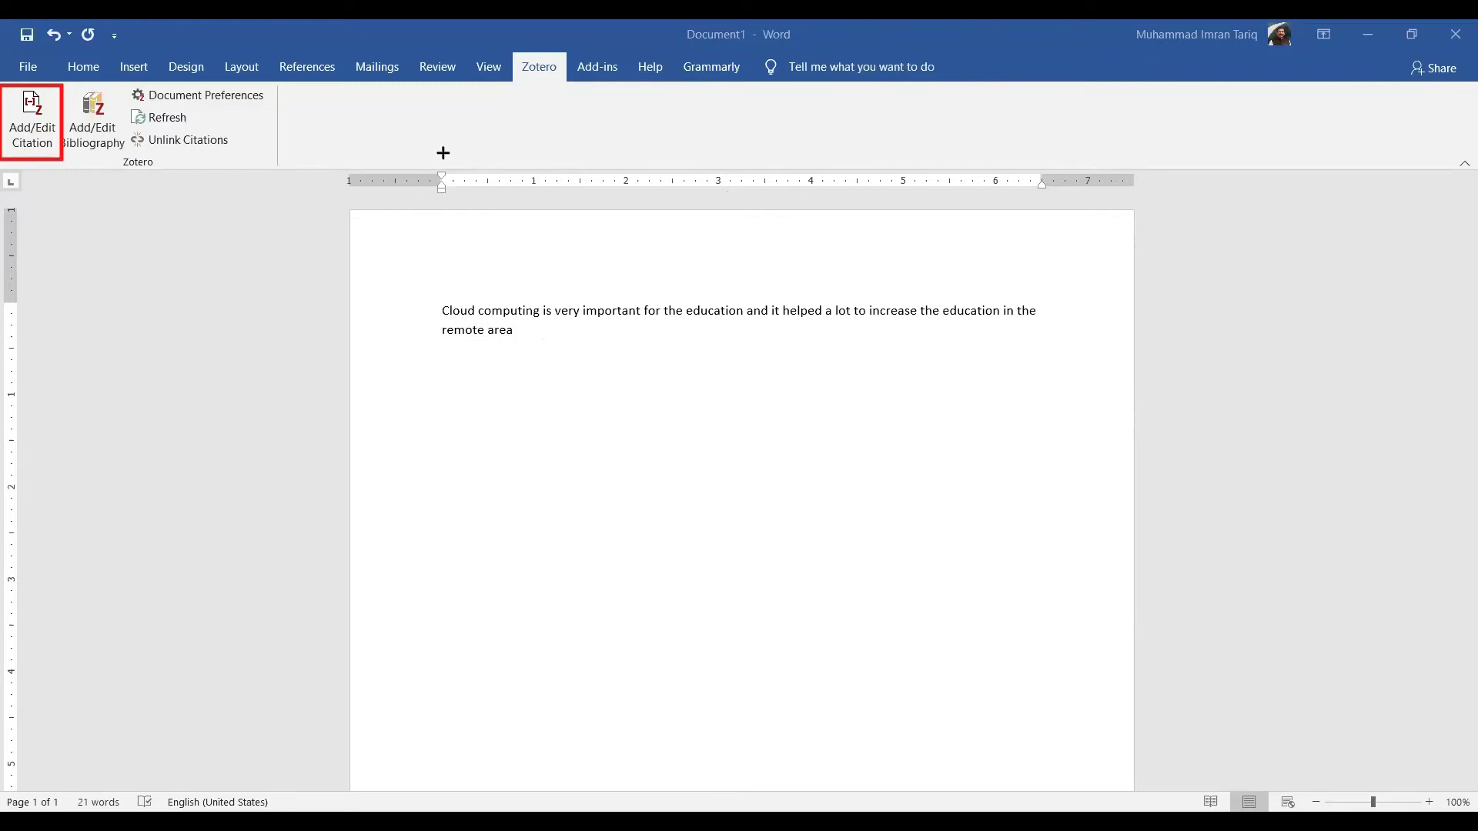
left_click(32, 113)
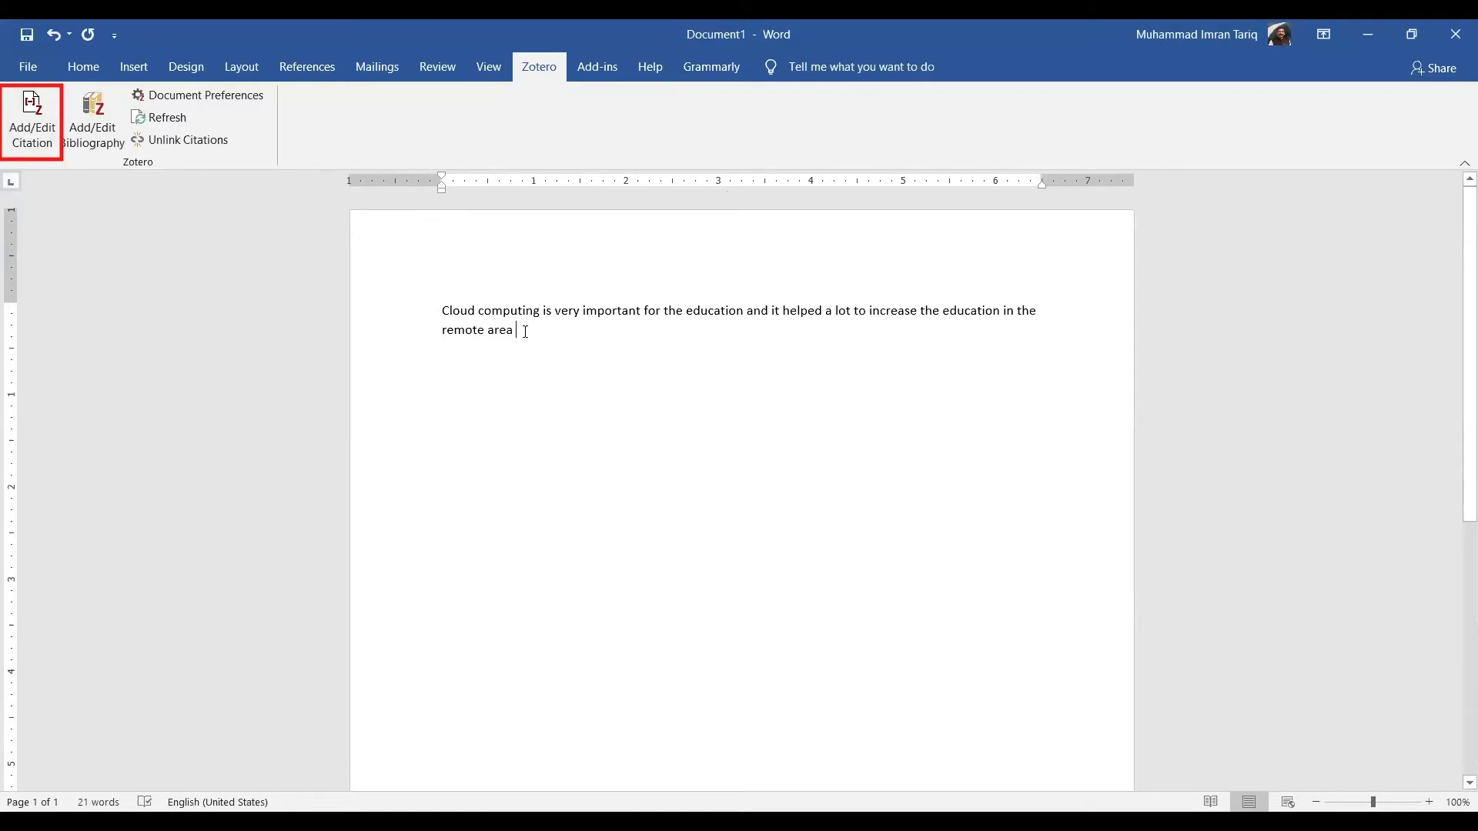
left_click(41, 131)
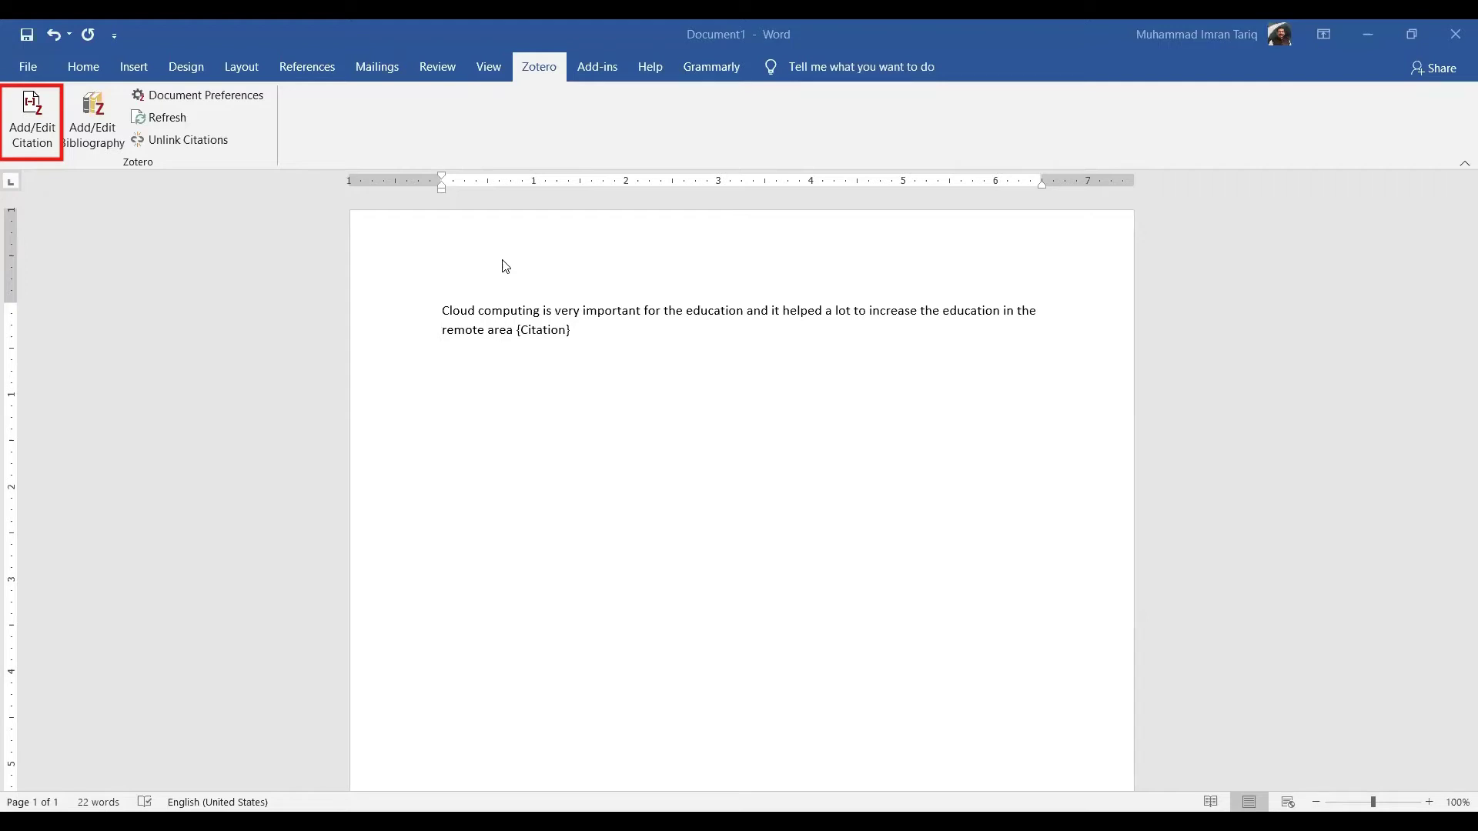
left_click(32, 116)
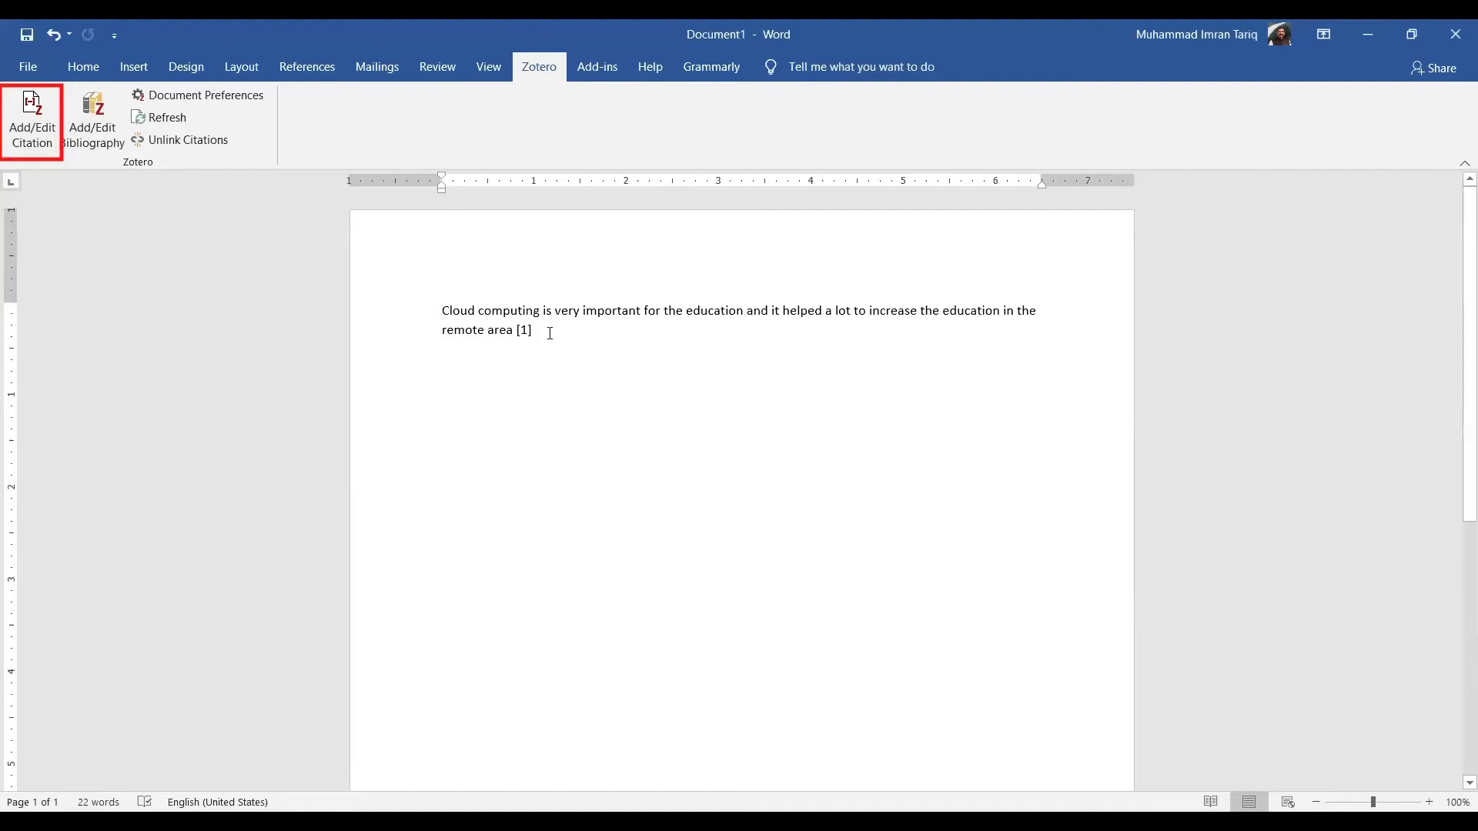
type(".")
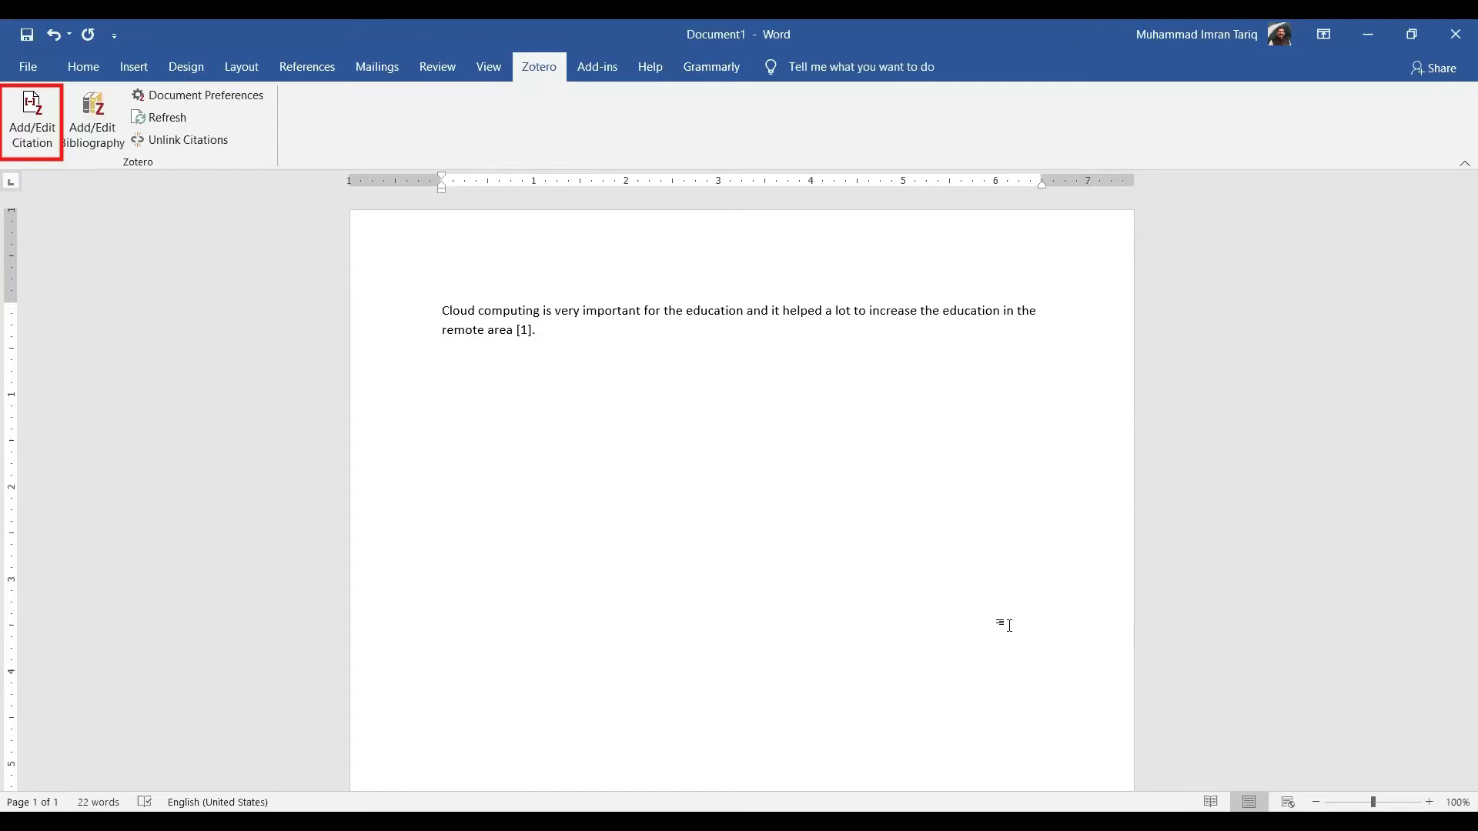
- Switch to Google Scholar in the browser and view the citation formats offered for "Teaching cloud computing: a software engineering perspective"
key("alt+Tab")
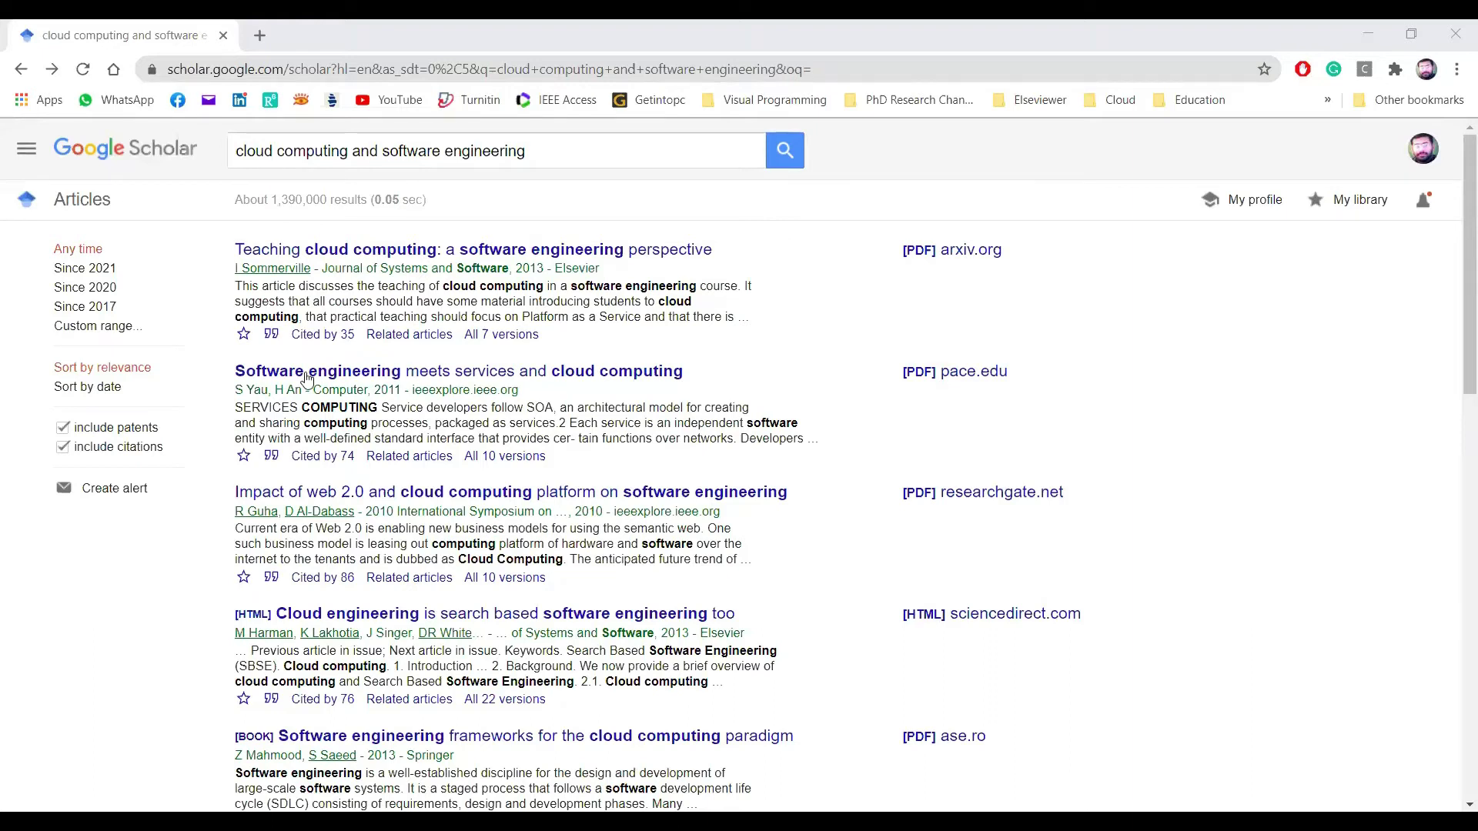
left_click(271, 334)
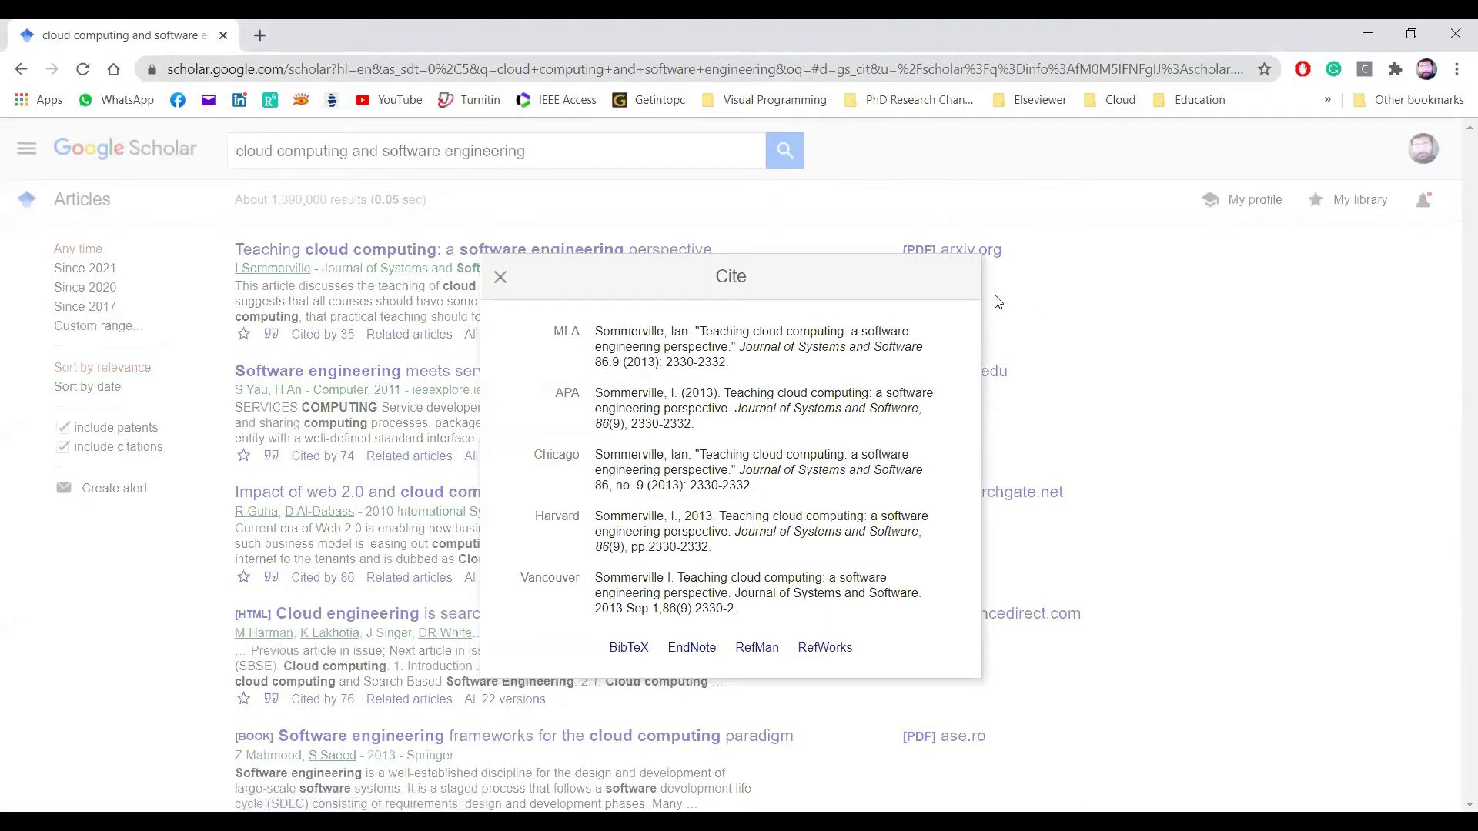
left_click(501, 278)
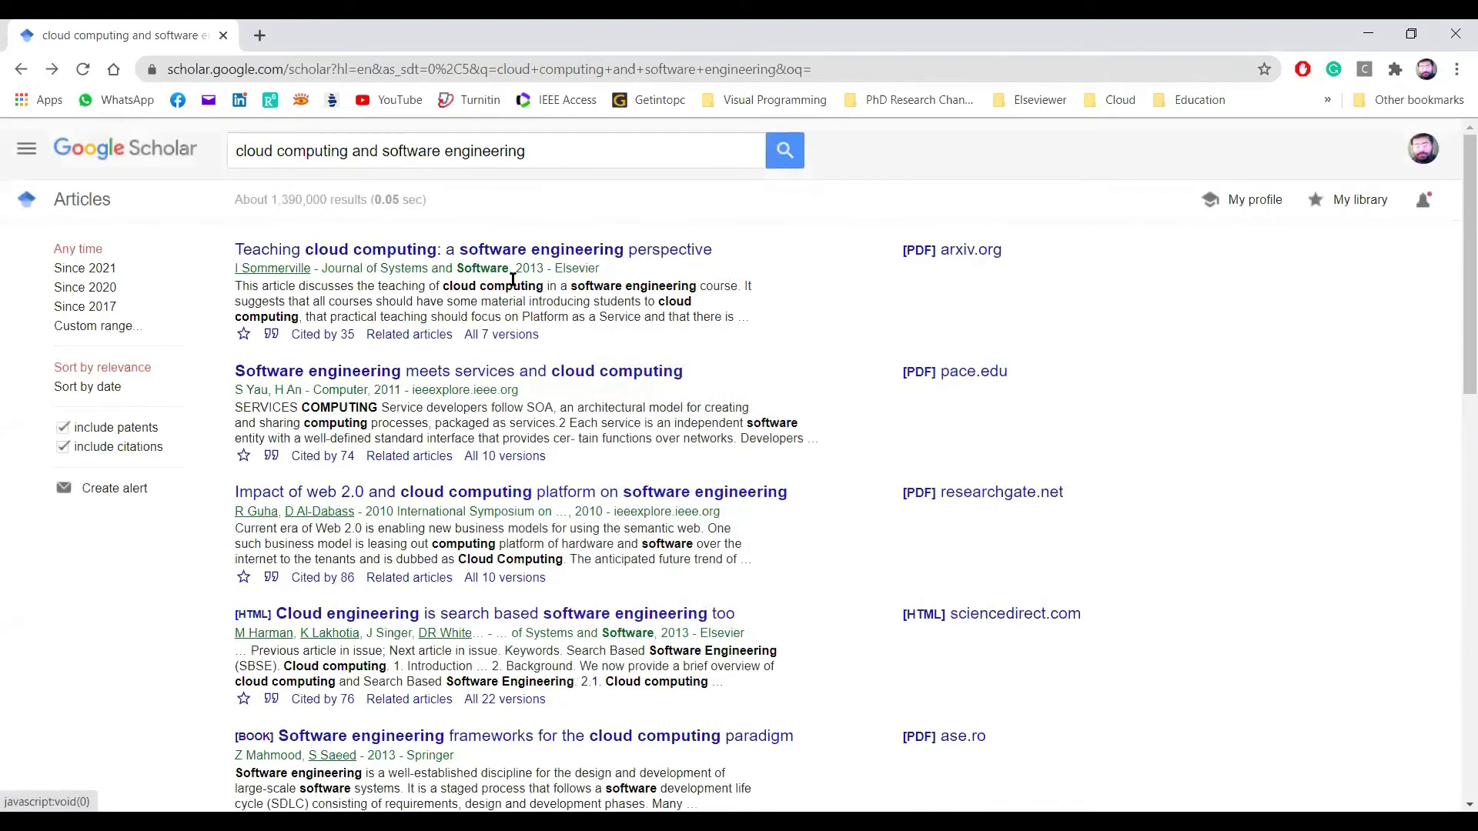
- Open the "Teaching cloud computing" article on ScienceDirect, look through its abstract and keywords, and return to the search results
left_click(597, 254)
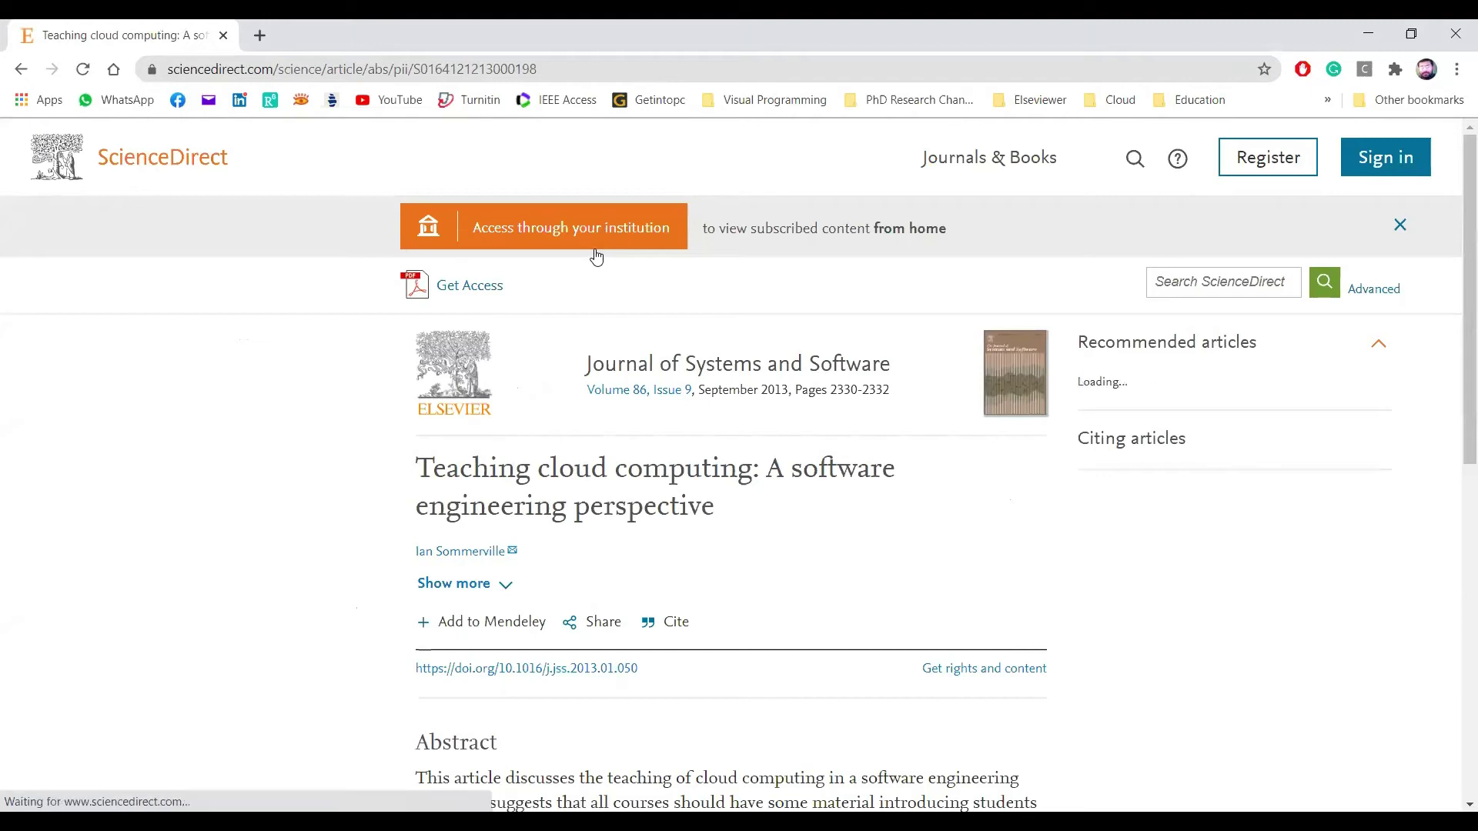
scroll(682, 329, "down", 5)
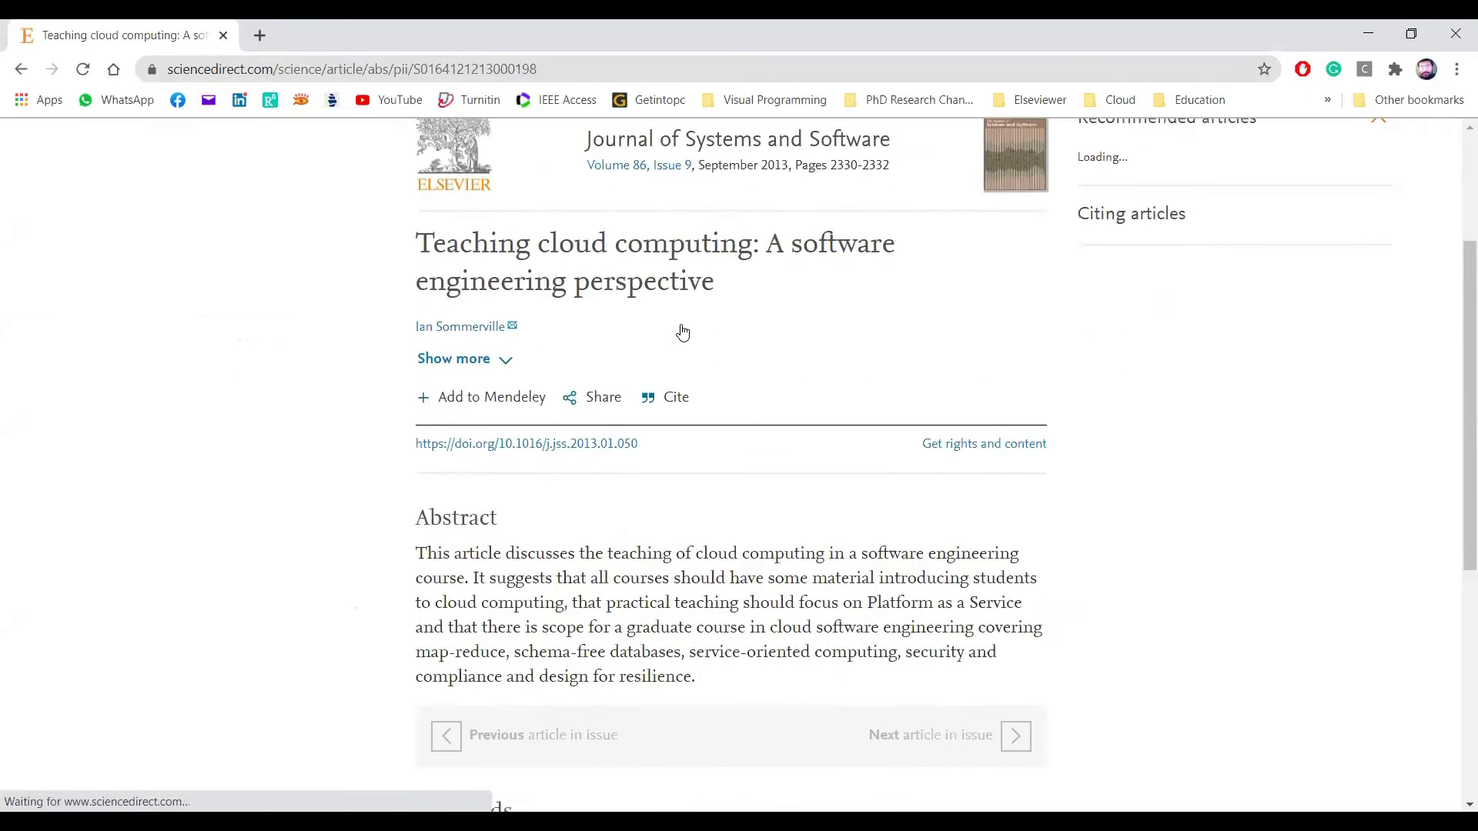
scroll(682, 329, "down", 3)
scroll(683, 331, "up", 6)
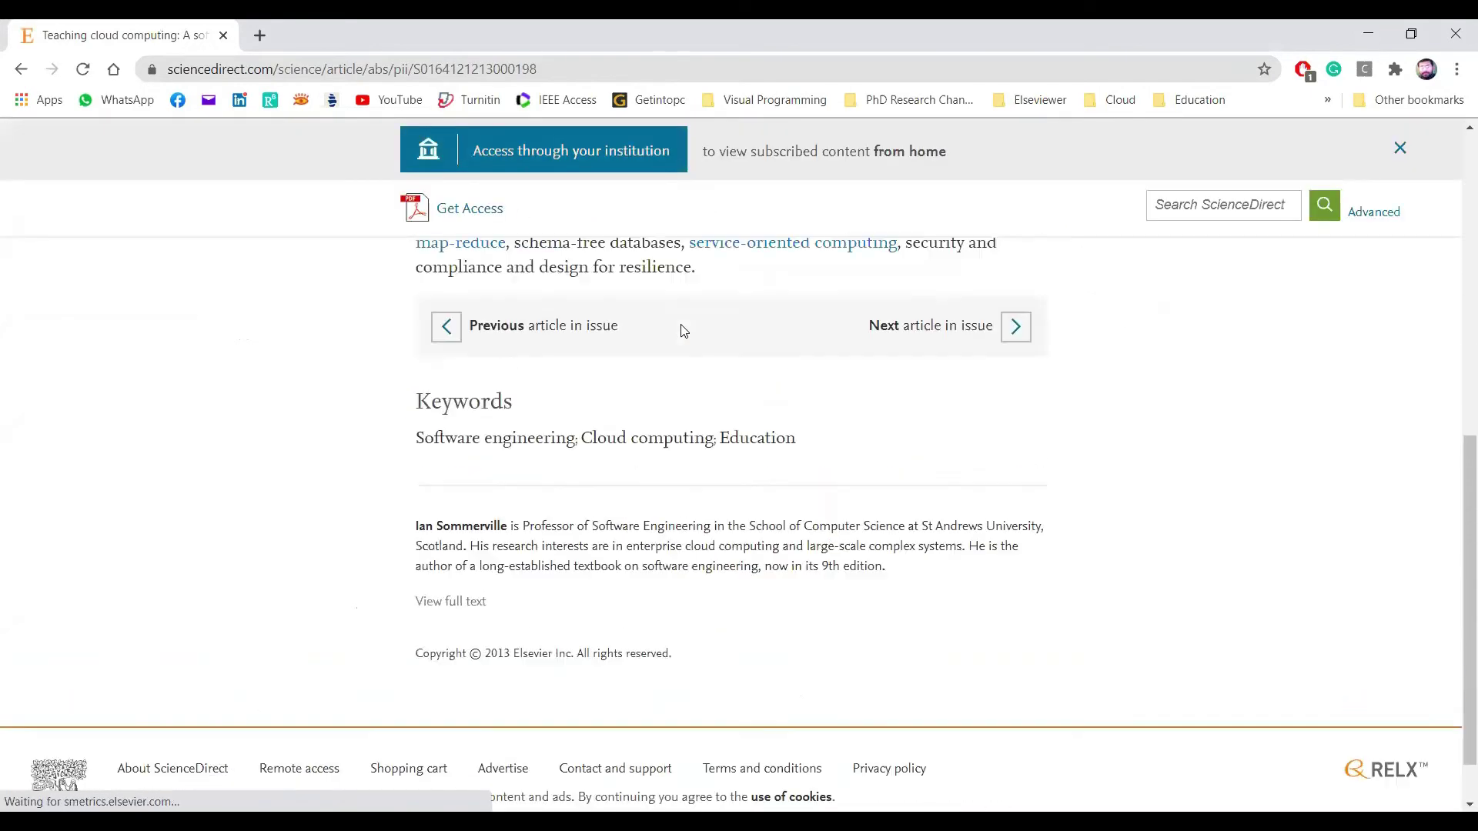
scroll(682, 329, "up", 3)
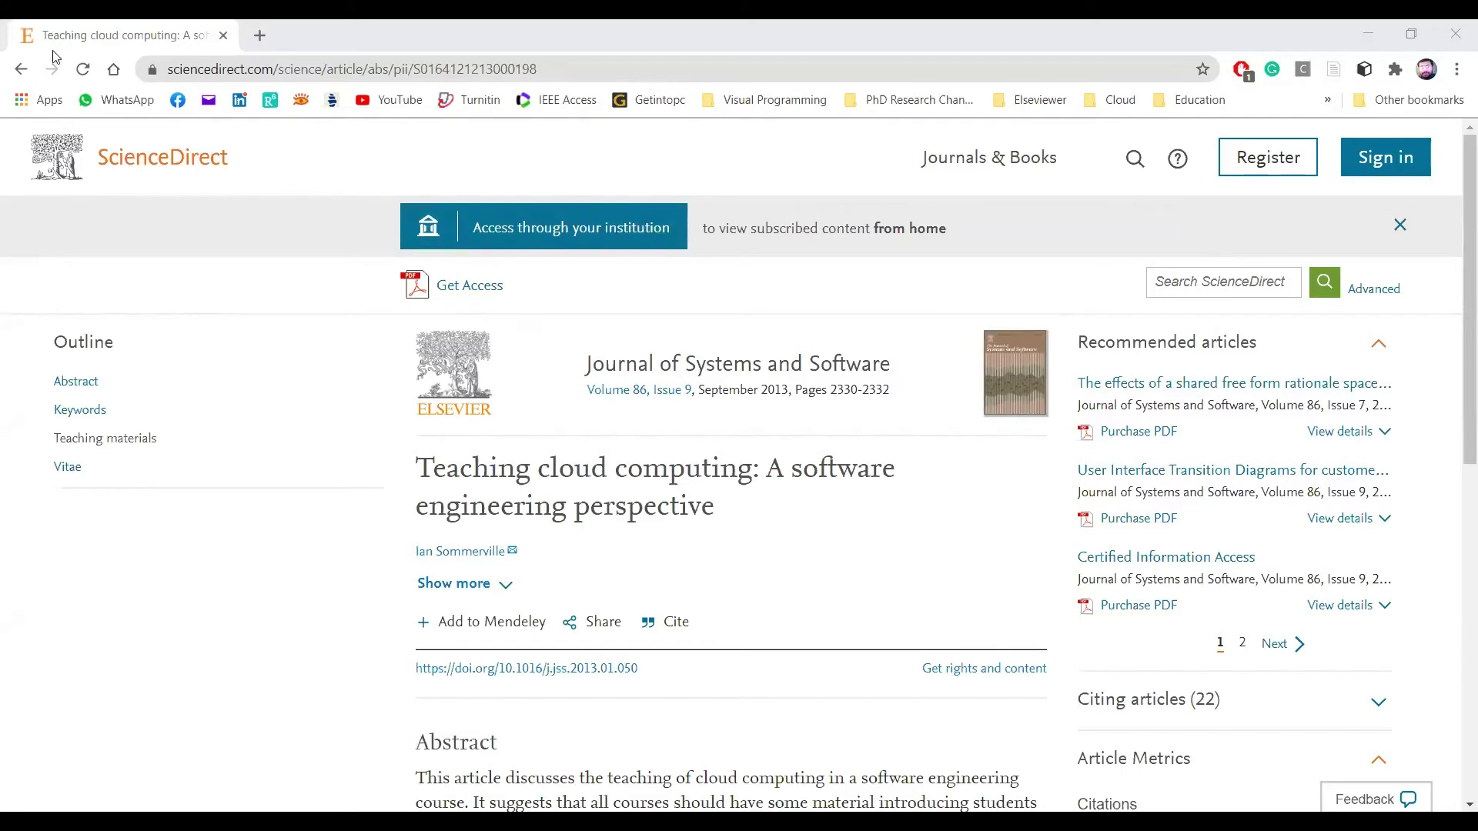
left_click(22, 70)
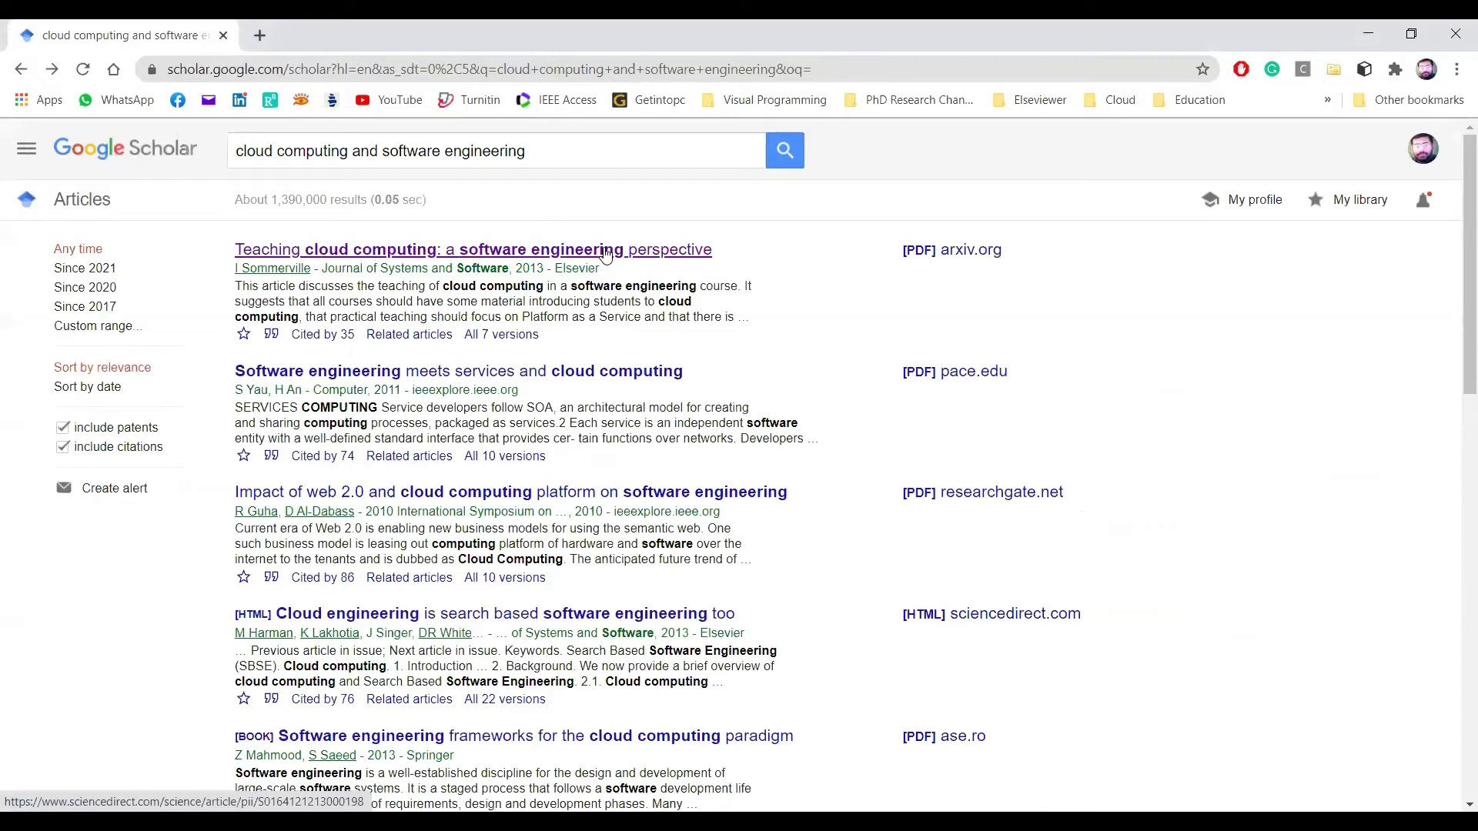
- Open "Software engineering meets services and cloud computing" on IEEE Xplore and save it to My Library in Zotero
left_click(598, 372)
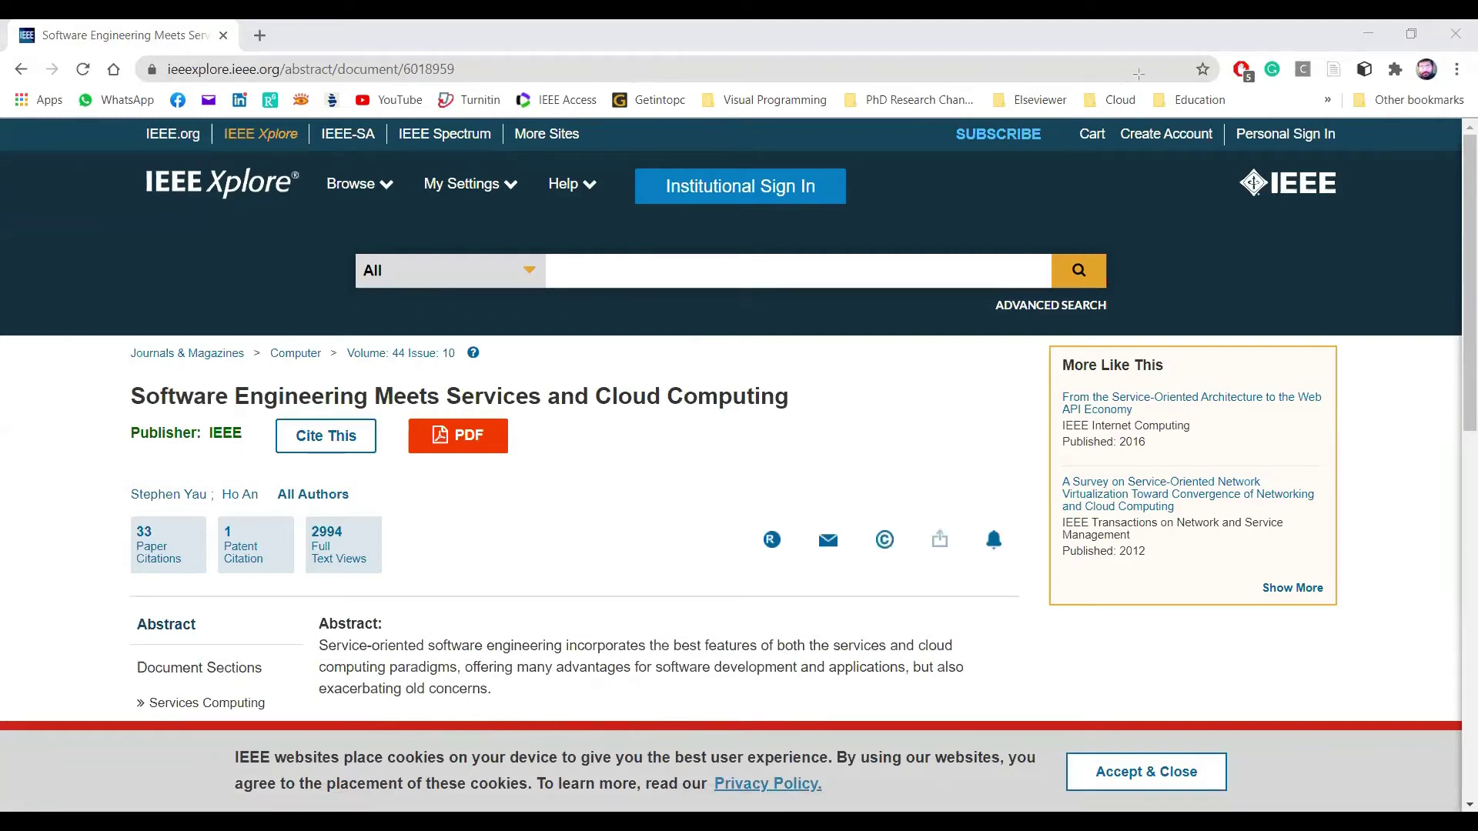
left_click_drag(1317, 54, 1348, 88)
left_click(1336, 71)
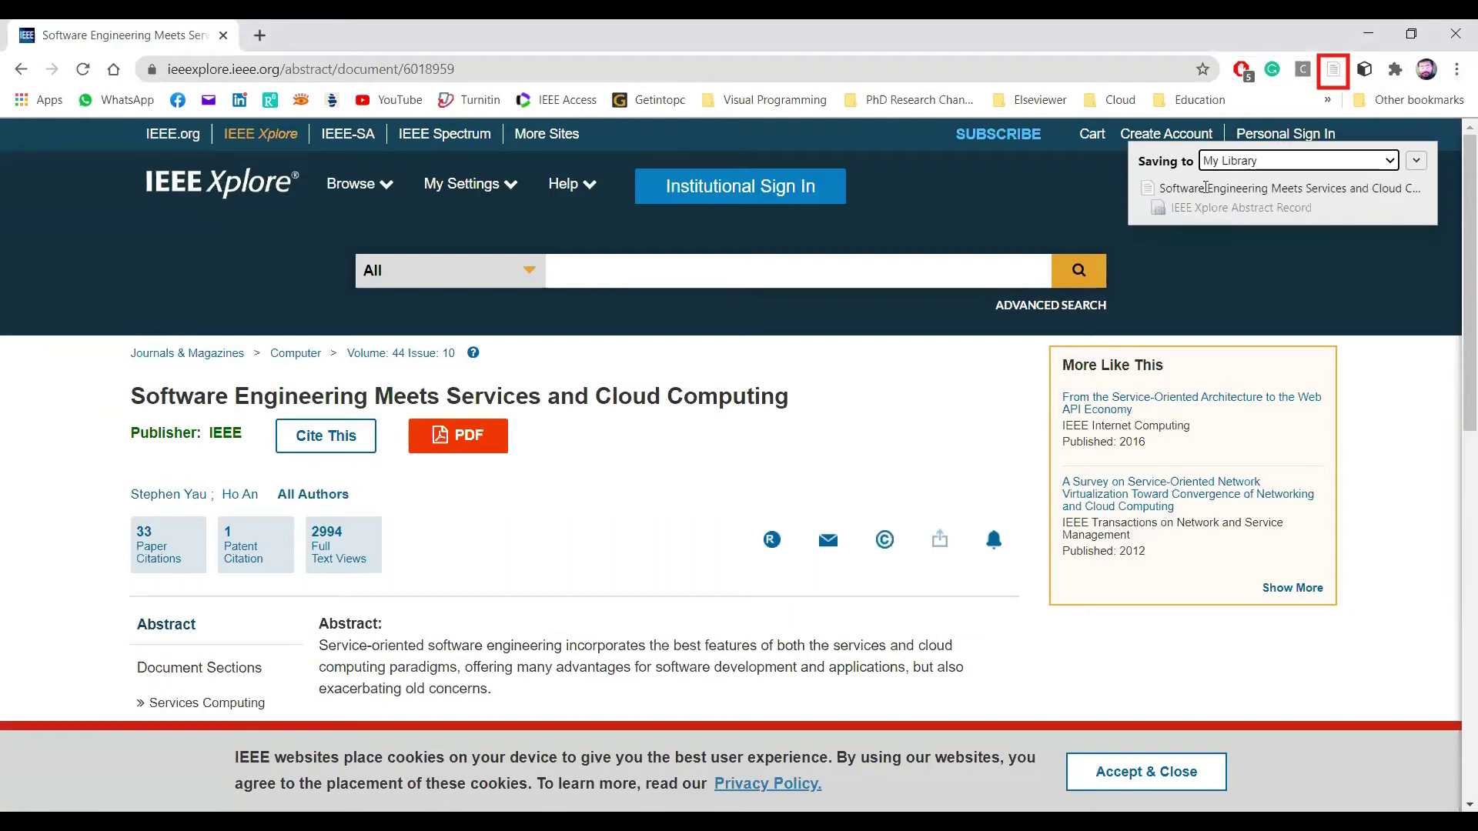
- Copy the article's title from the Zotero saving notice
left_click(1206, 187)
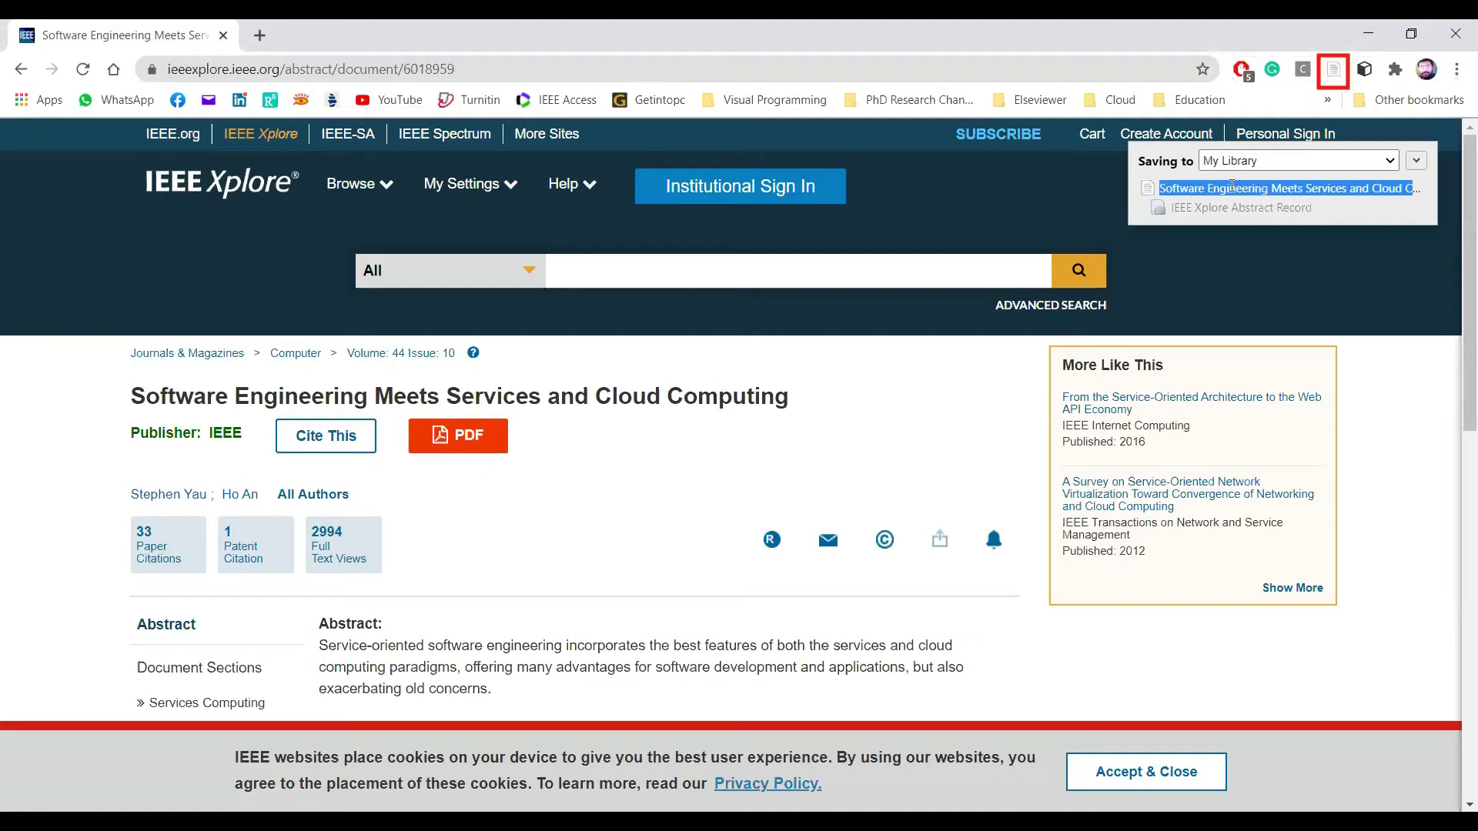
right_click(1234, 187)
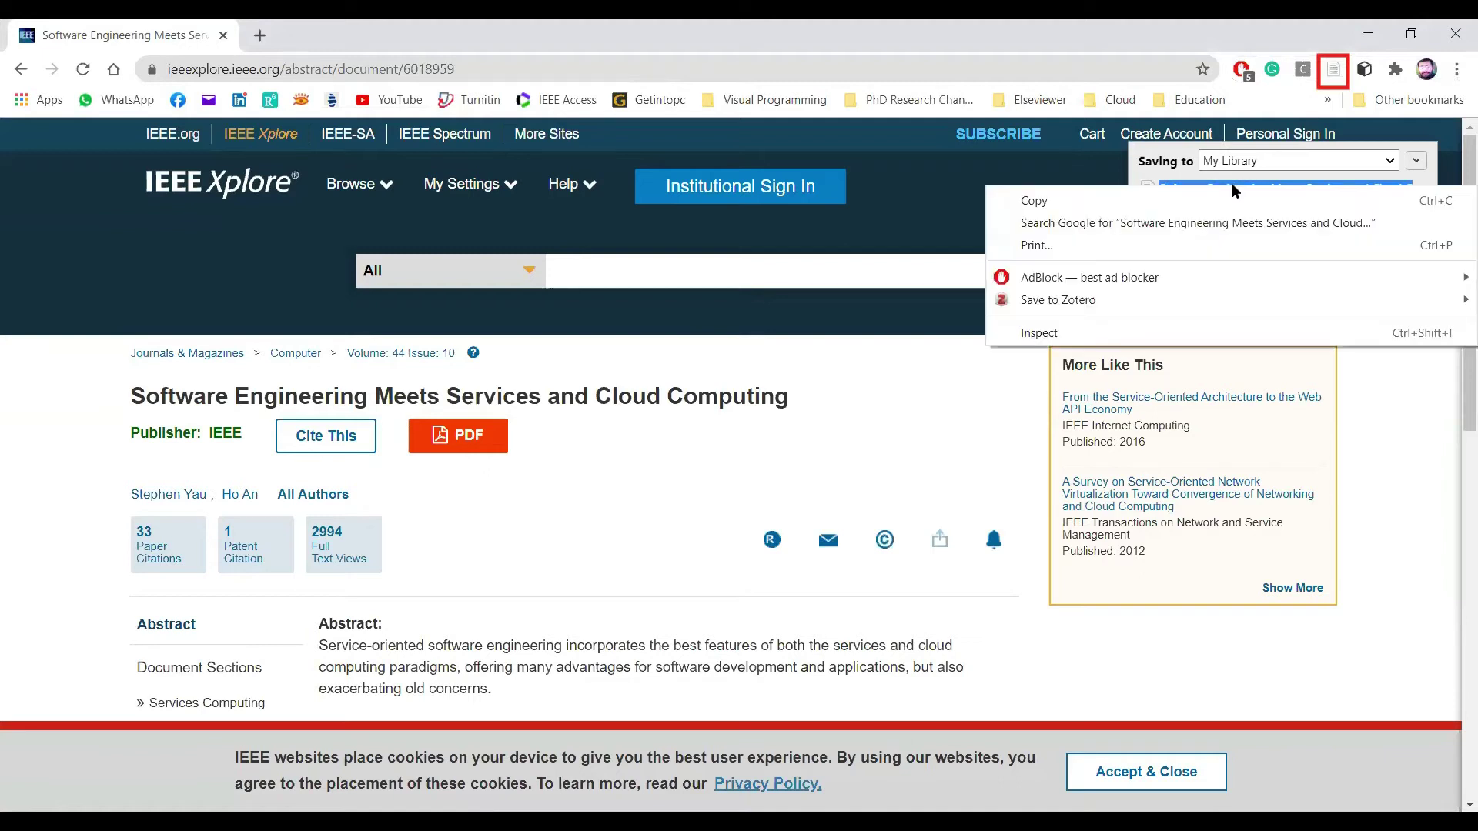
left_click(1178, 200)
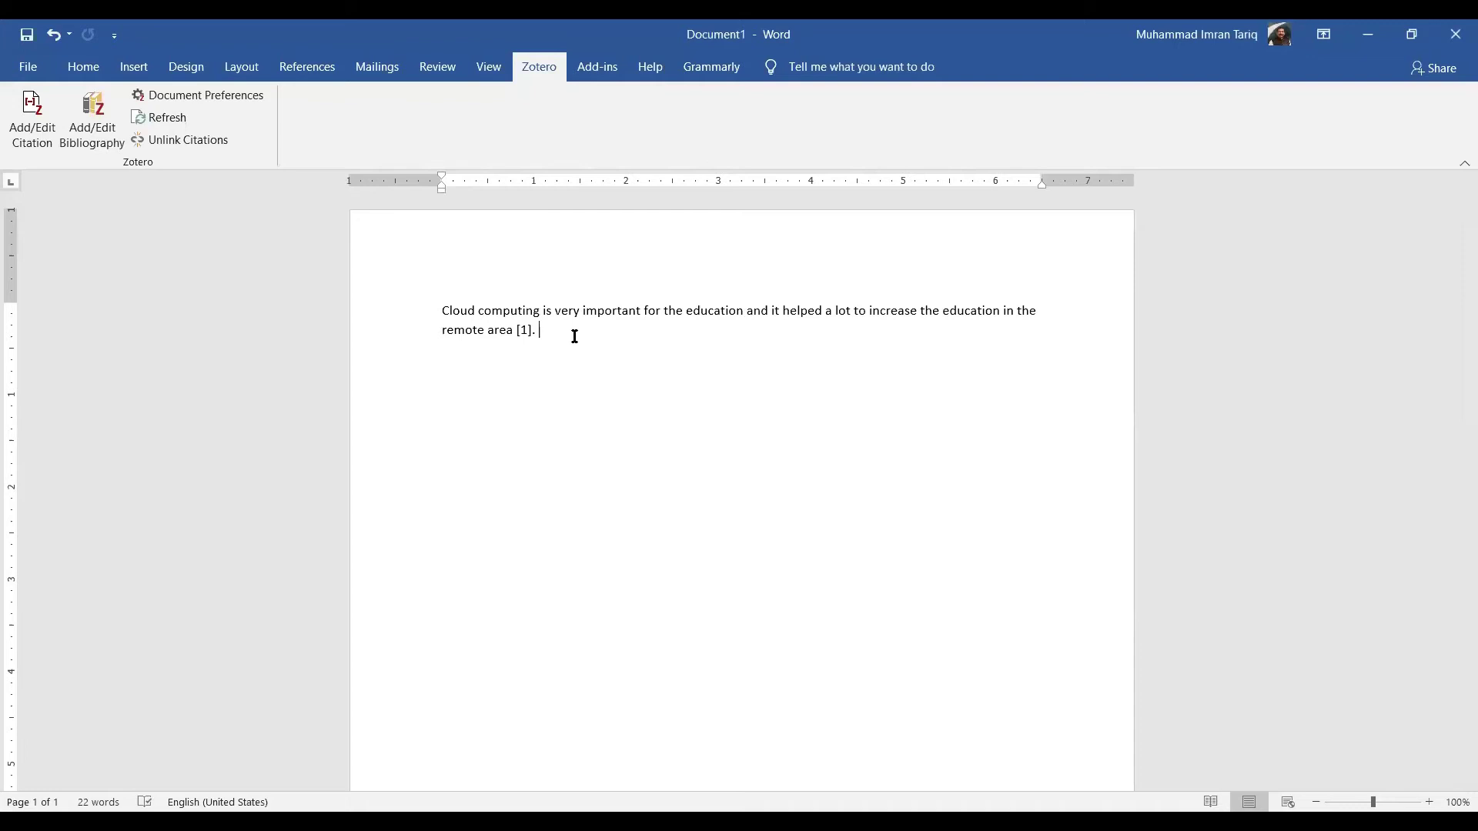
- In Word, add "Cloud computing is very always used in Educational Institutions" after the first cited sentence
type("Cloud computing is very hel")
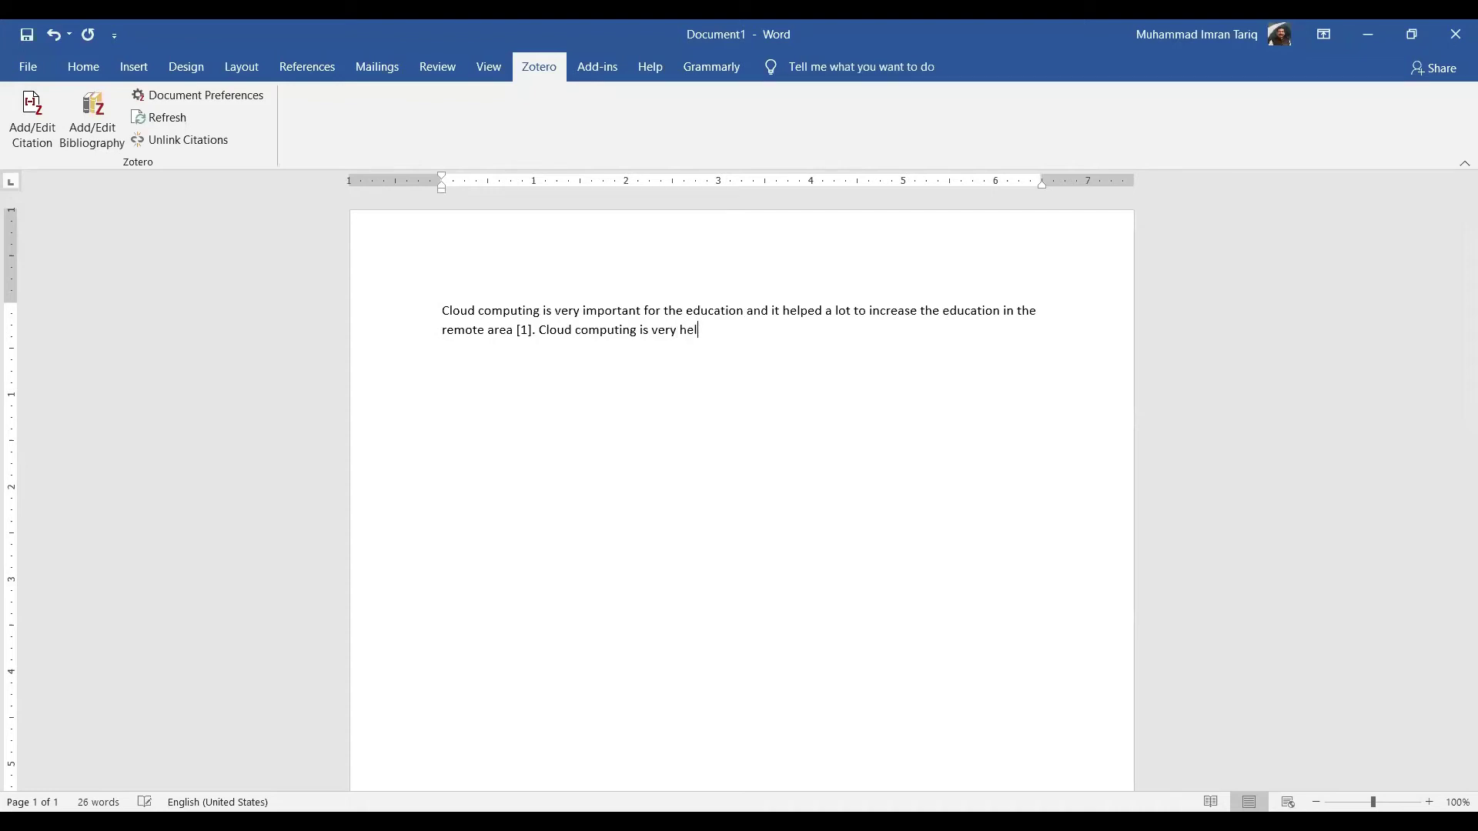
key("BackSpace")
key("BackSpace")
key("BackSpace")
type("always used in Educational Institutions")
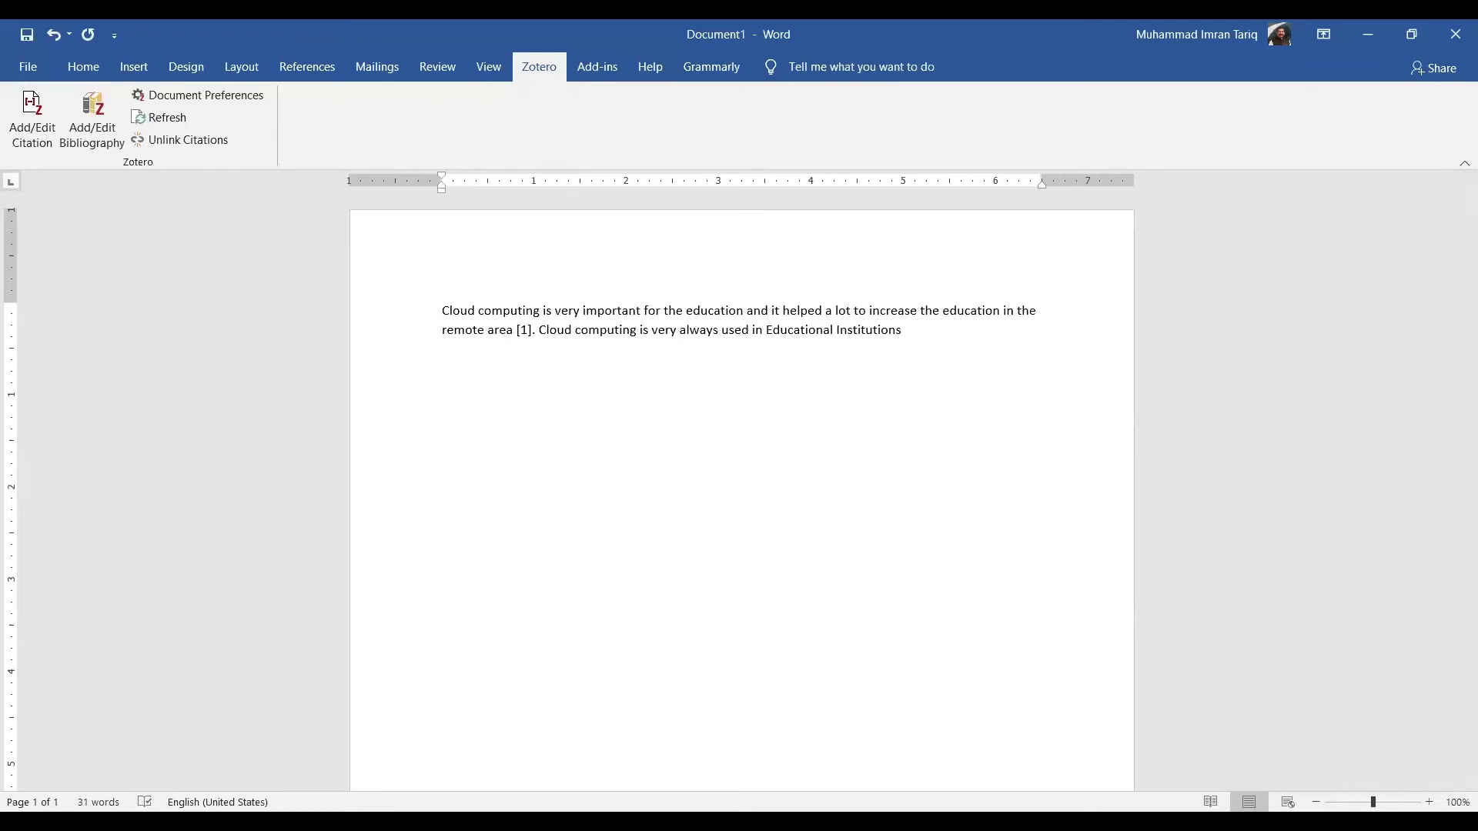
- Insert a Zotero citation after "Educational Institutions" and end that sentence with a period
scroll(739, 416, "up", 12, "ctrl")
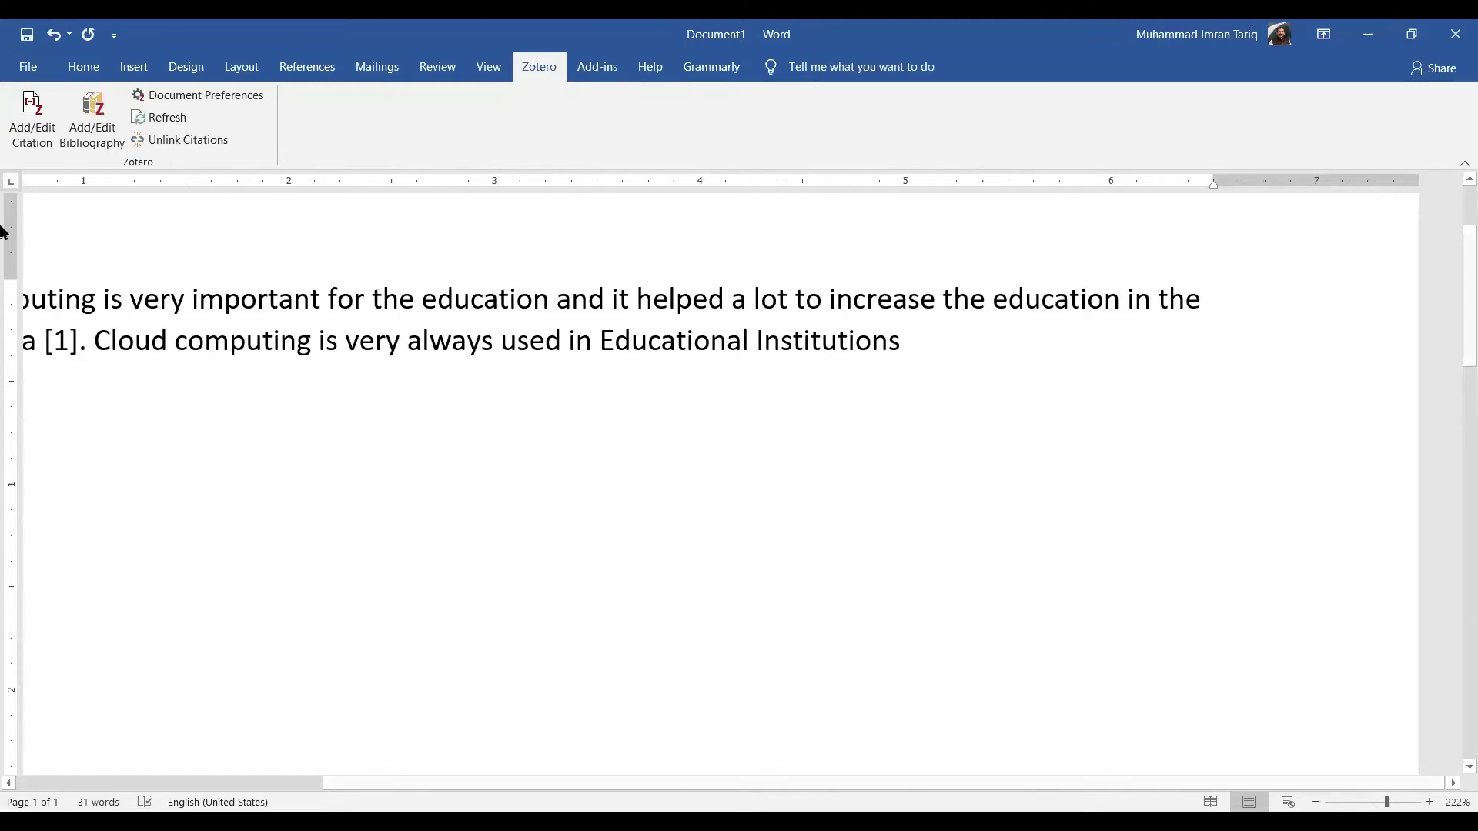
left_click(36, 116)
type(".")
- Switch to Google Scholar and open the ScienceDirect article "Cloud engineering is search based software engineering too"
key("alt+Tab")
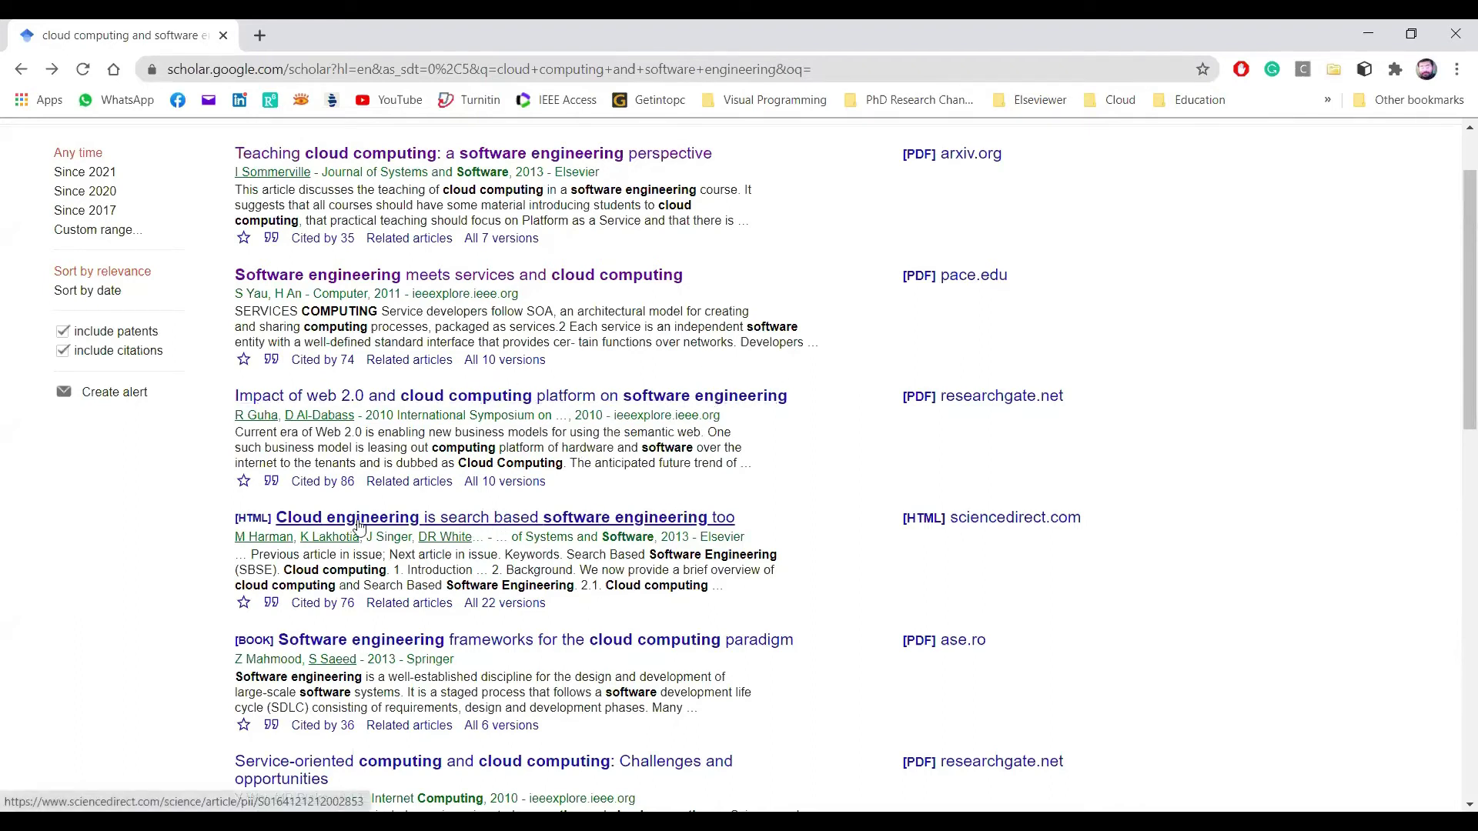
left_click(709, 523)
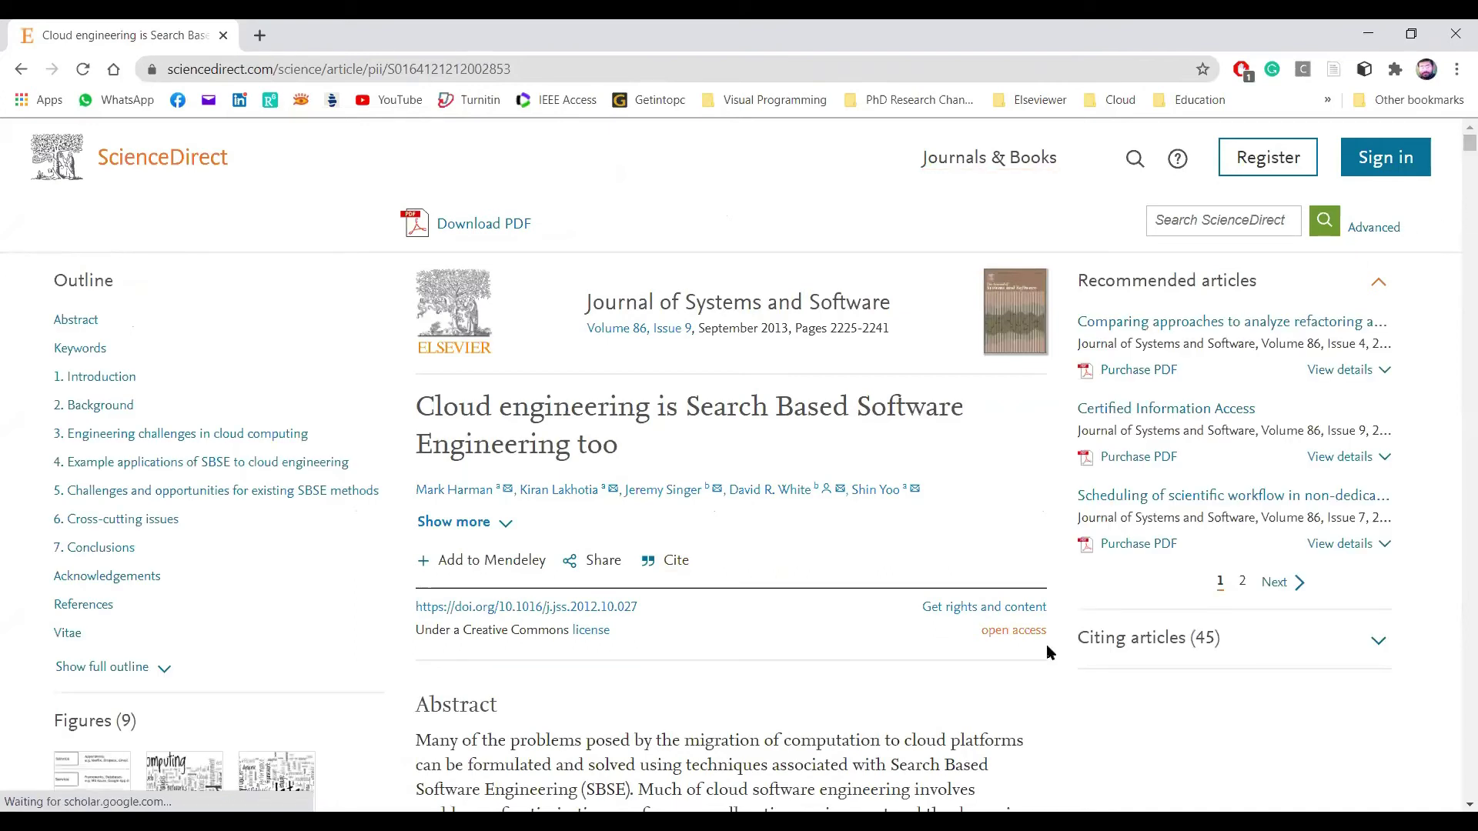
left_click(851, 61)
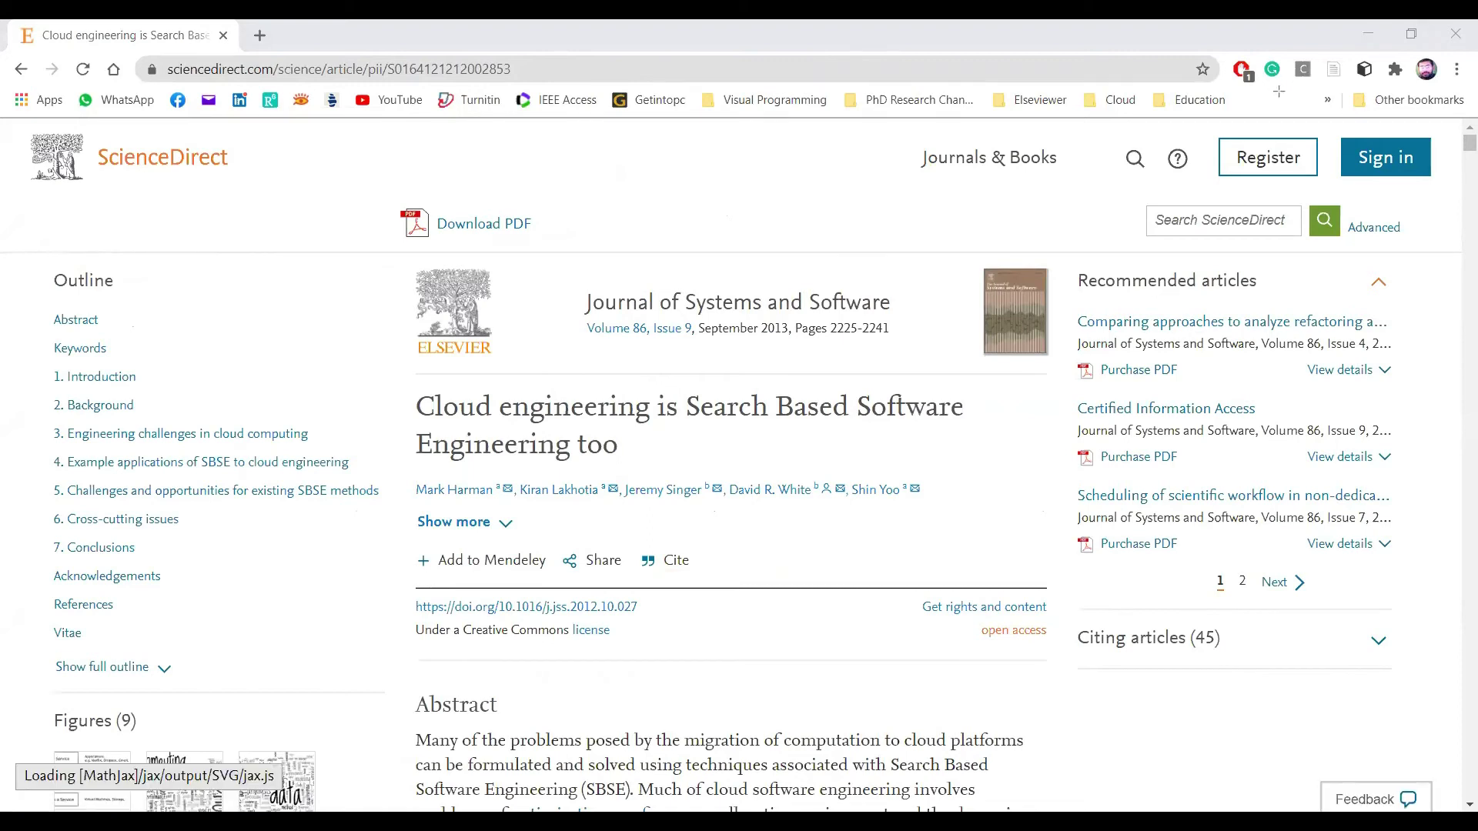
- Return to the Google Scholar results, open "Integration of e-learning and cloud computing platform through software engineering", close the pop-up, and check its Zotero save option
left_click_drag(1318, 53, 1351, 89)
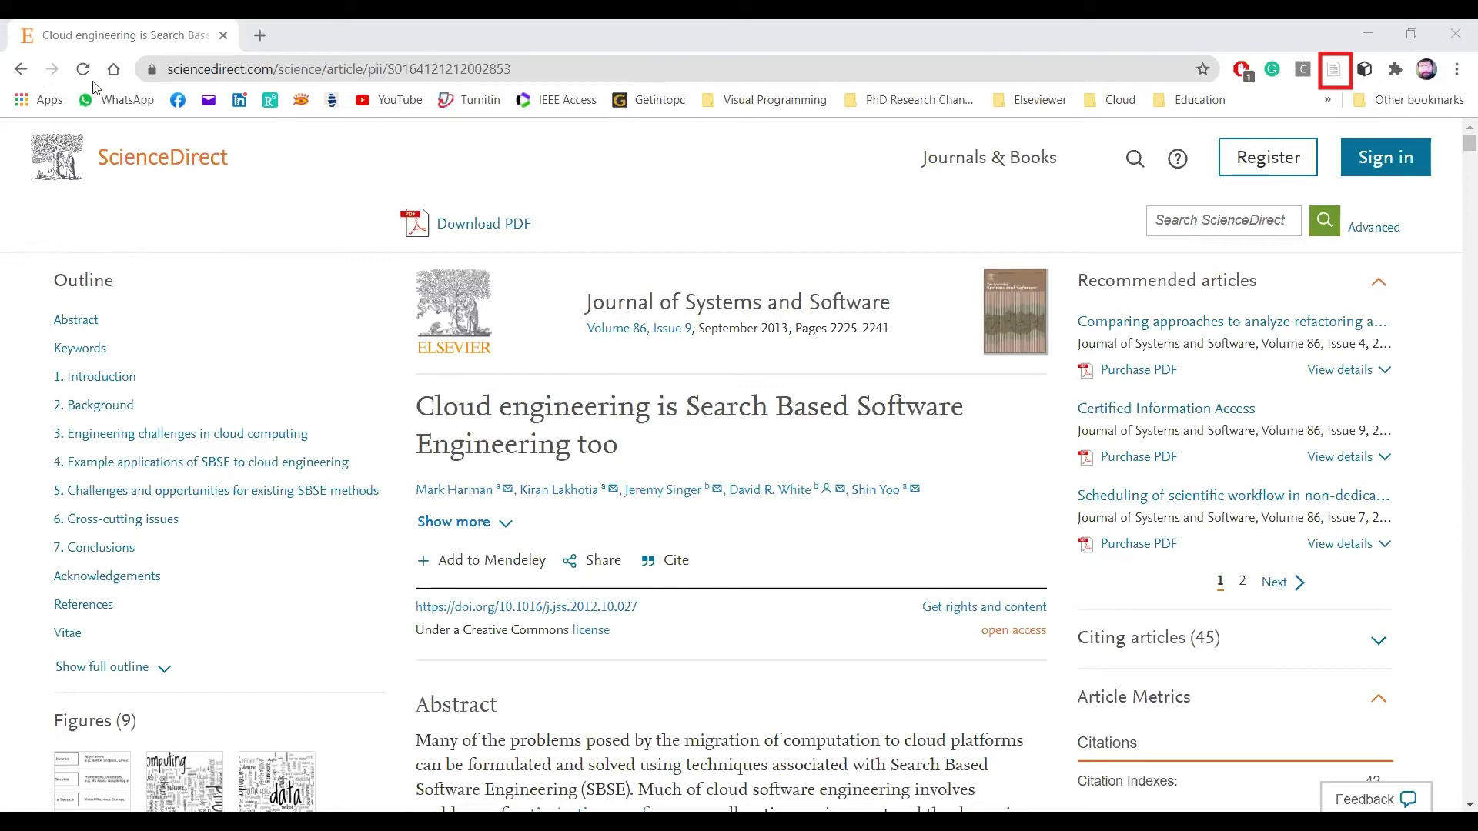
left_click(21, 71)
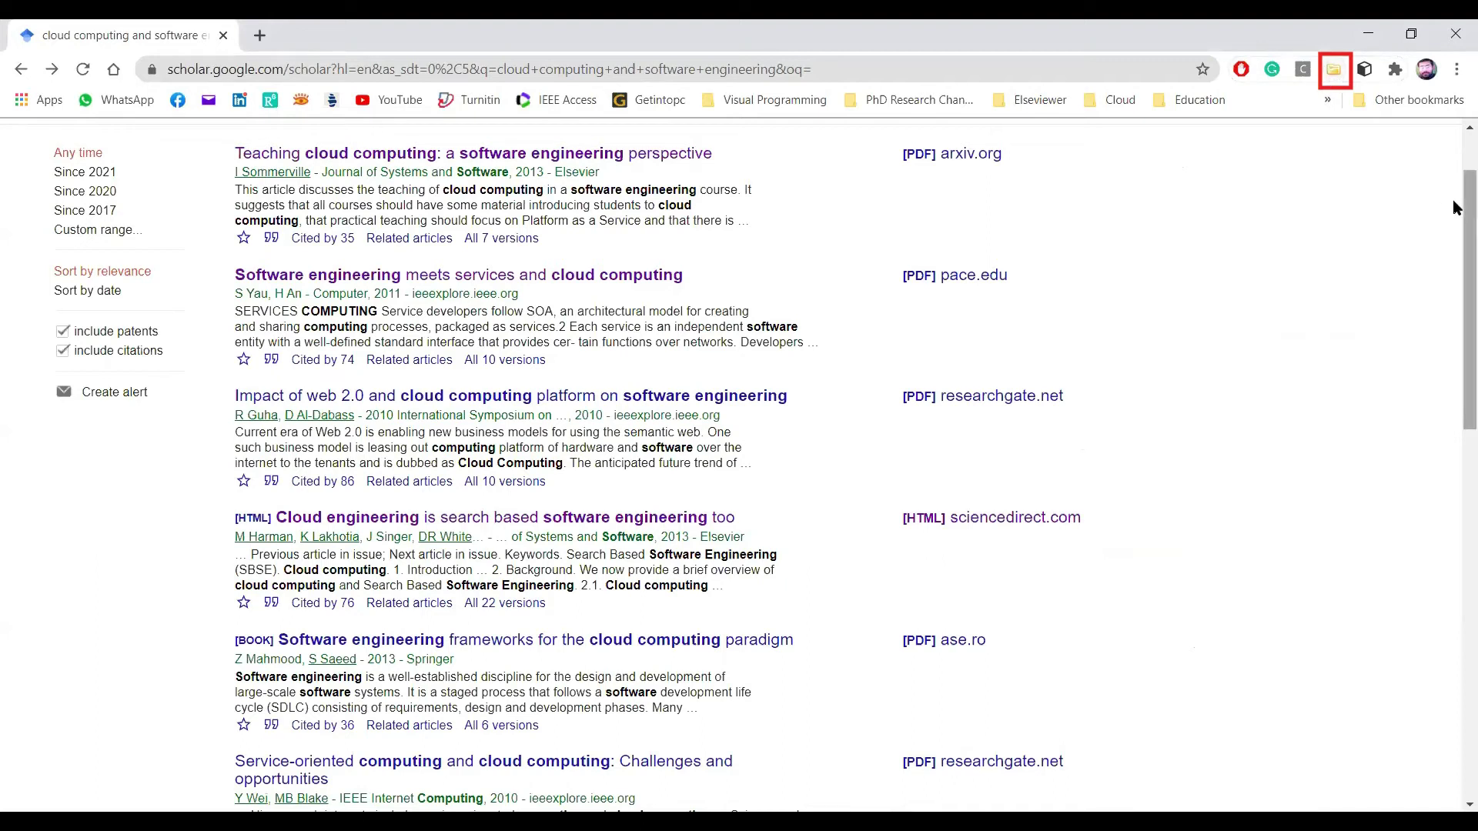
scroll(1453, 212, "down", 1)
scroll(1453, 233, "down", 1)
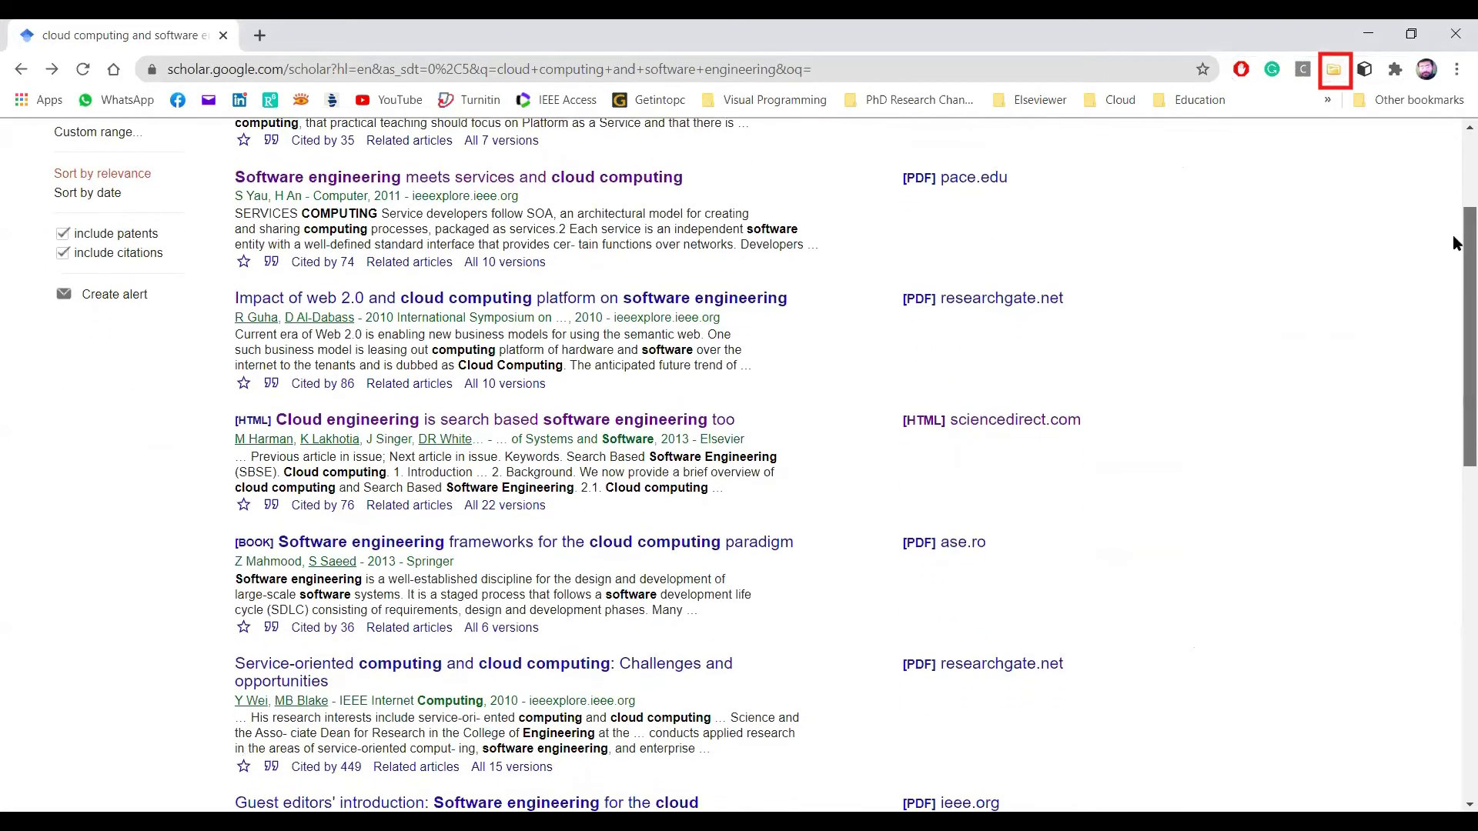
scroll(1452, 249, "down", 1)
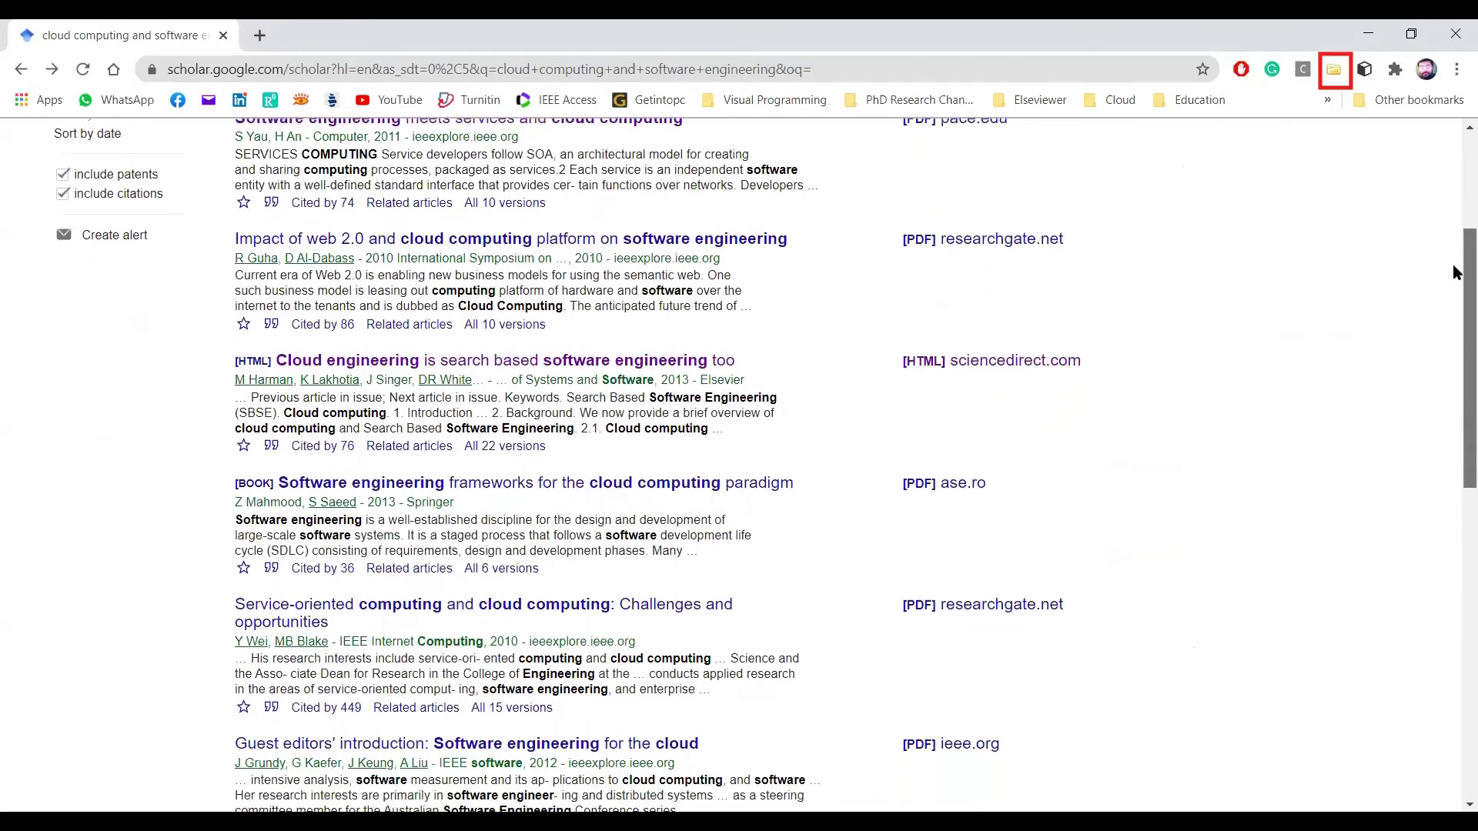
scroll(1452, 275, "down", 1)
left_click_drag(1453, 284, 1453, 421)
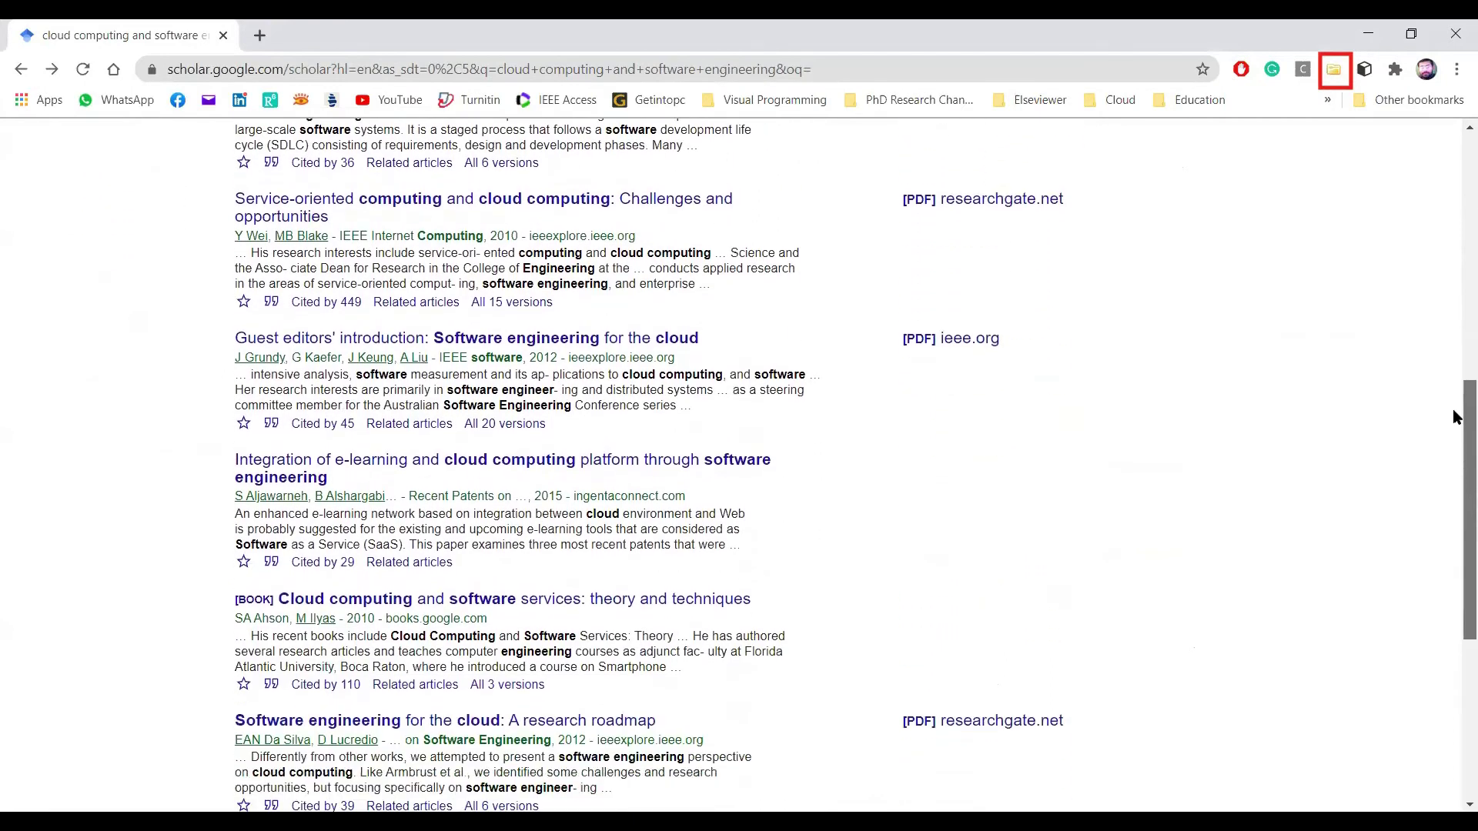
left_click(622, 460)
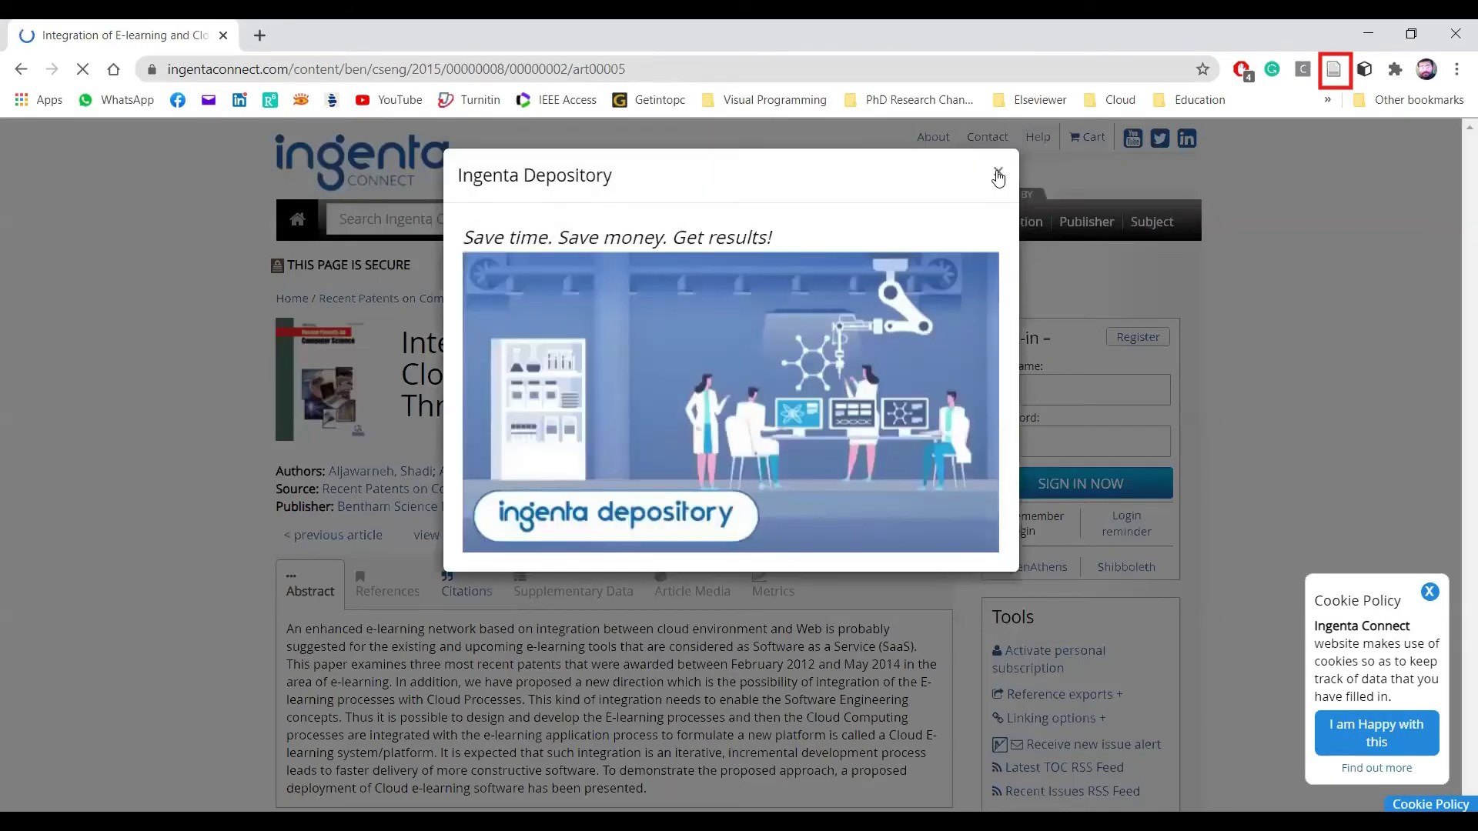
left_click(998, 171)
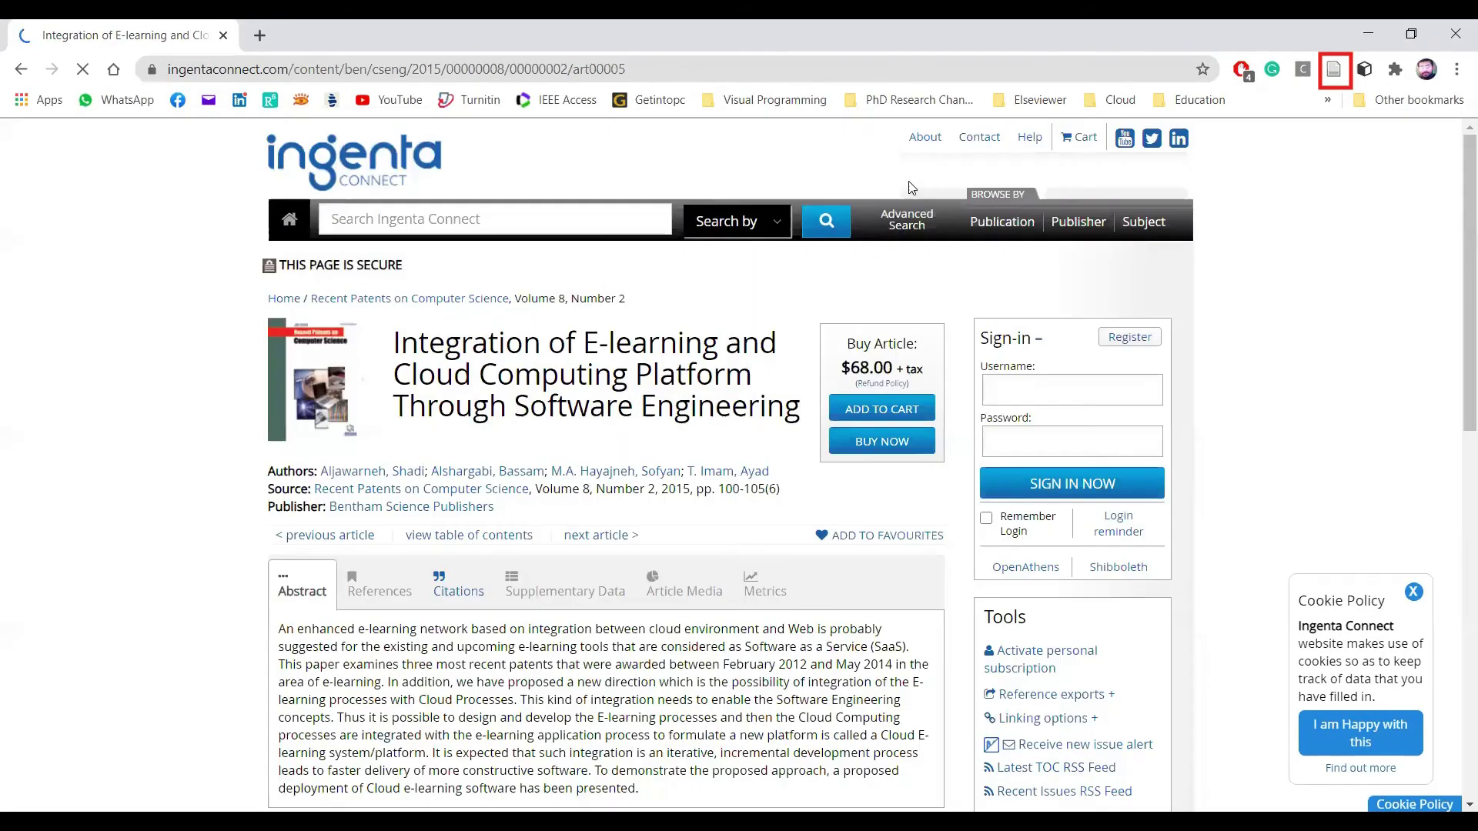
left_click(1332, 72)
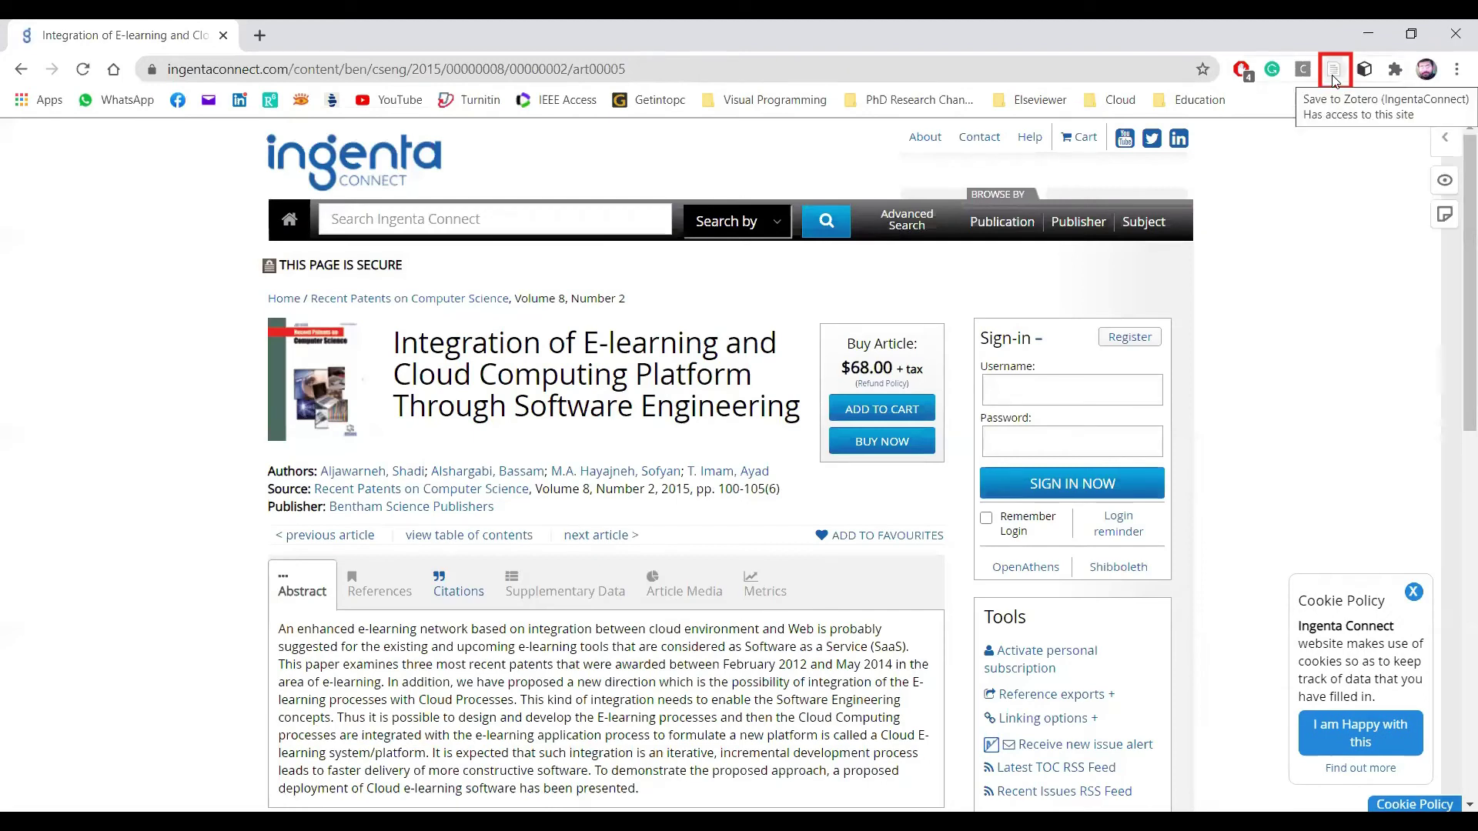
- Return to the search results and open "Combining model-driven engineering and cloud computing" from results page 2
left_click(23, 75)
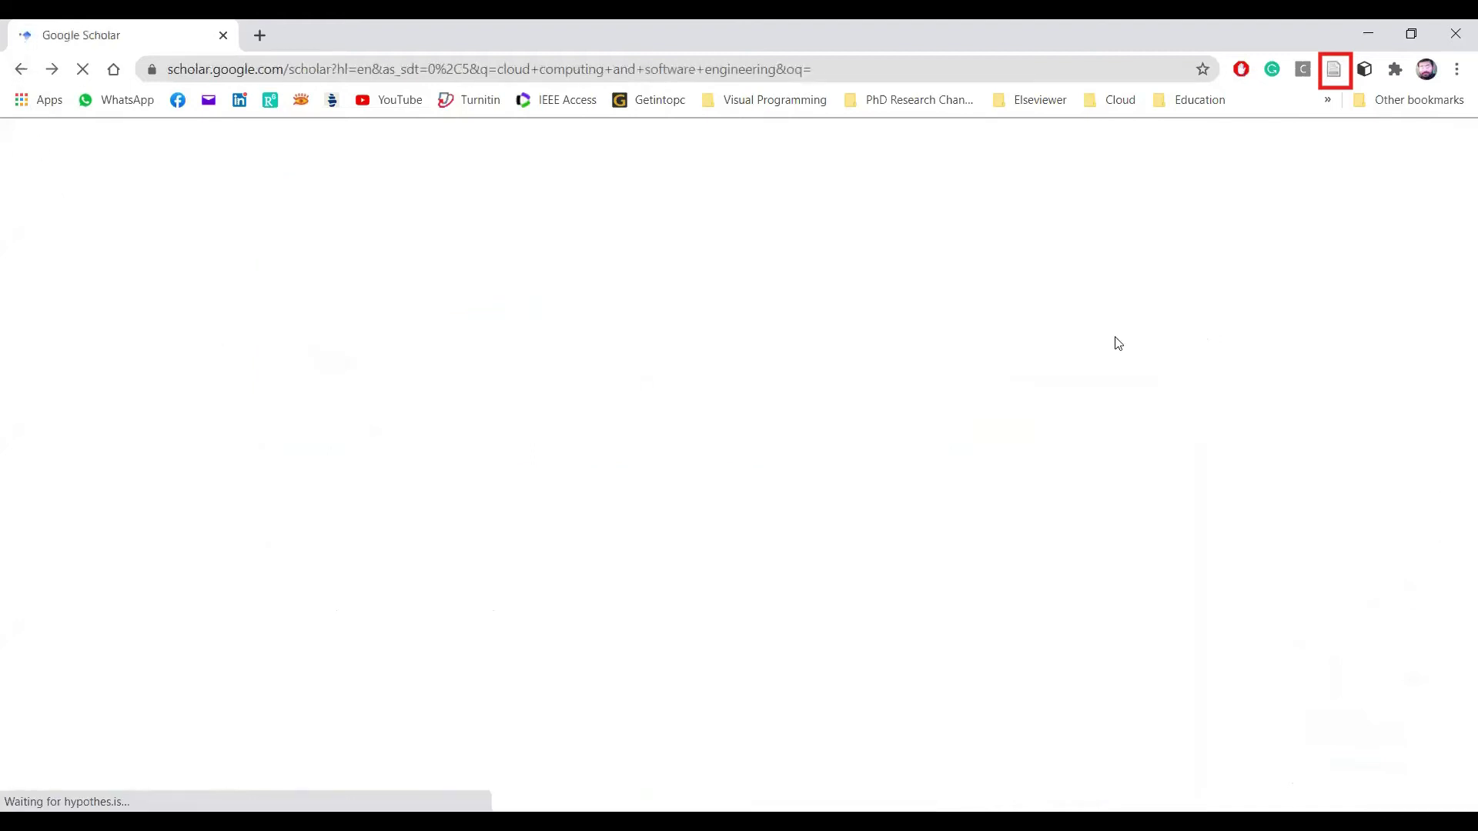
scroll(916, 459, "down", 4)
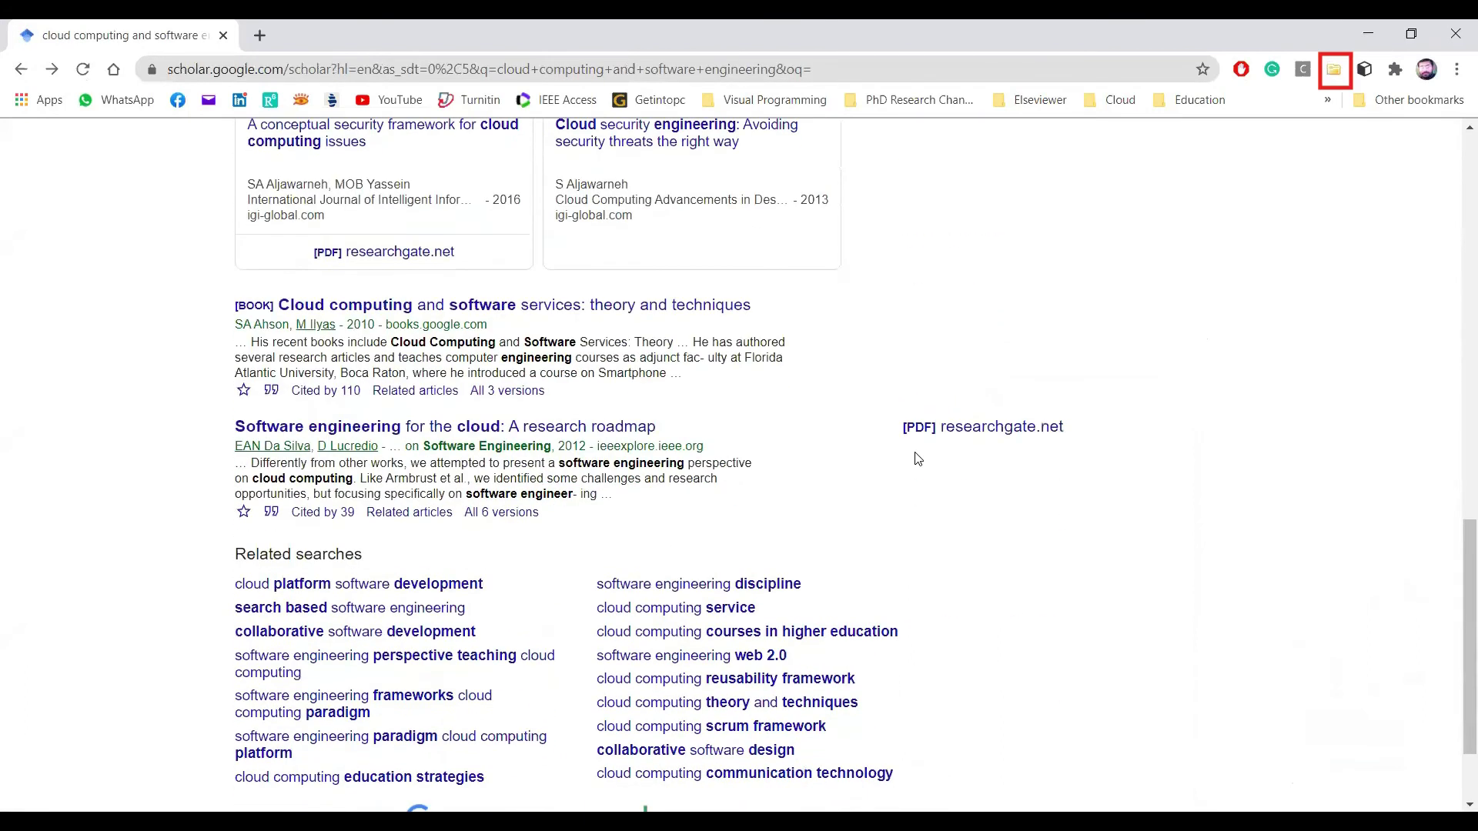
scroll(916, 554, "down", 2)
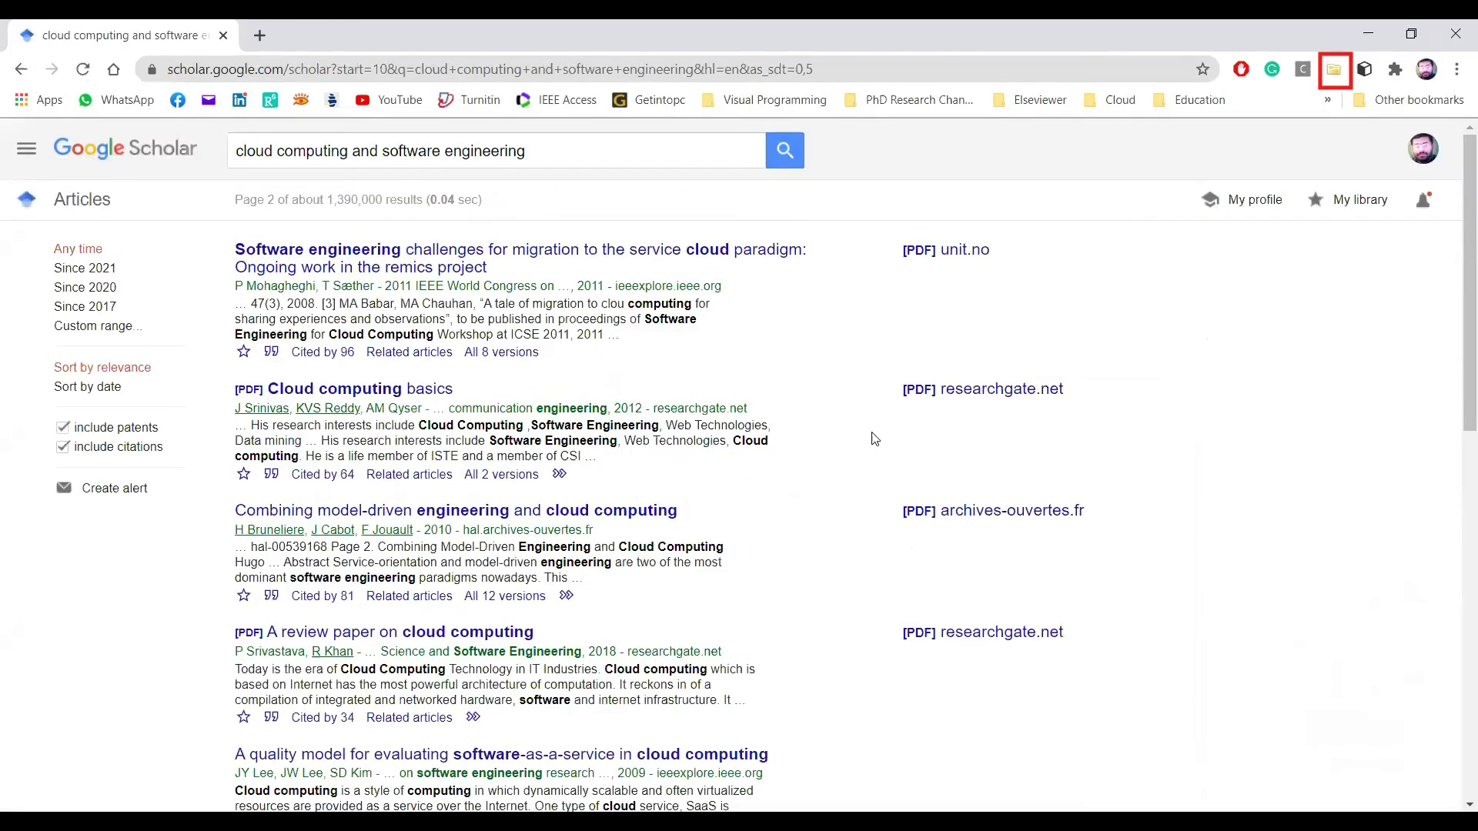
scroll(874, 439, "down", 2)
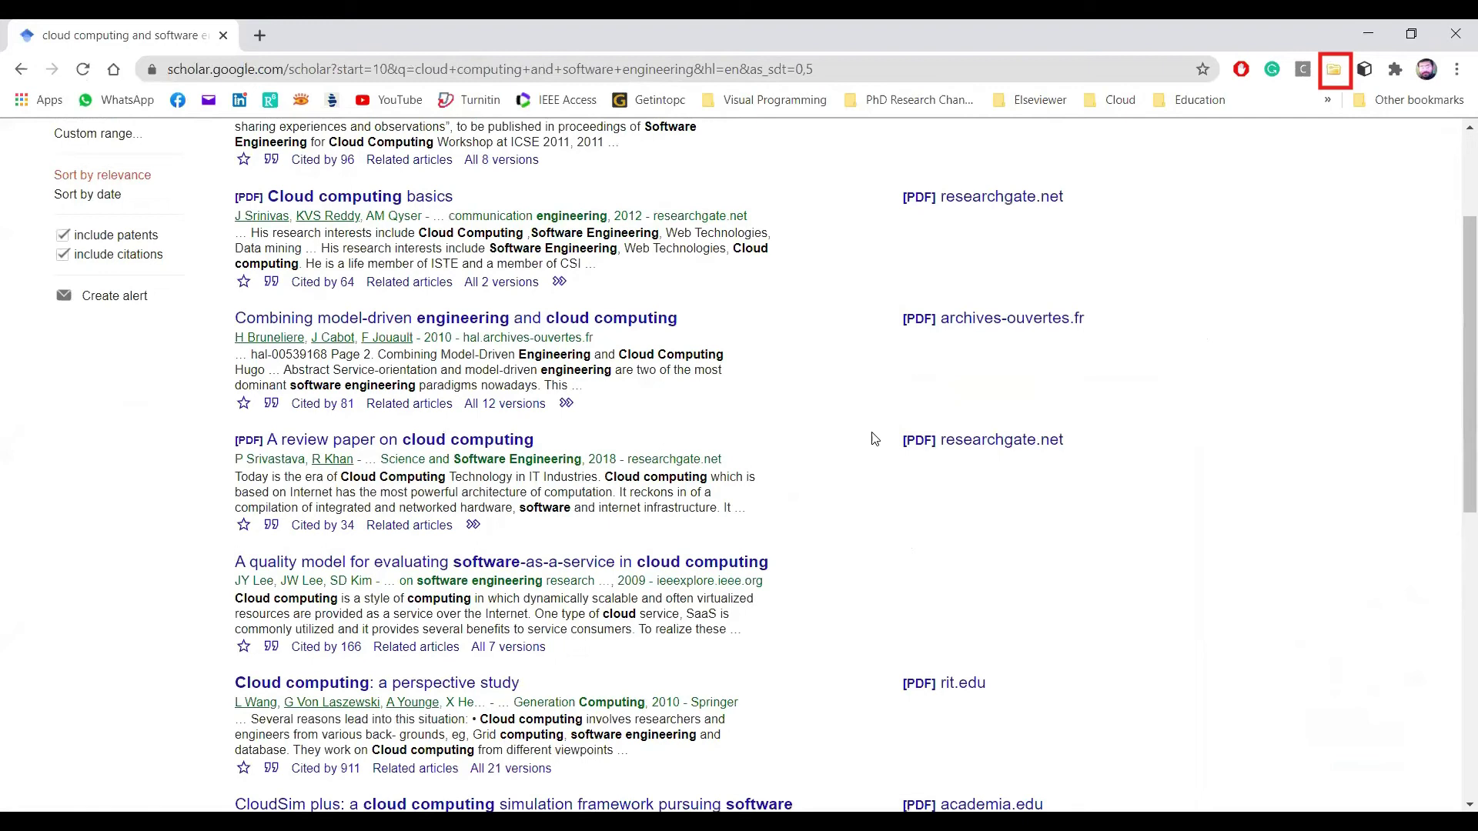
left_click(560, 327)
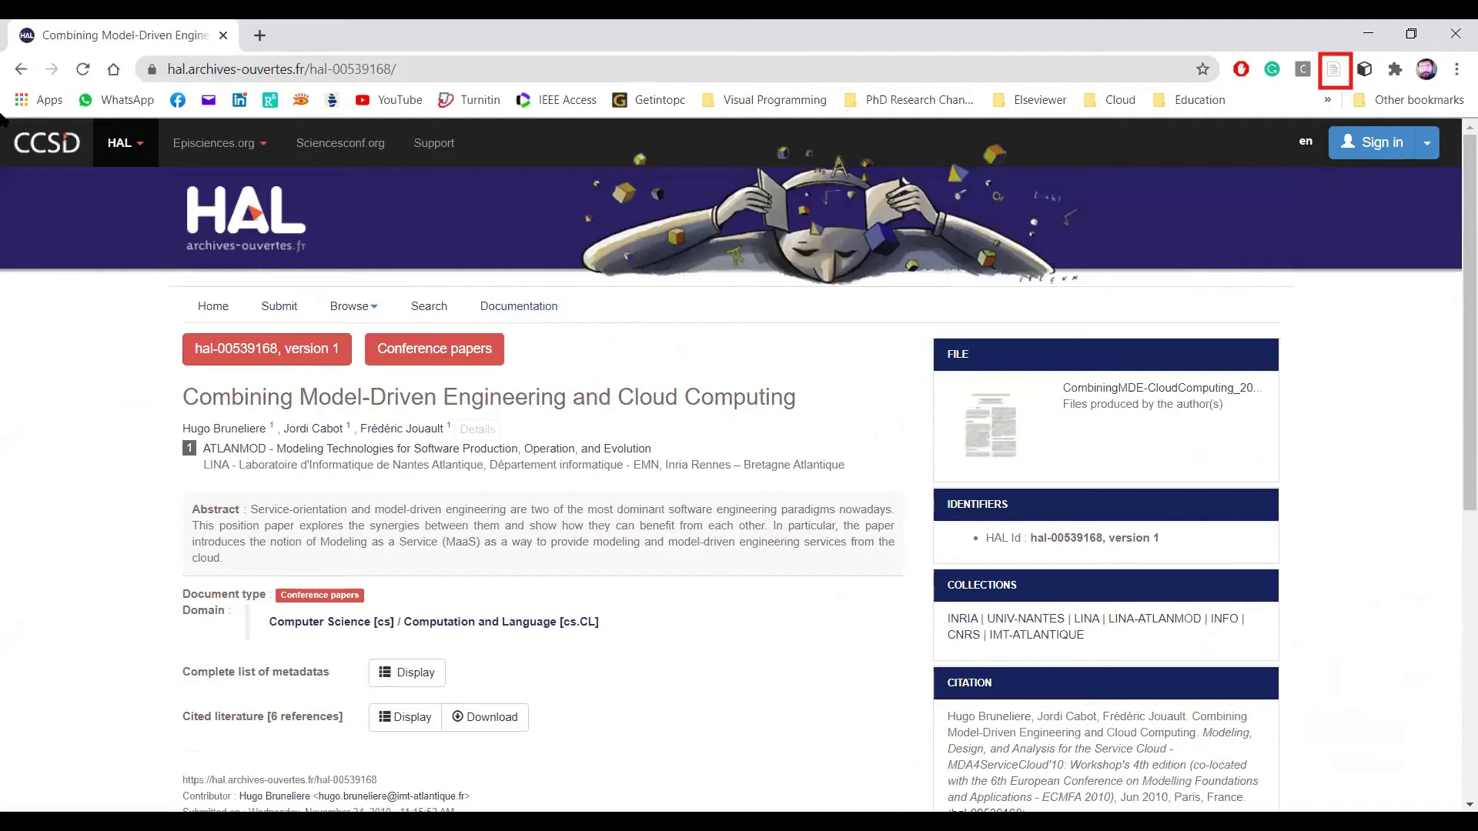
- Return to the search results and open the PDF "Cloud computing: types, architecture, applications, concerns, virtualization and role of it governance in cloud" from page 3
left_click(21, 69)
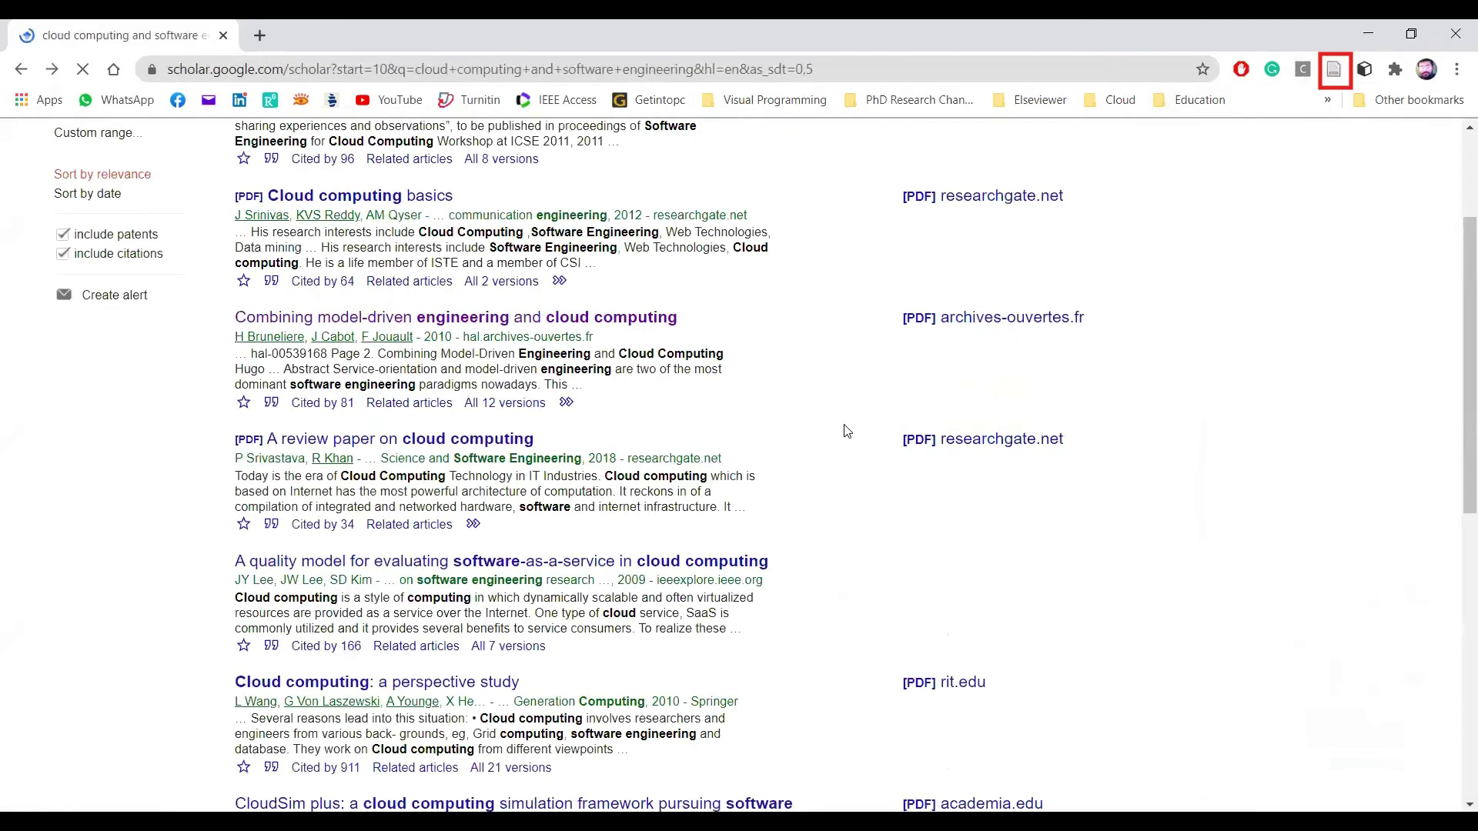
scroll(846, 431, "down", 5)
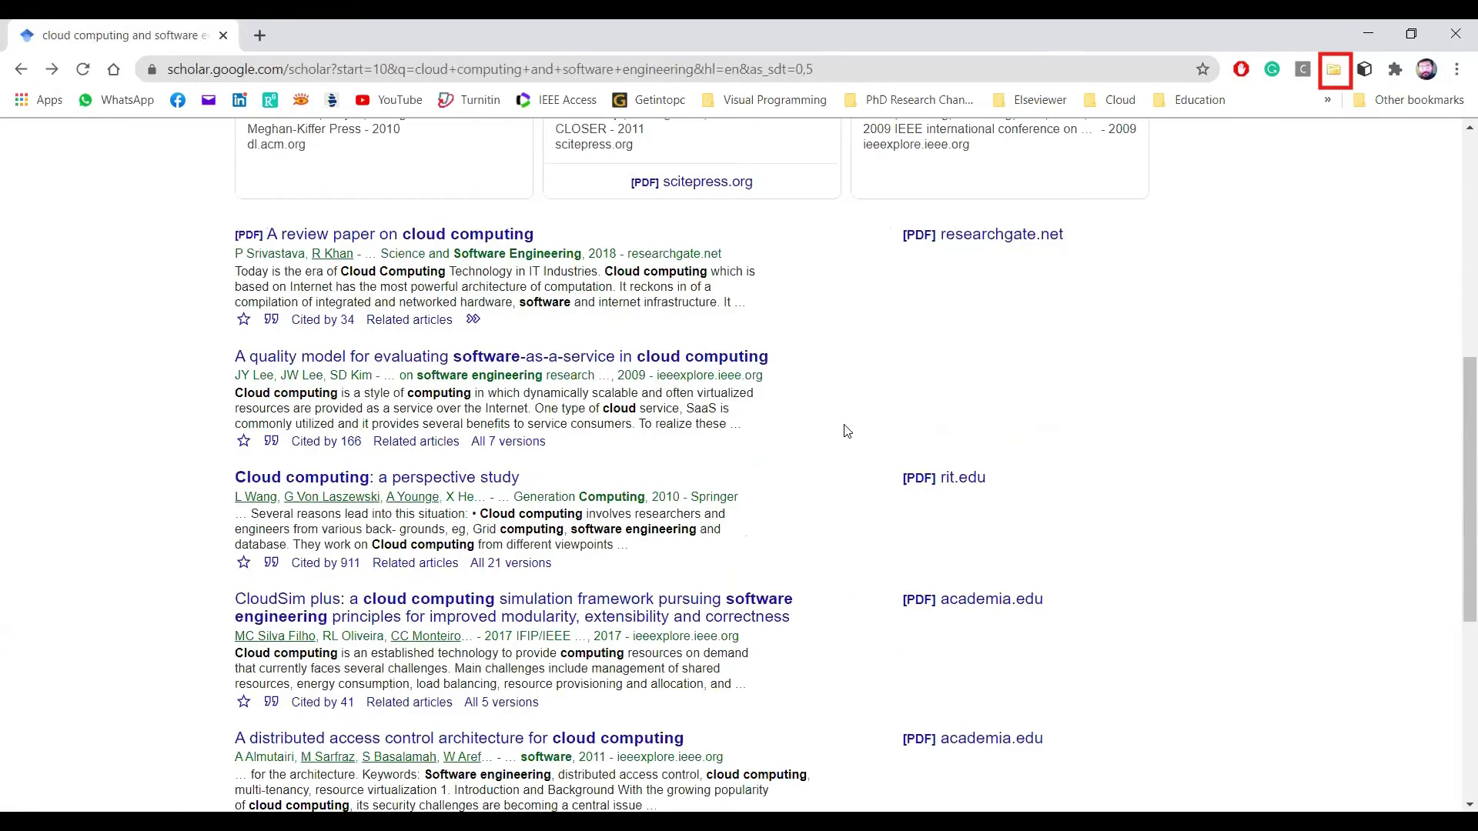
scroll(847, 431, "down", 6)
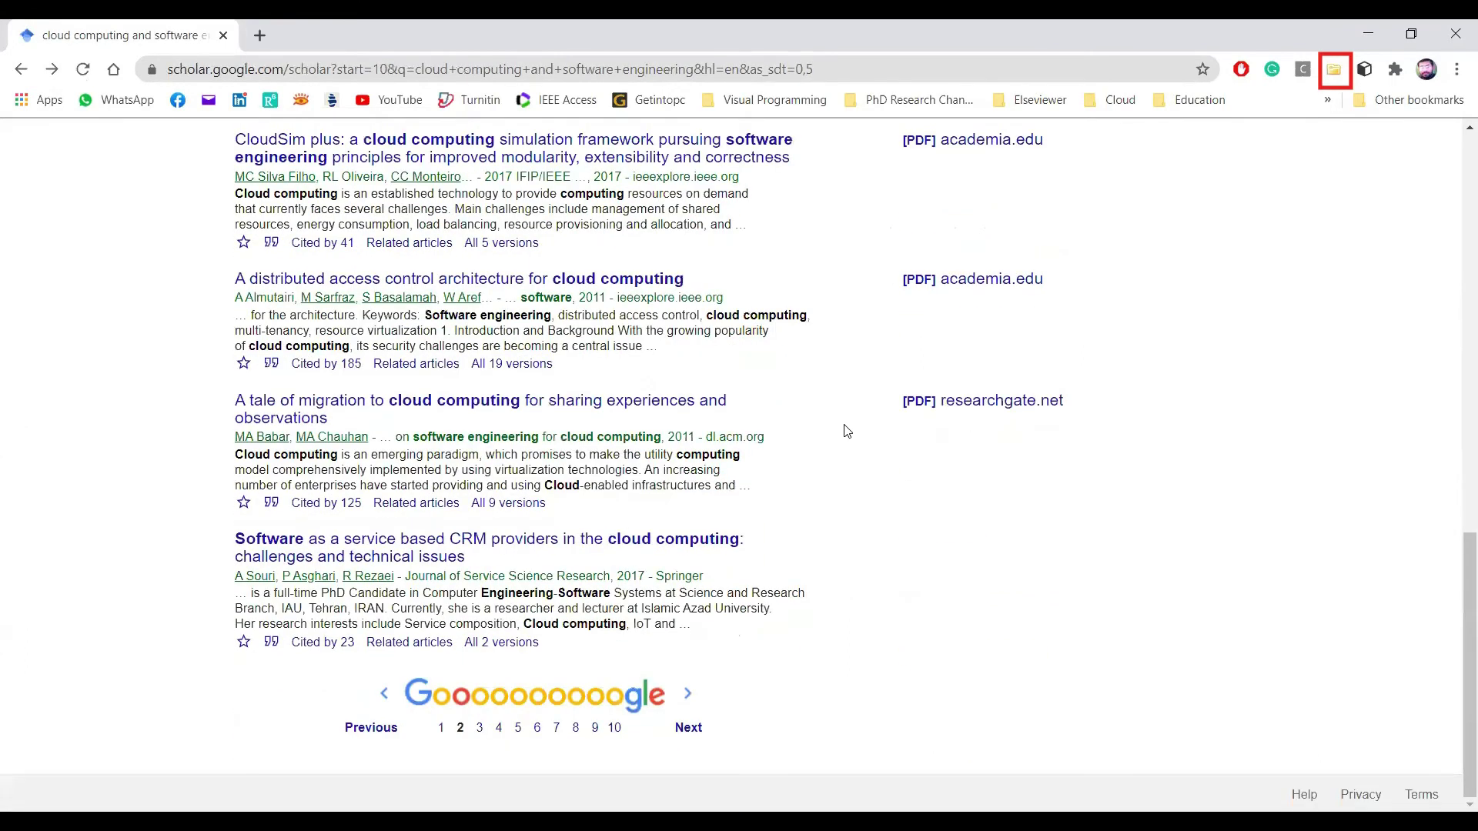
left_click(682, 662)
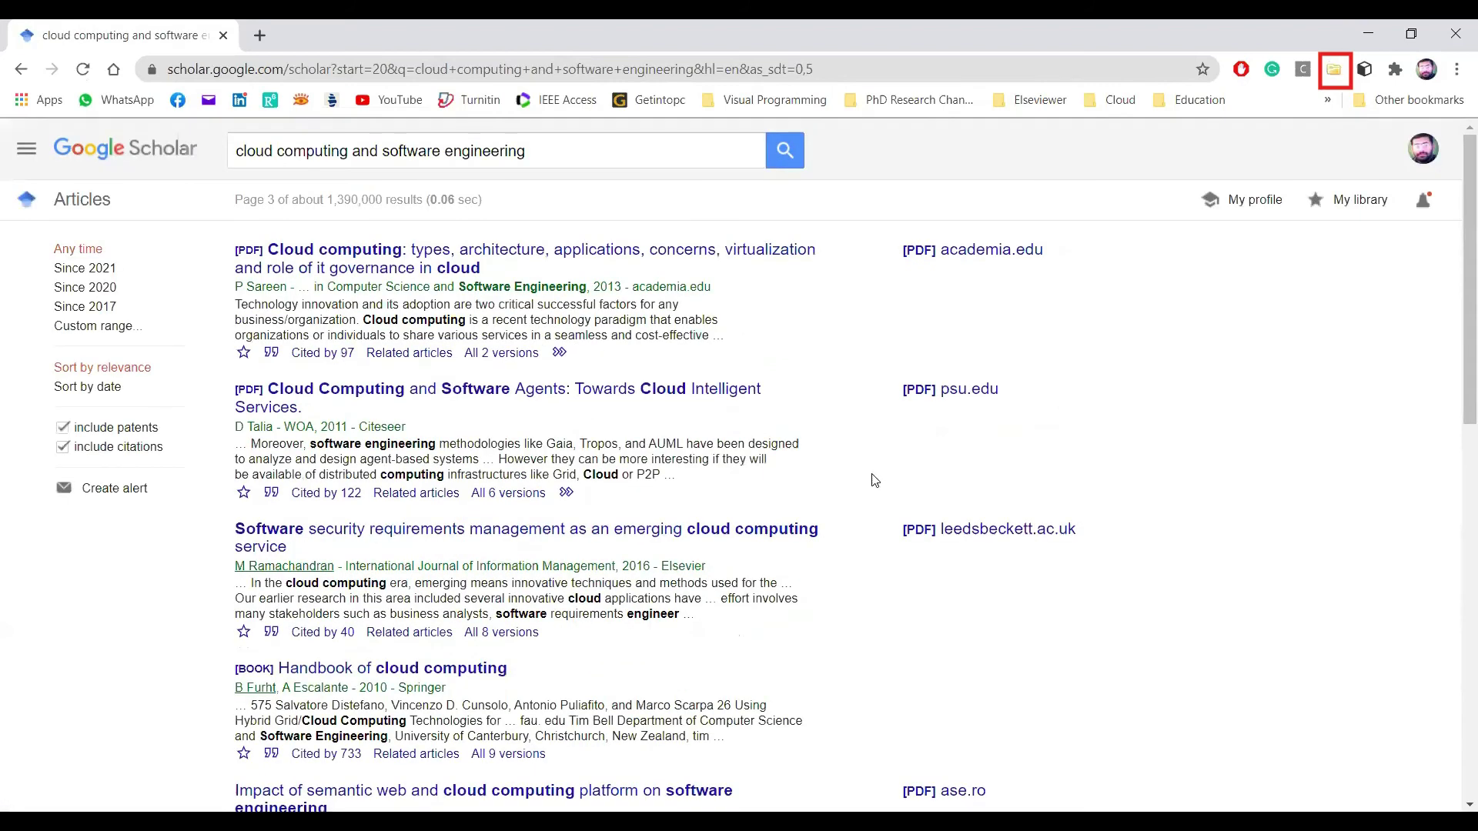
left_click(578, 254)
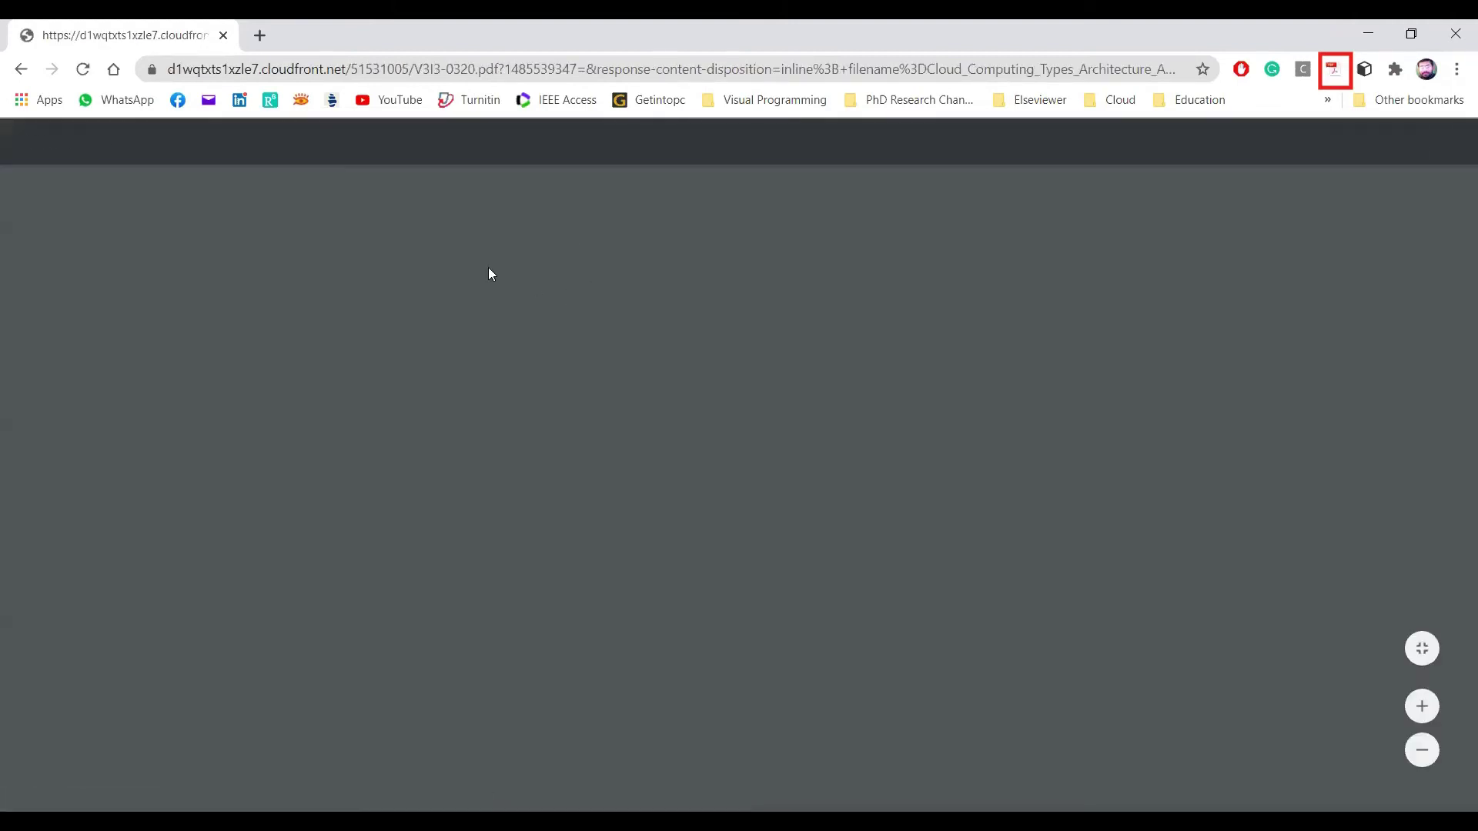
- Return to results page 3 and view "Cloud Computing and Software Agents" and the CNKI article "Cloud computing: architecture and key technologies"
left_click(22, 69)
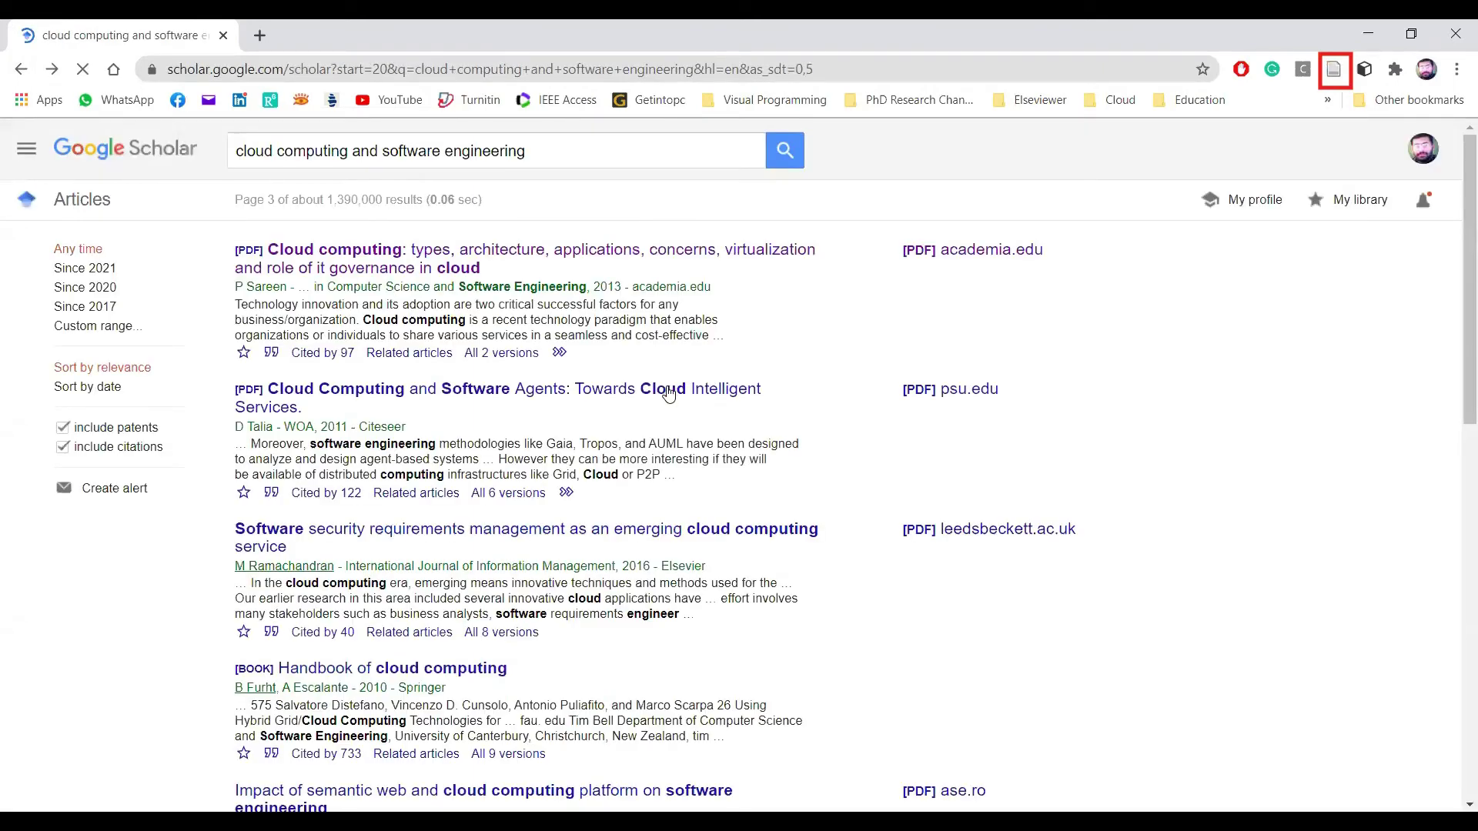
left_click(668, 395)
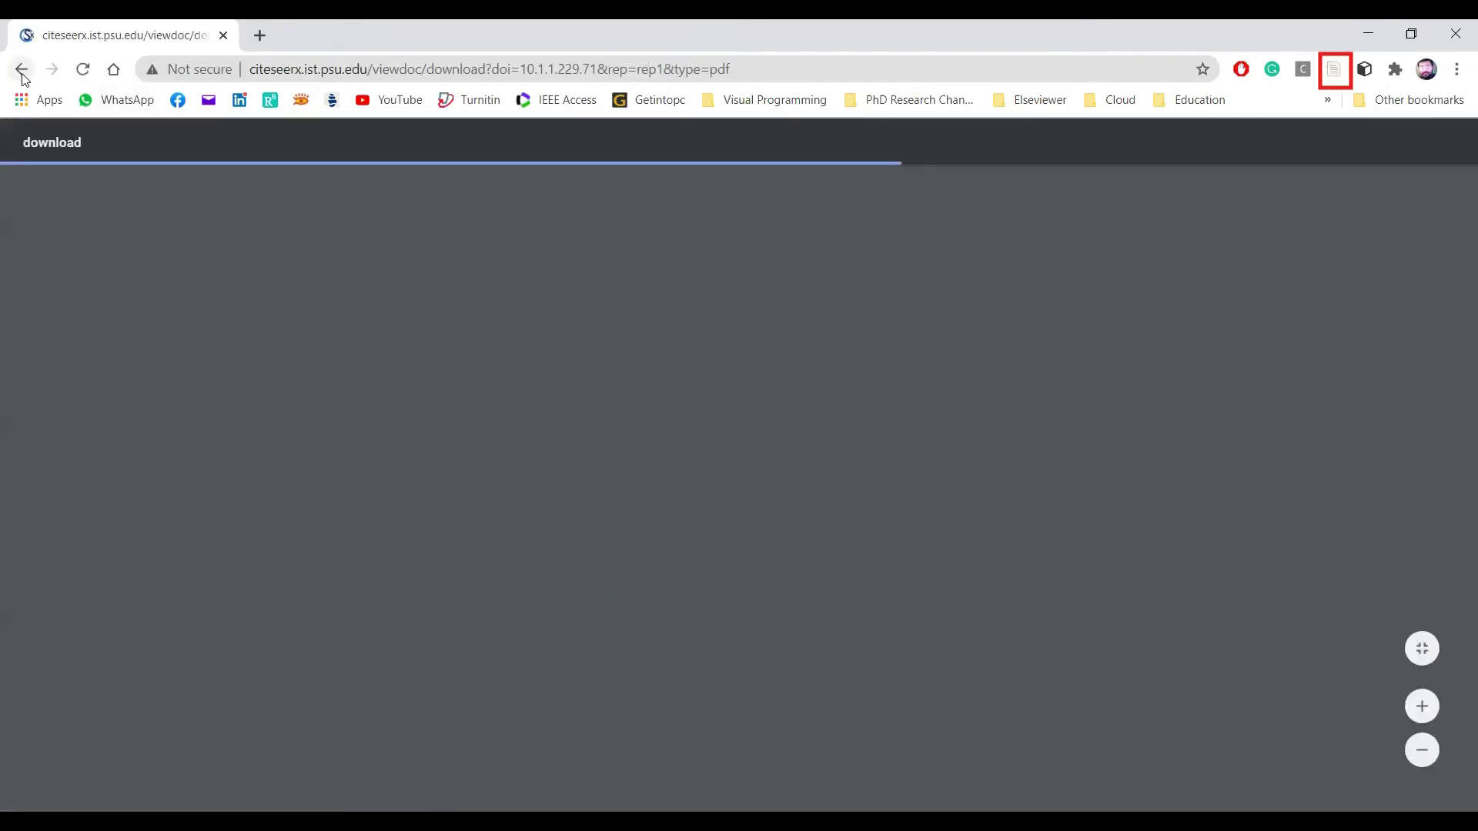
left_click(21, 69)
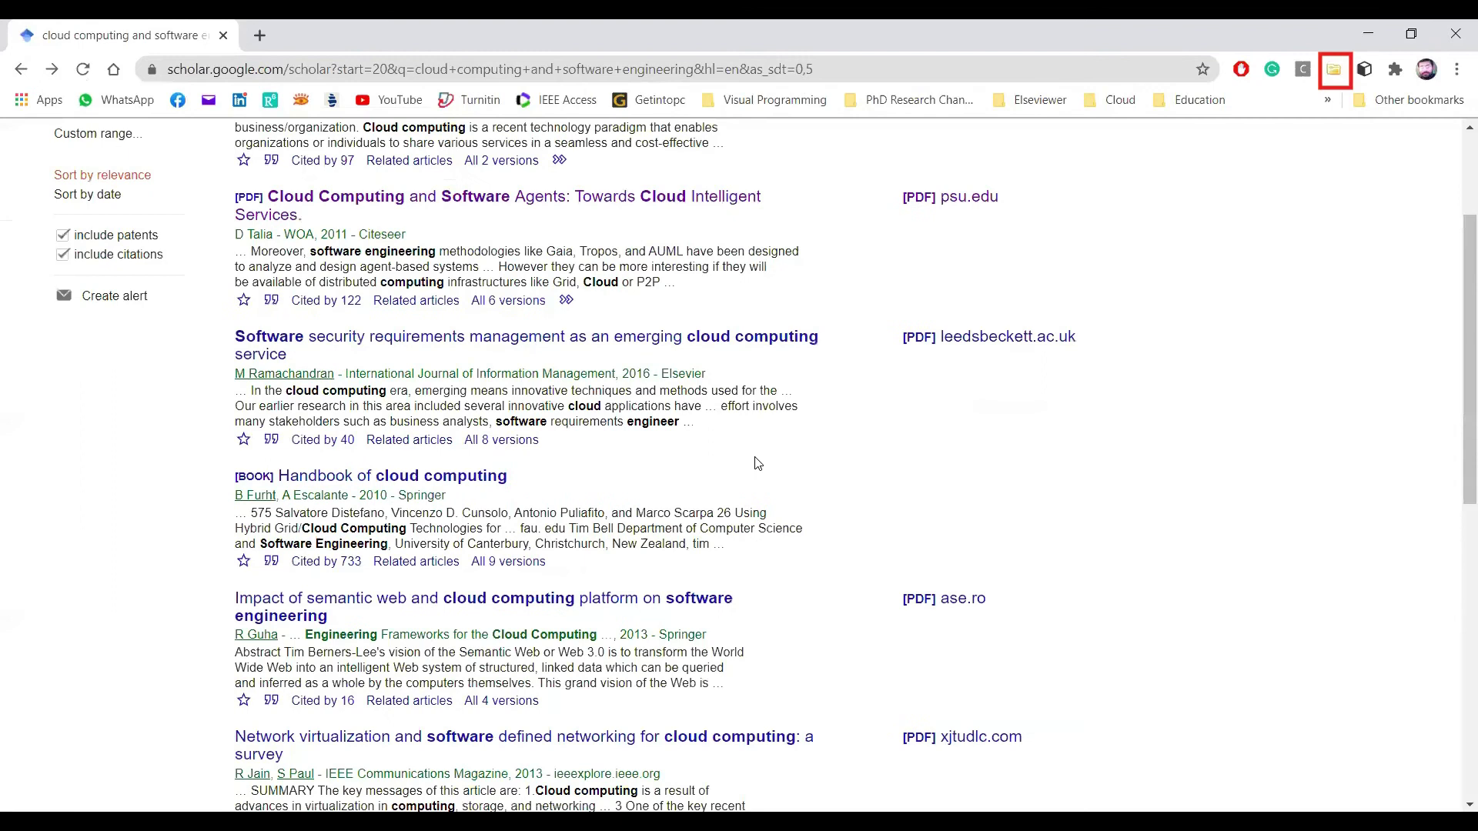
scroll(756, 463, "down", 3)
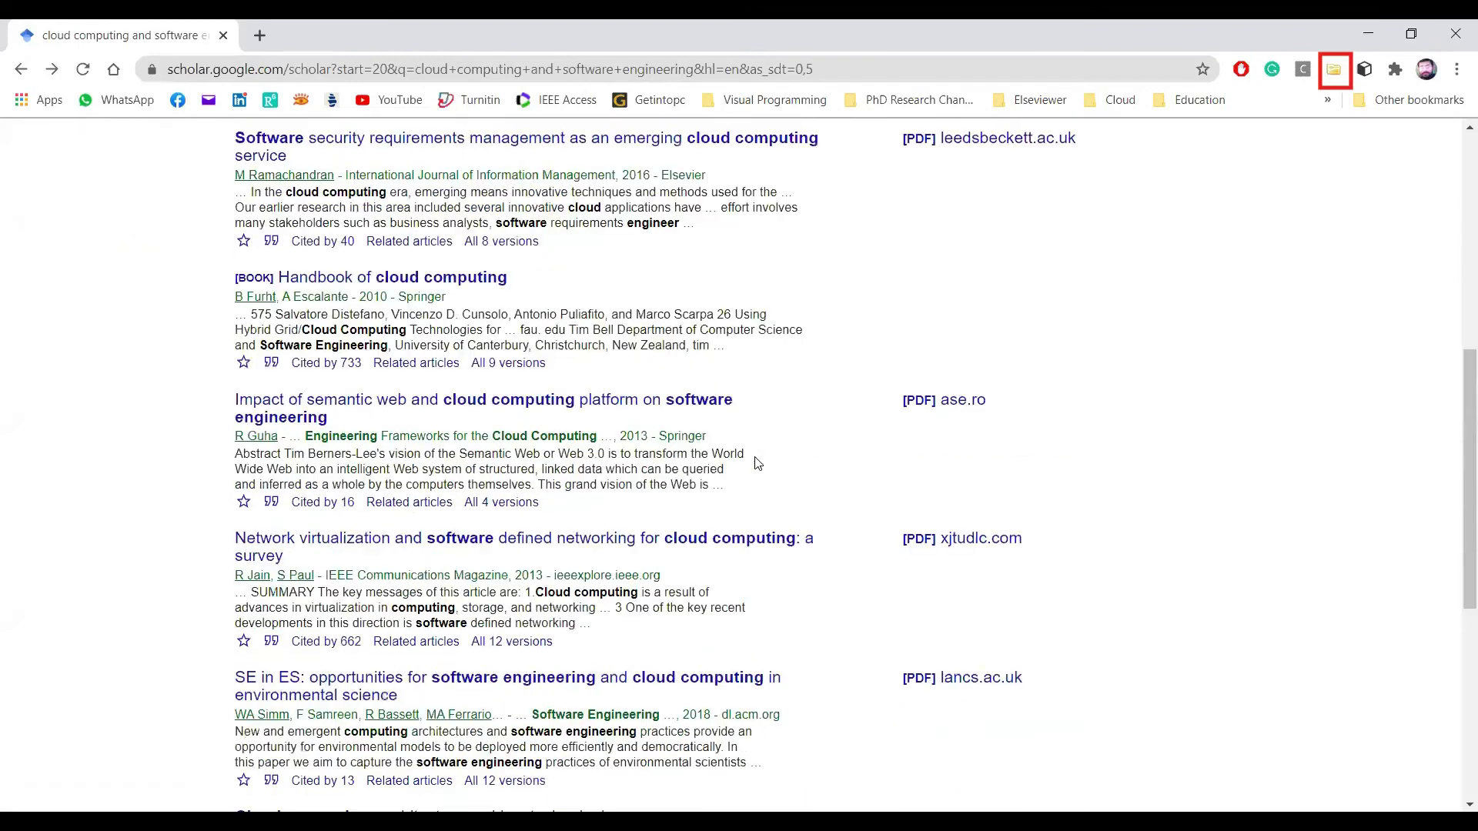
scroll(755, 462, "down", 3)
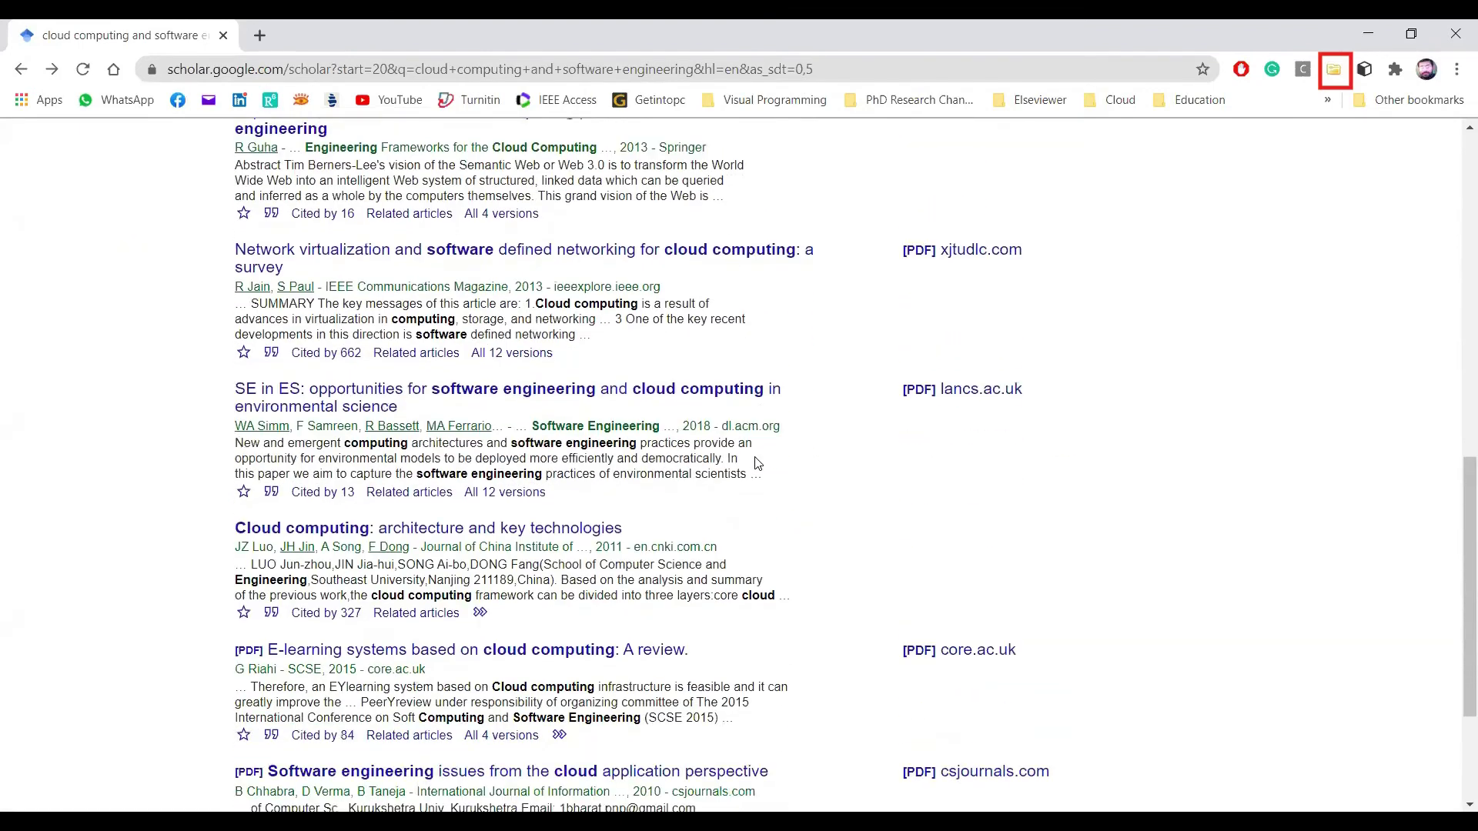
scroll(755, 463, "down", 1)
scroll(789, 438, "down", 1)
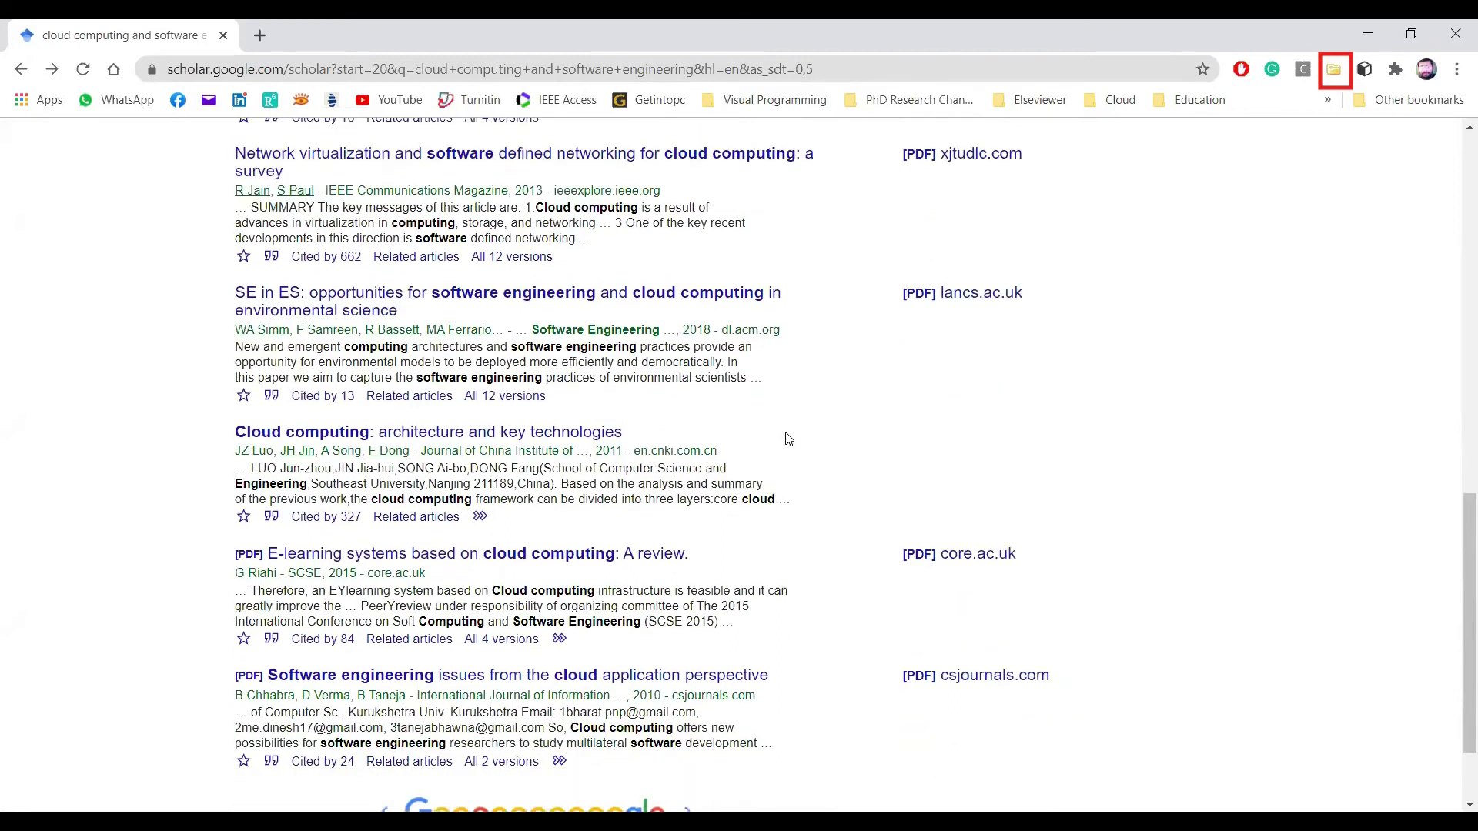
left_click(583, 441)
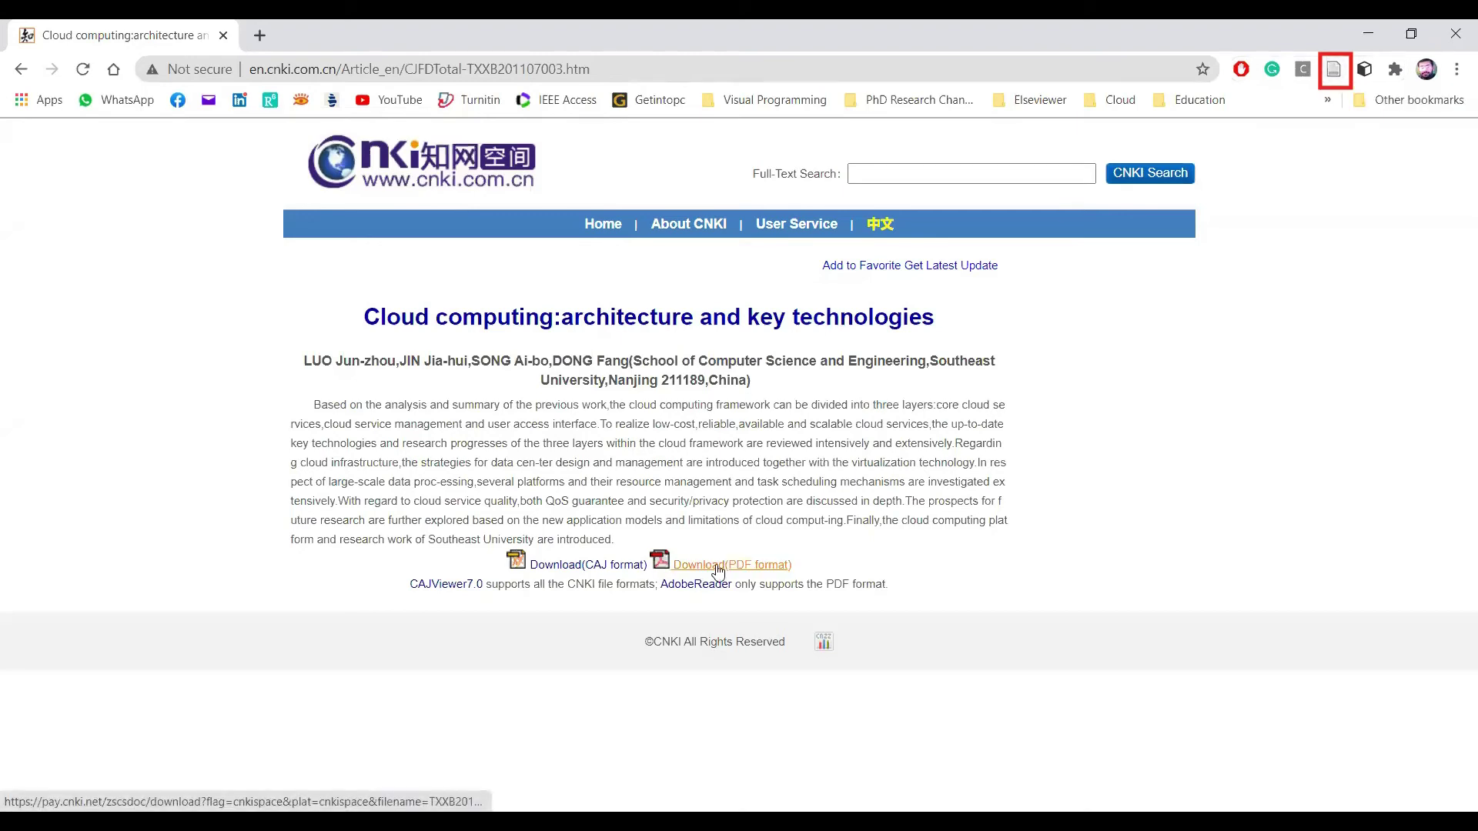
- Return to the results, open the PDF "Software engineering issues from the cloud application perspective", and check its Zotero save option
left_click(21, 68)
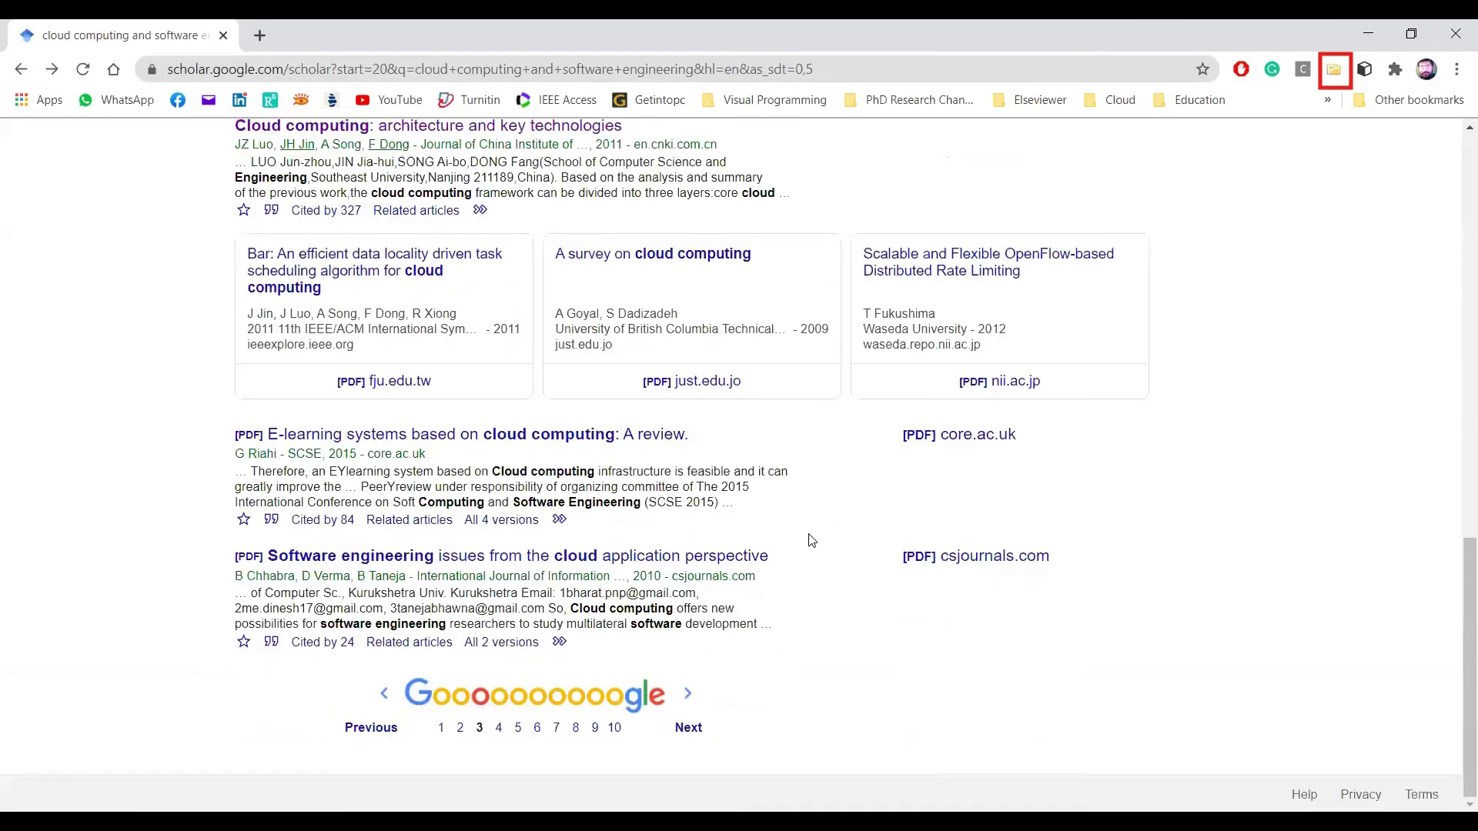
left_click(715, 565)
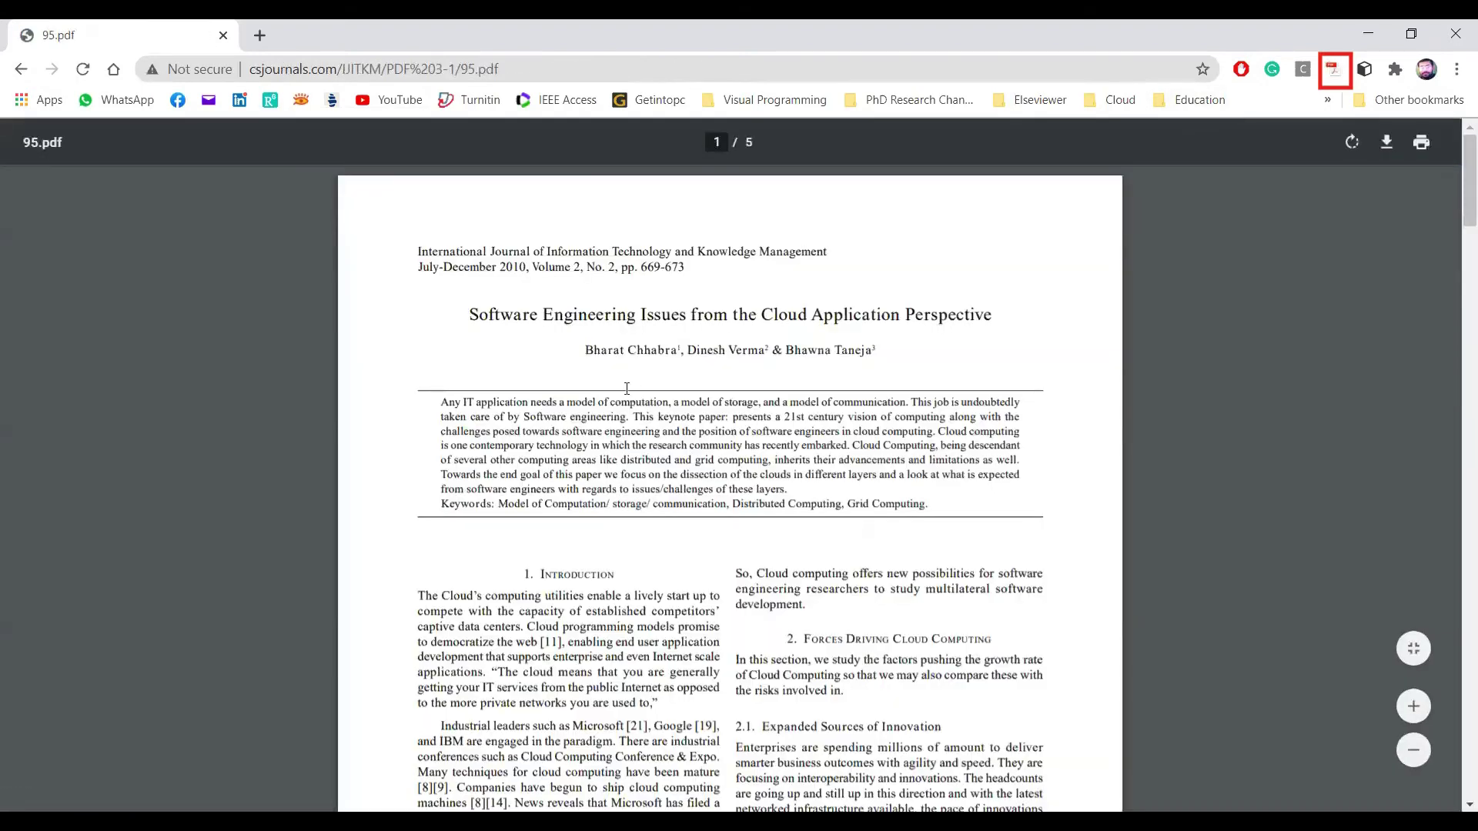
left_click(1333, 71)
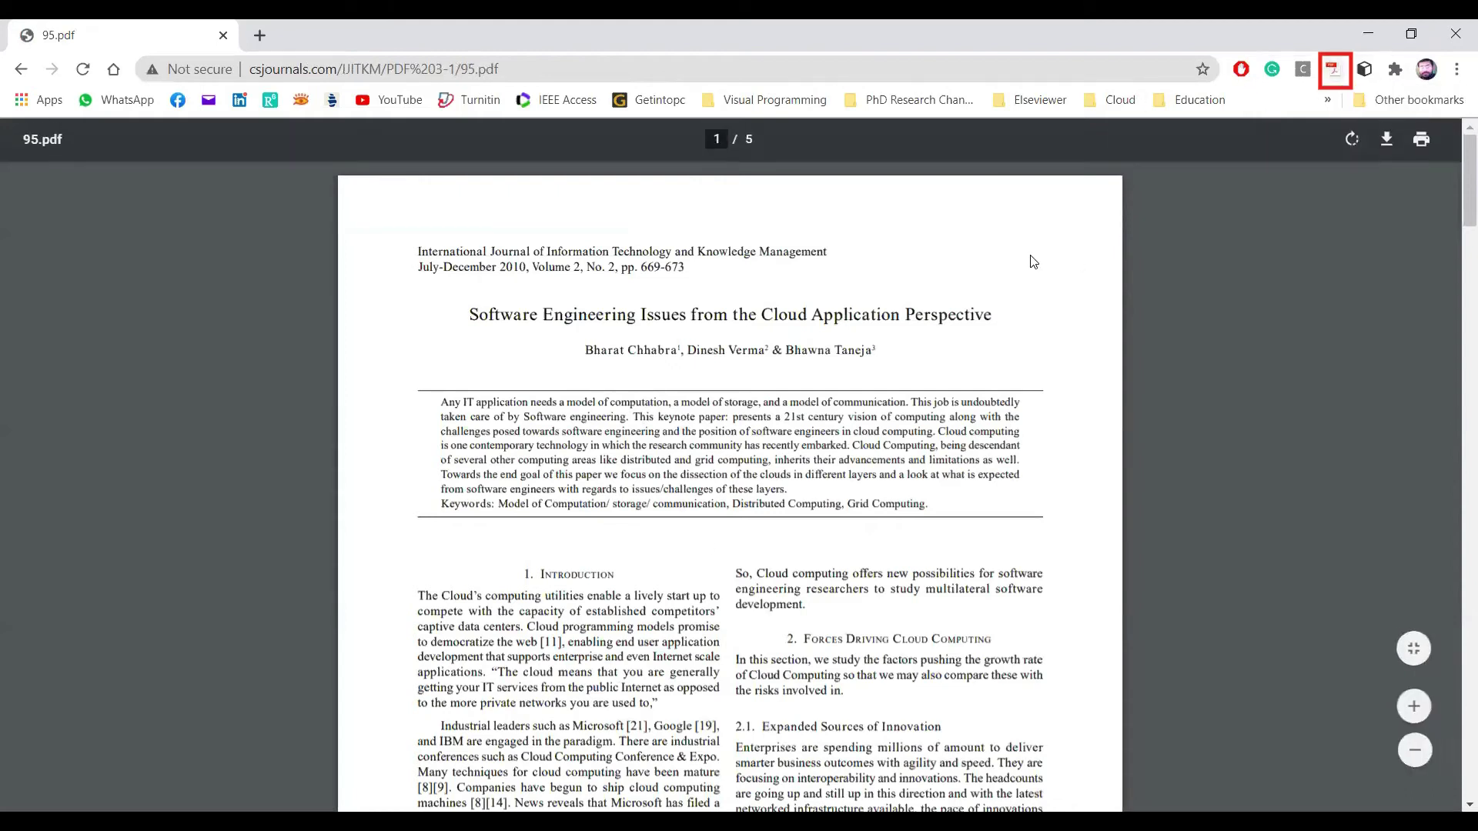
- Return to results page 3 and open the ScienceDirect article "Software security requirements management as an emerging cloud computing service"
left_click(21, 68)
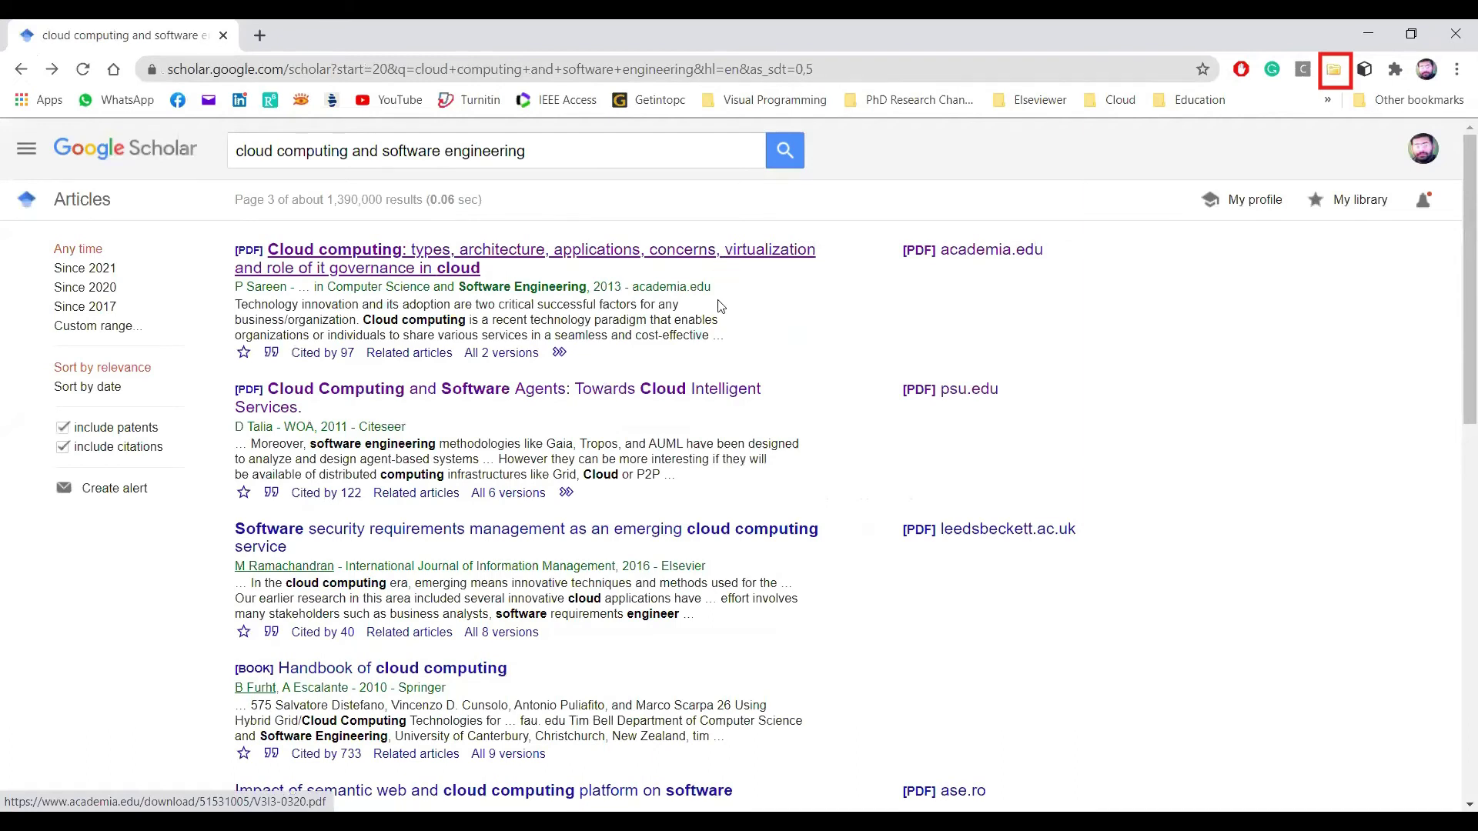
left_click(723, 535)
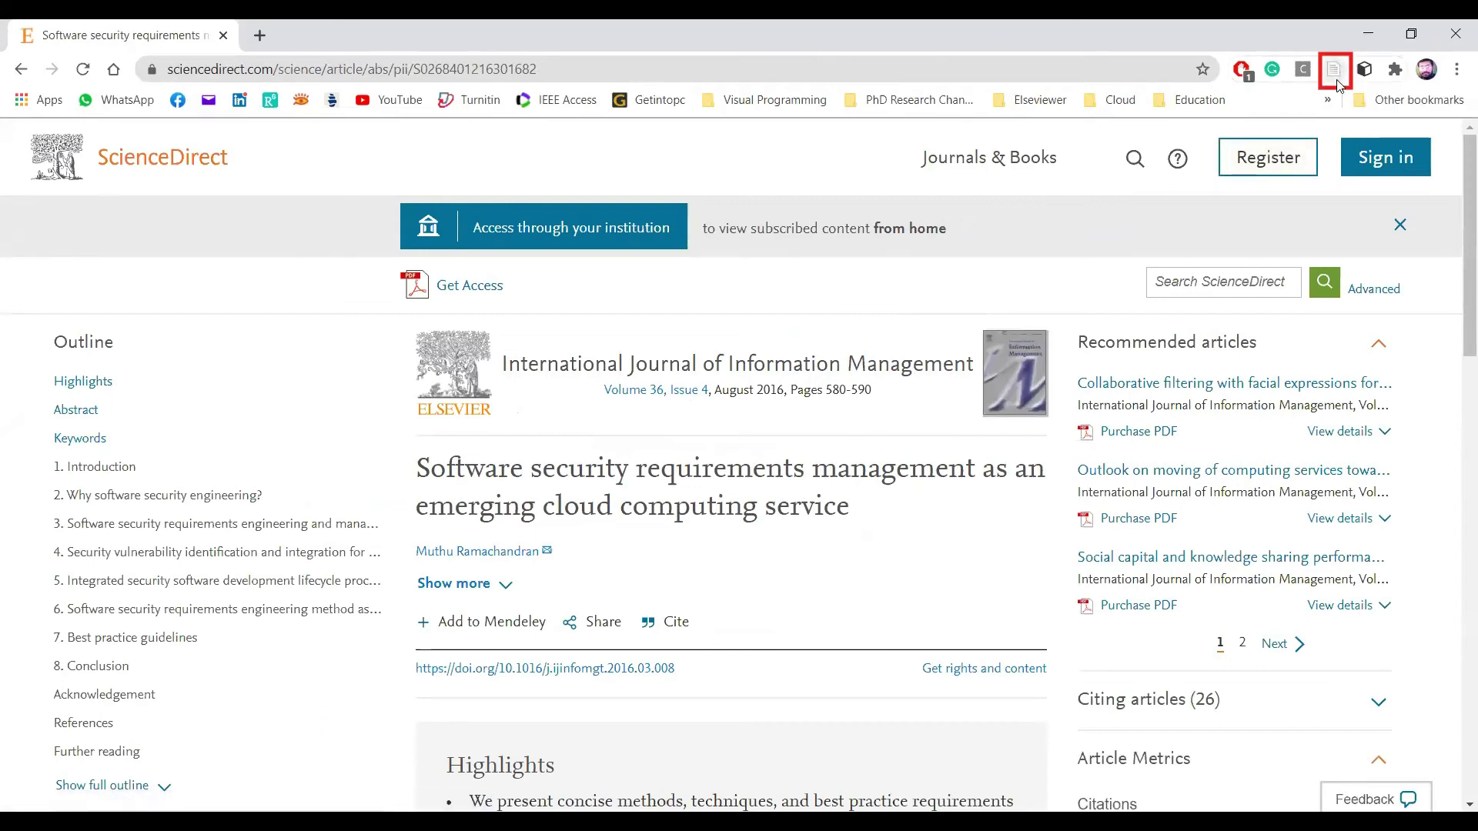
- Copy the DOI 10.1016/j.ijinfomgt.2016.03.008 from the ScienceDirect article page and switch to Zotero
scroll(825, 418, "down", 4)
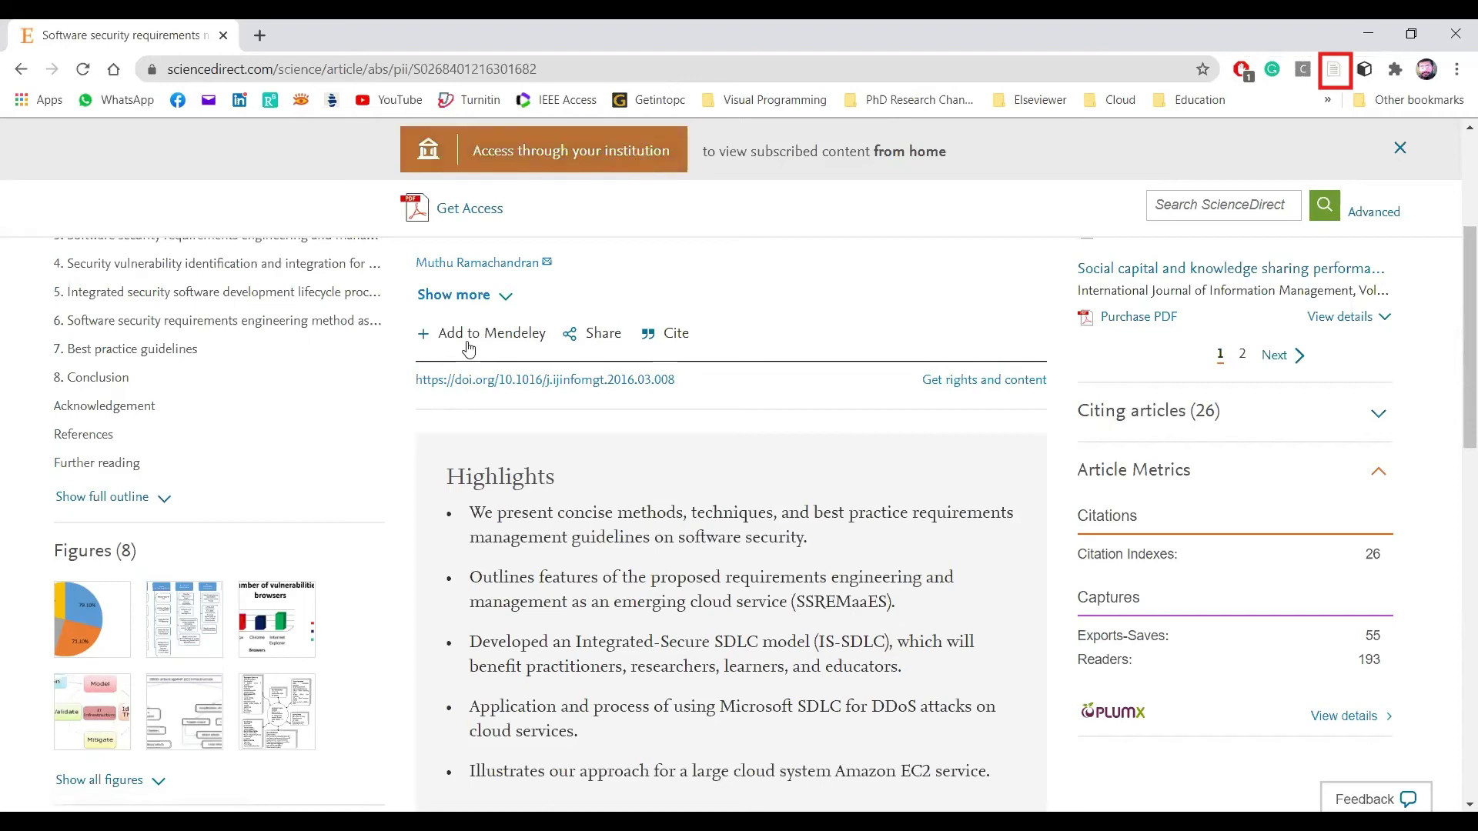
left_click(583, 157)
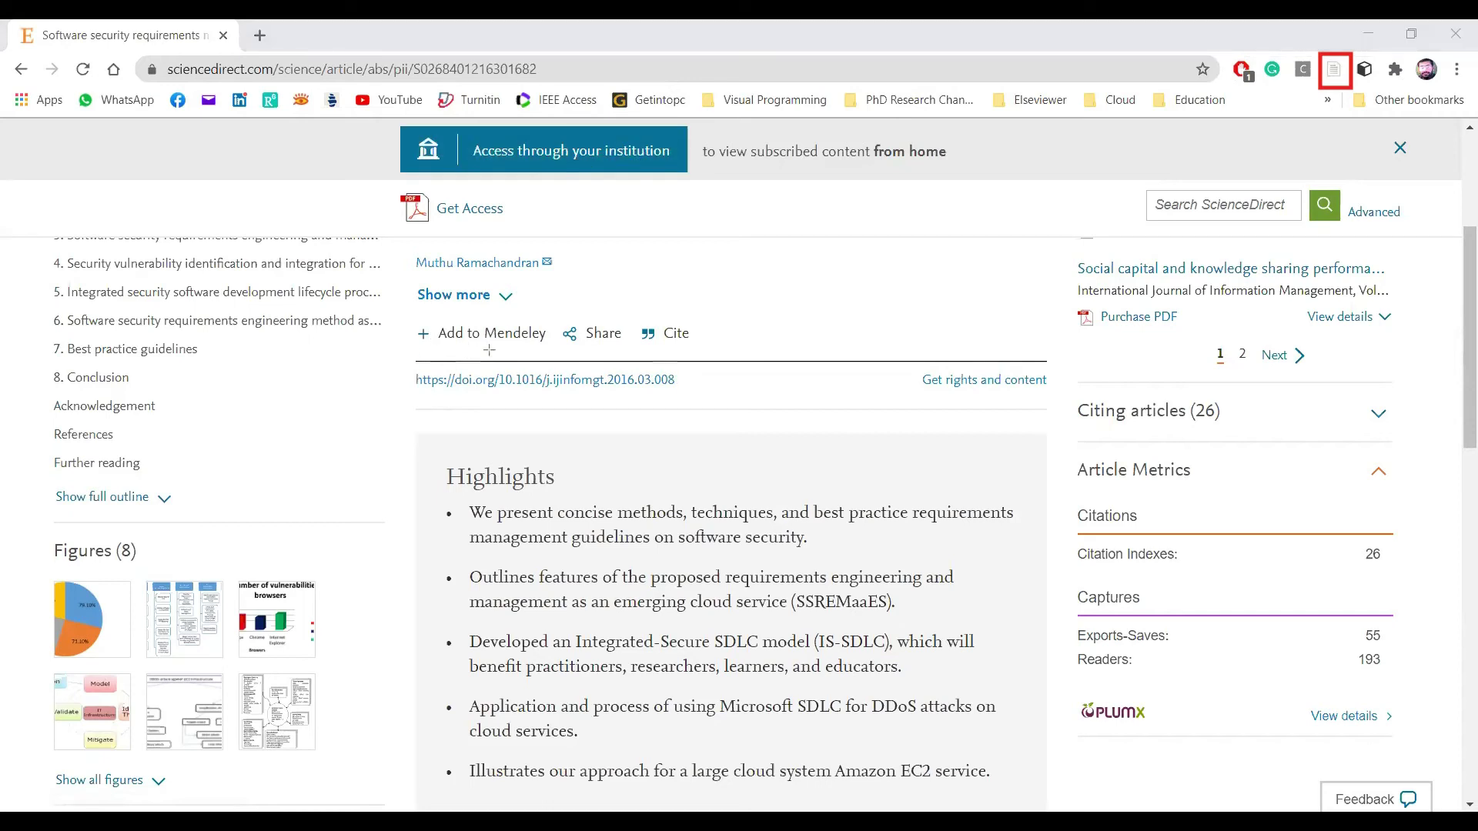
mouse_move(409, 363)
left_mouse_down()
mouse_move(428, 388)
mouse_move(704, 398)
left_mouse_up()
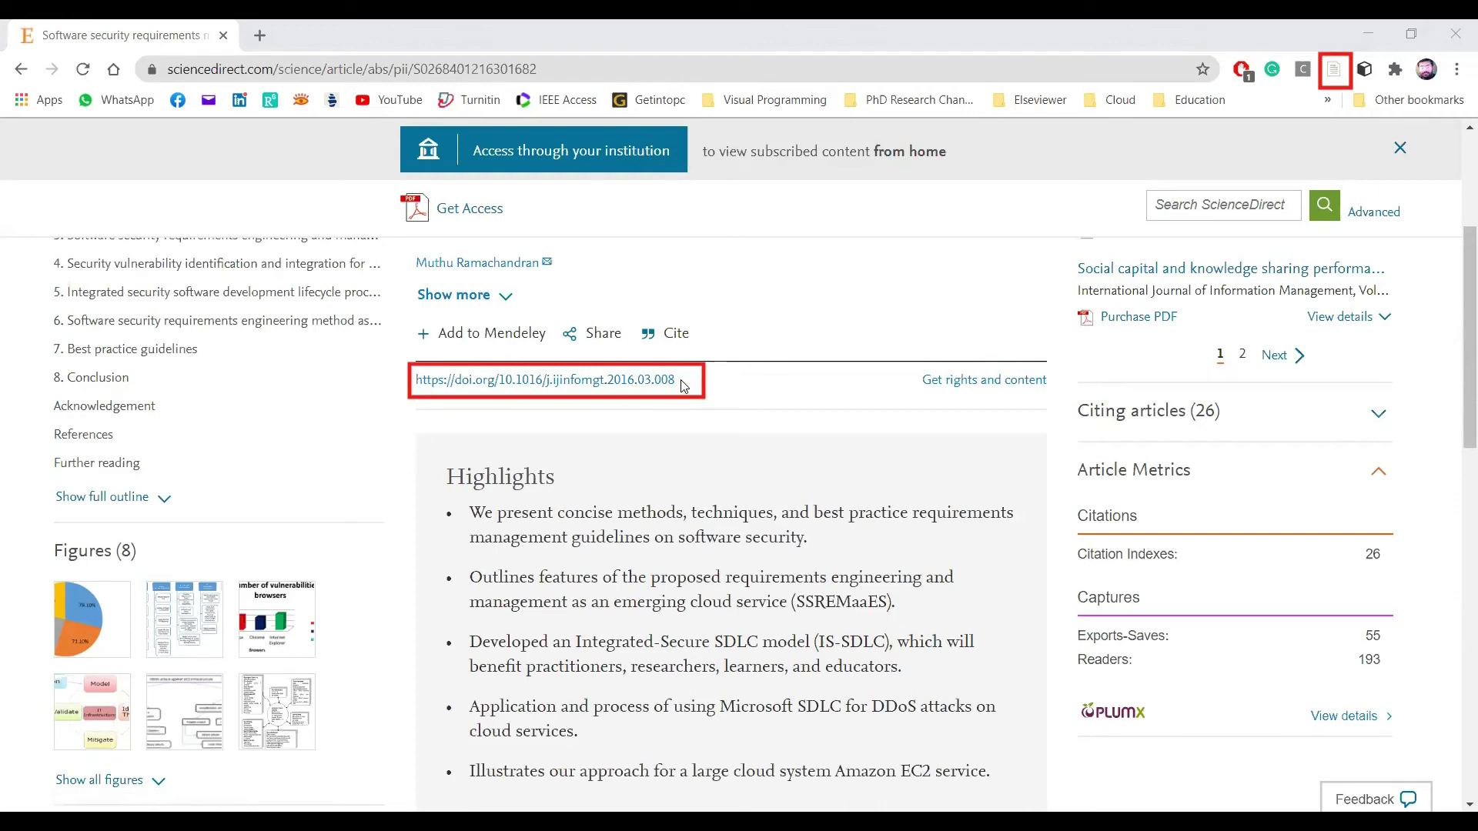
left_click_drag(682, 385, 500, 376)
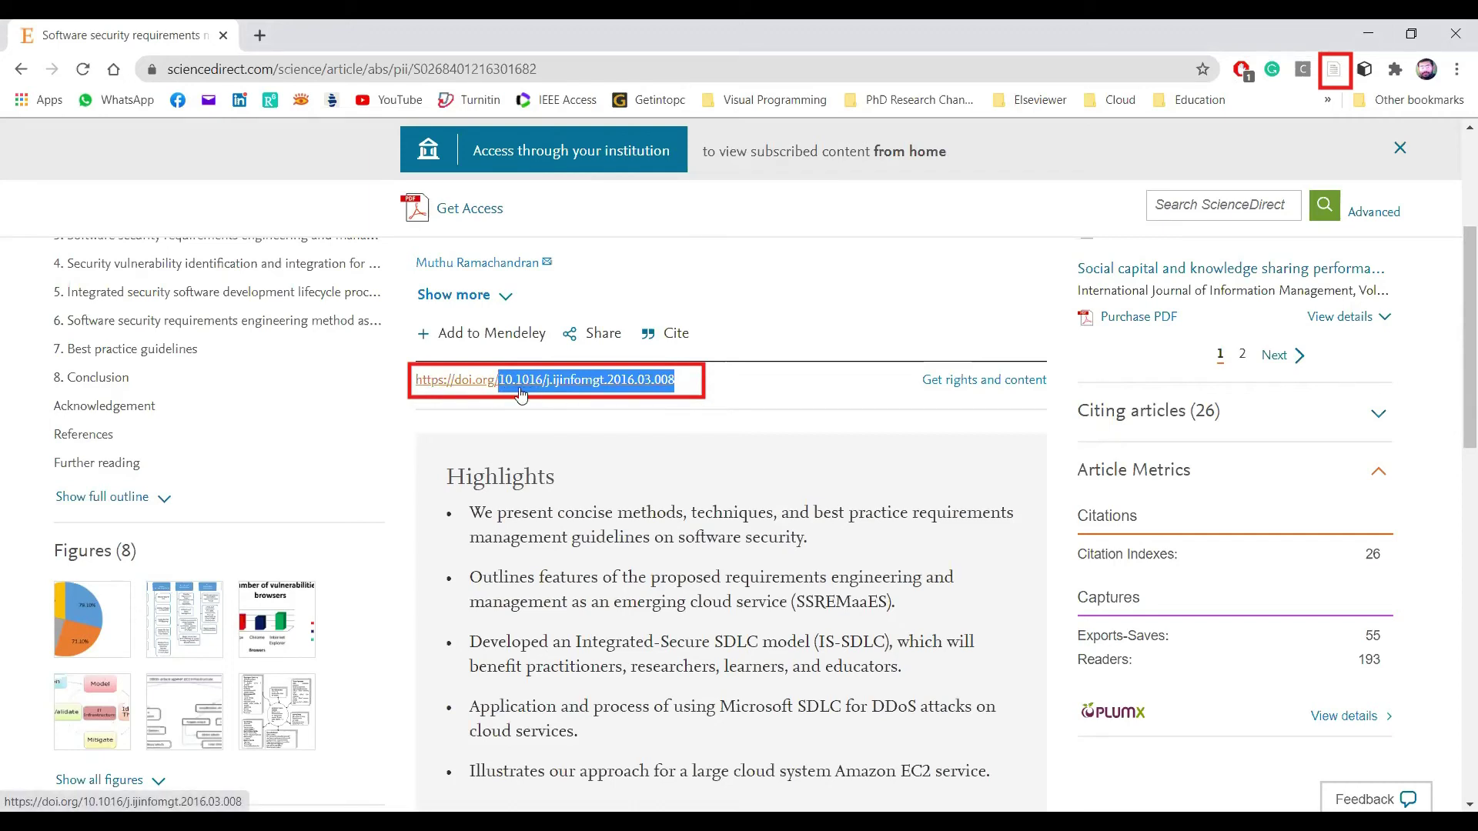
right_click(616, 384)
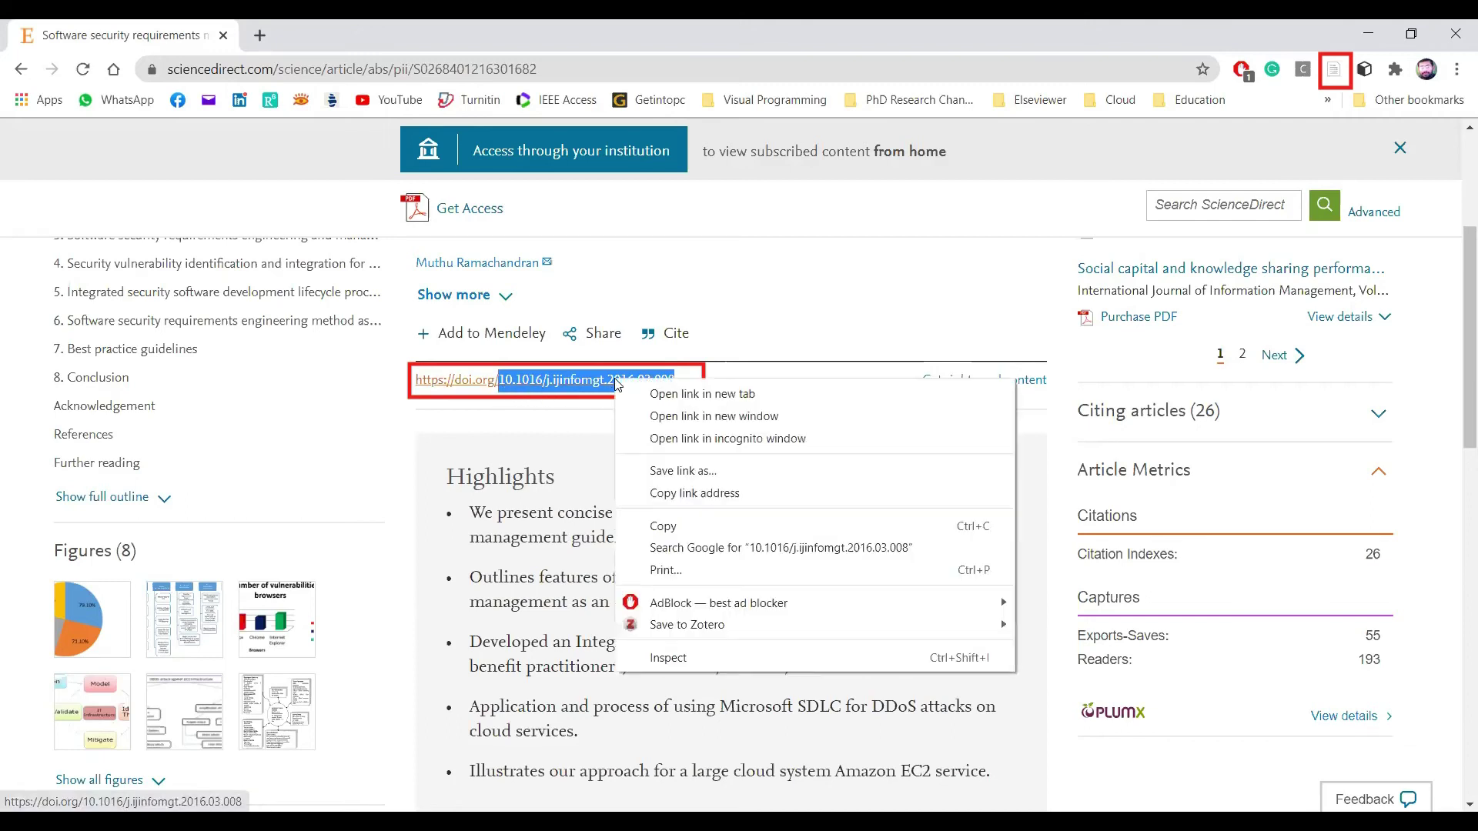
left_click(662, 528)
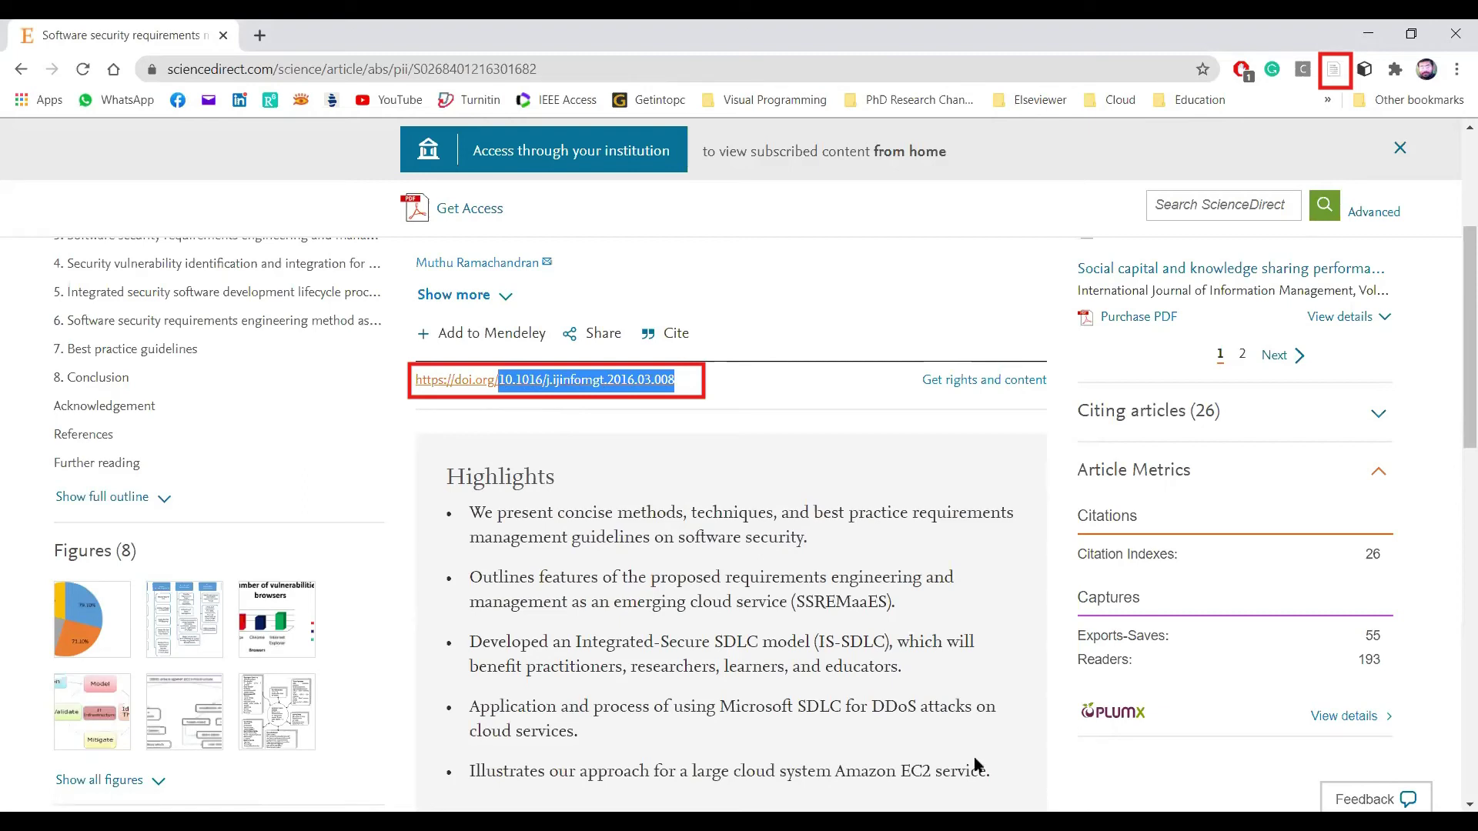
key("alt+Tab")
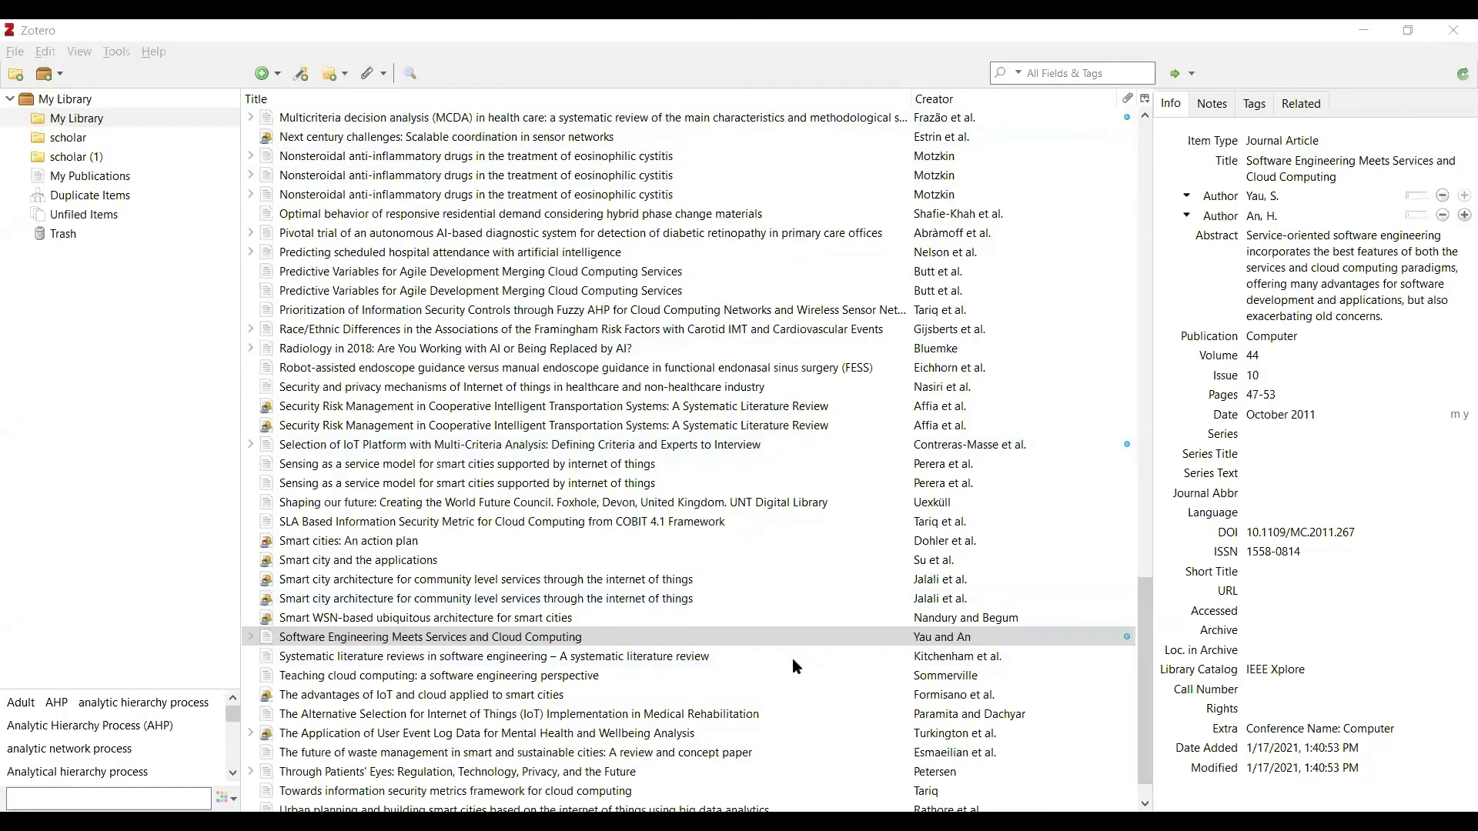
left_click(278, 77)
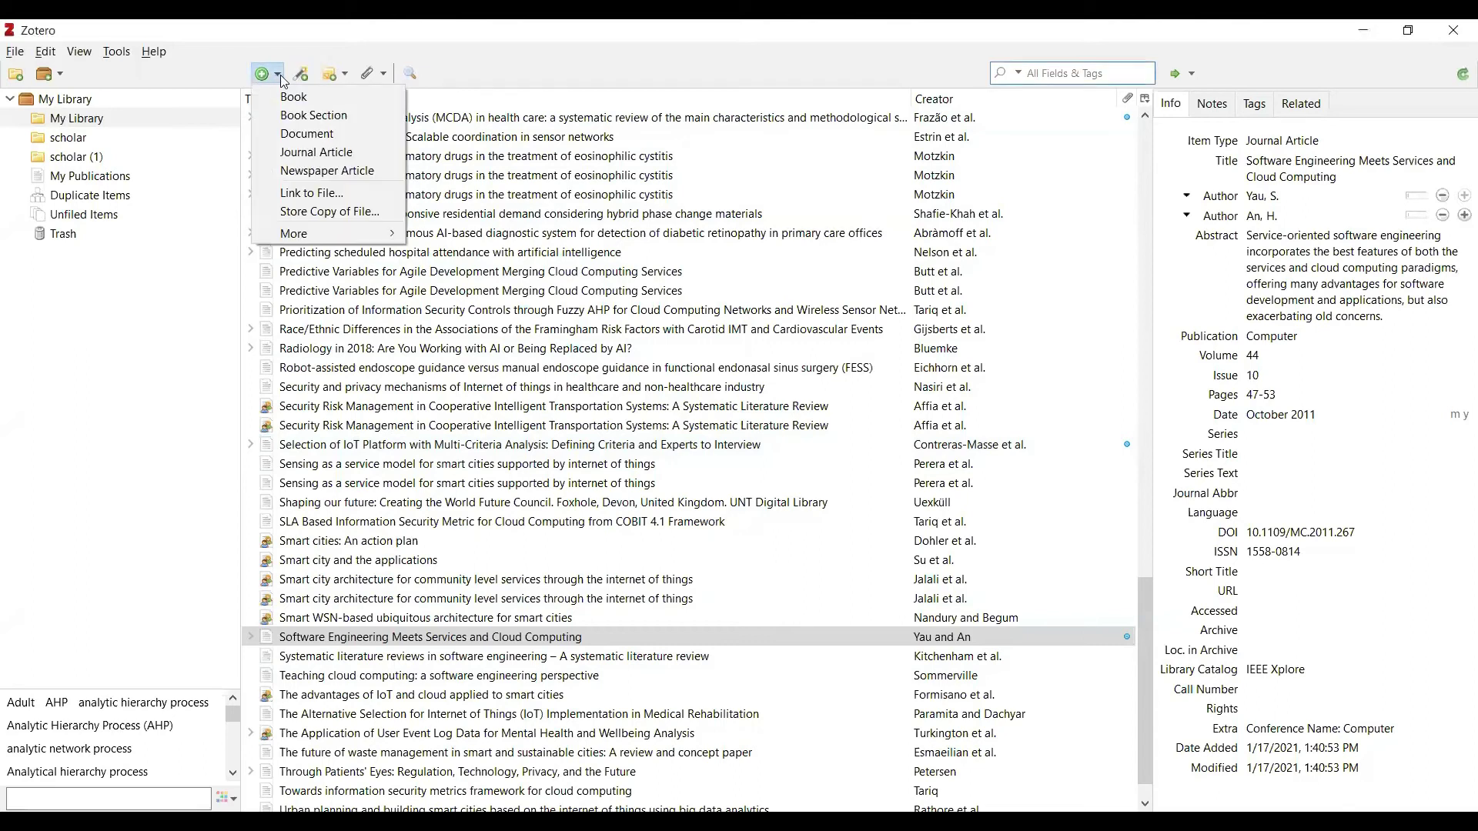
left_click(310, 83)
left_click(309, 81)
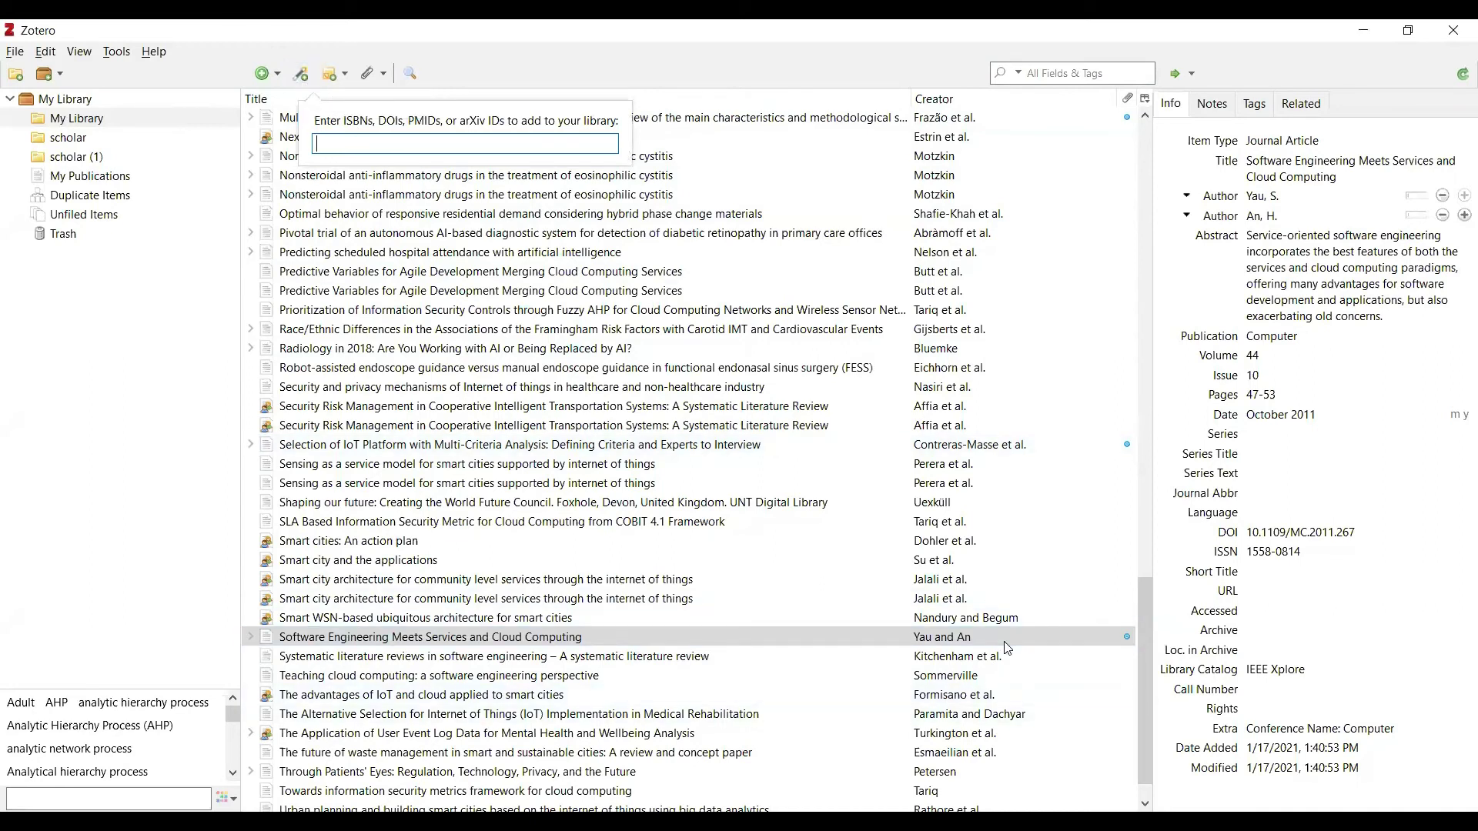
left_click(609, 82)
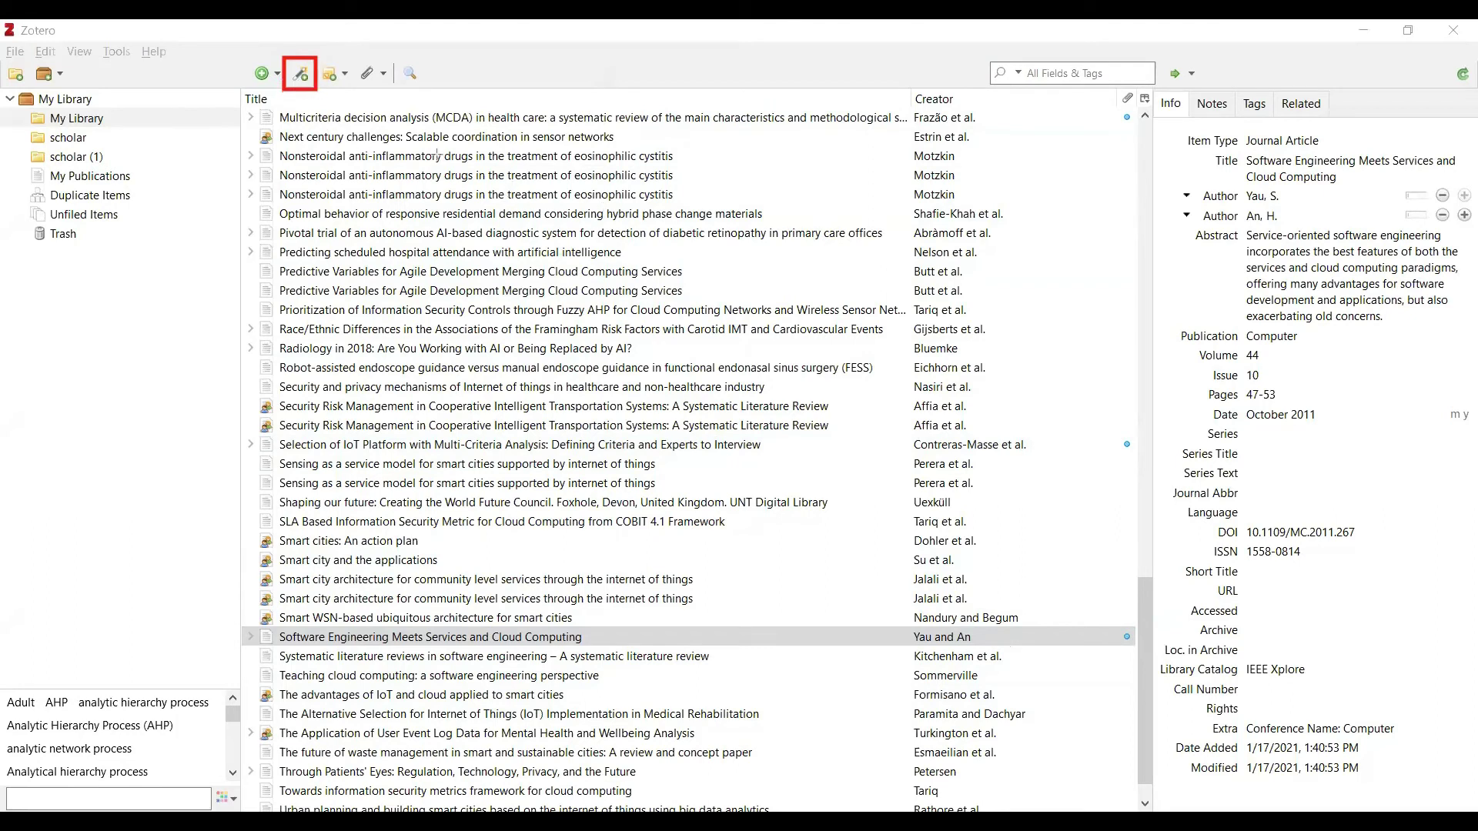
- Add an item to the library by identifier, using the copied DOI 10.1016/j.ijinfomgt.2016.03.008
left_click(301, 75)
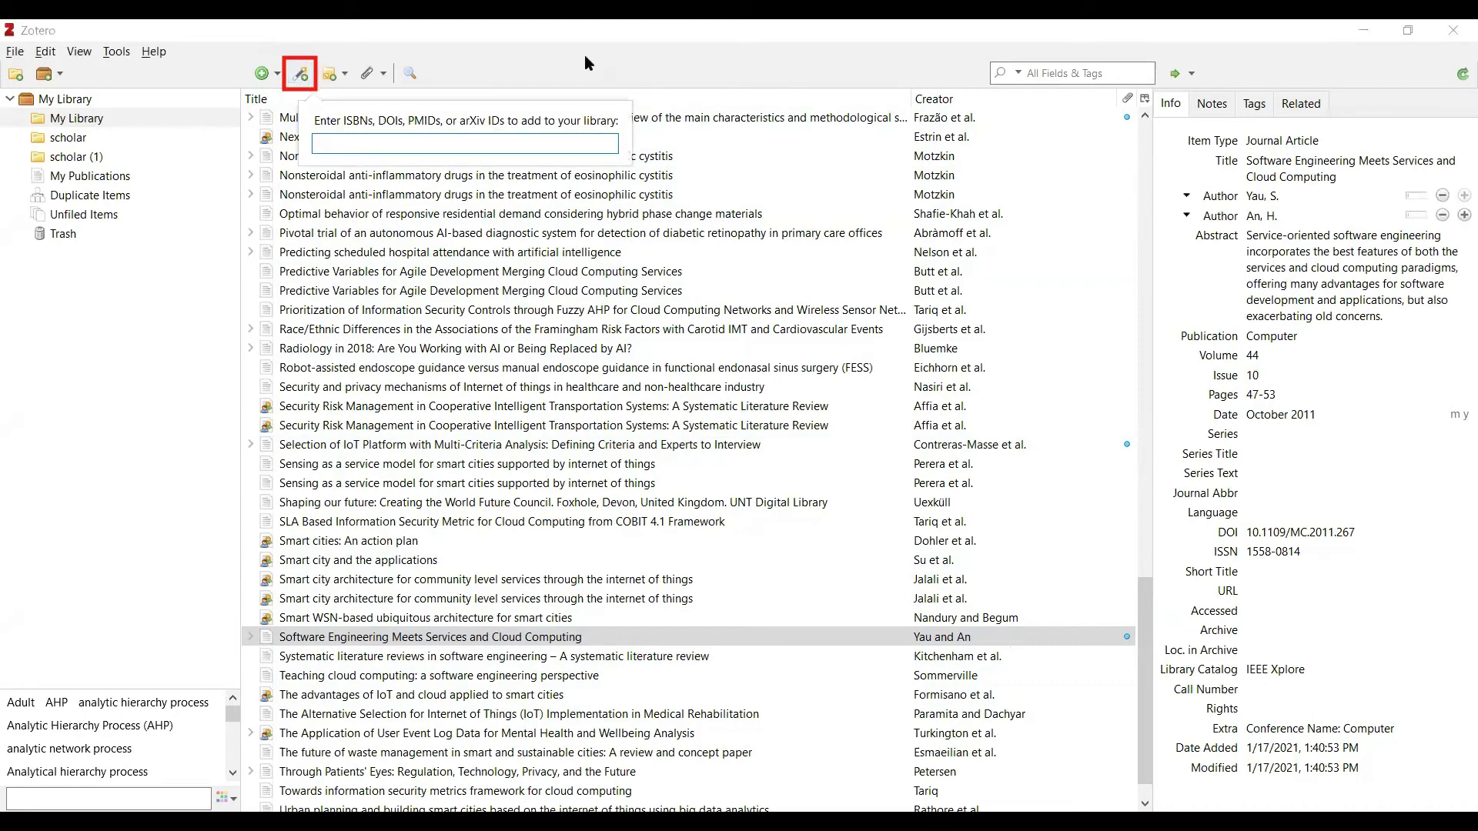
right_click(335, 142)
left_click(372, 222)
key("ctrl+v")
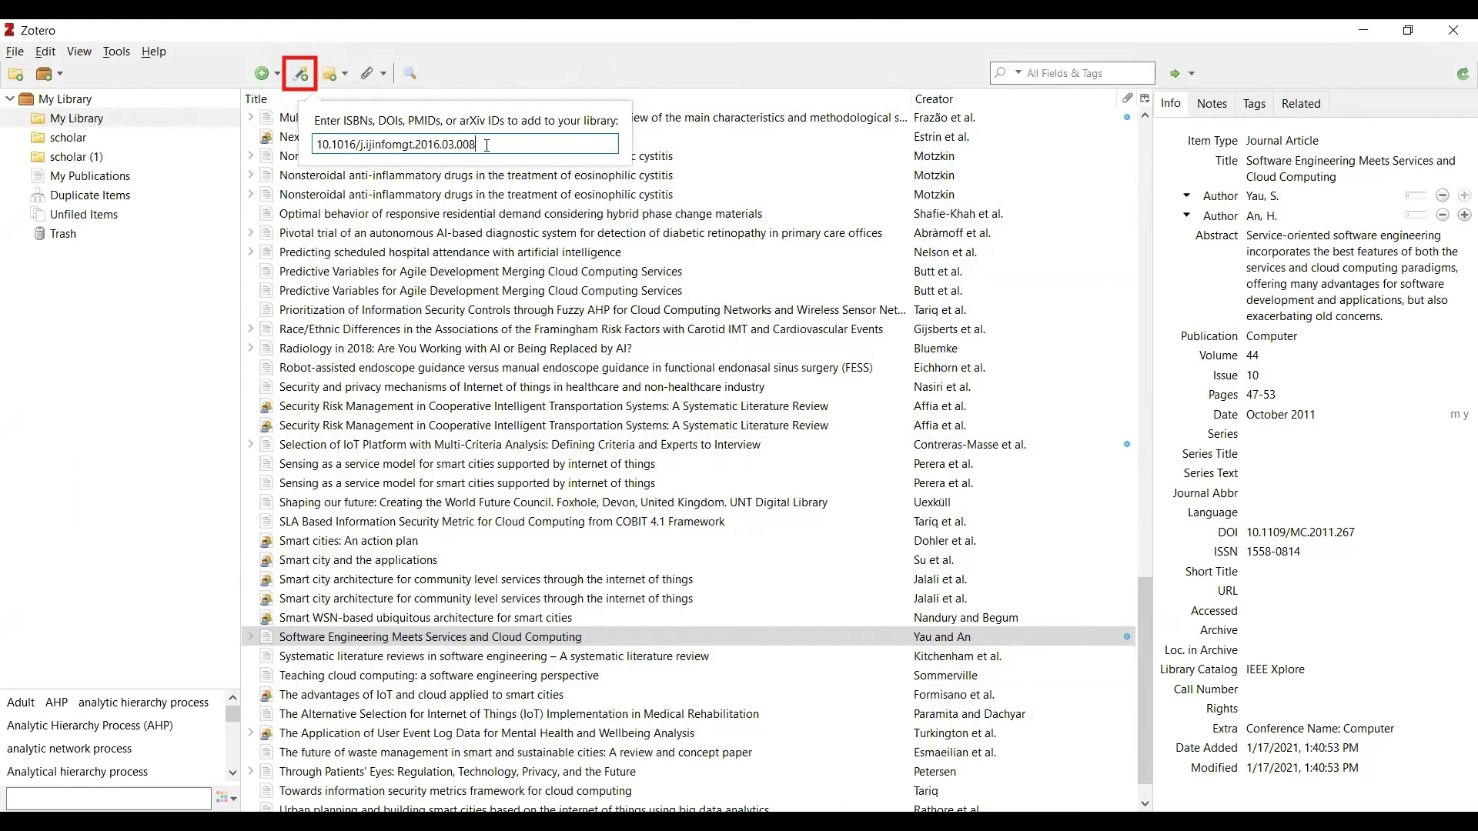
key("Return")
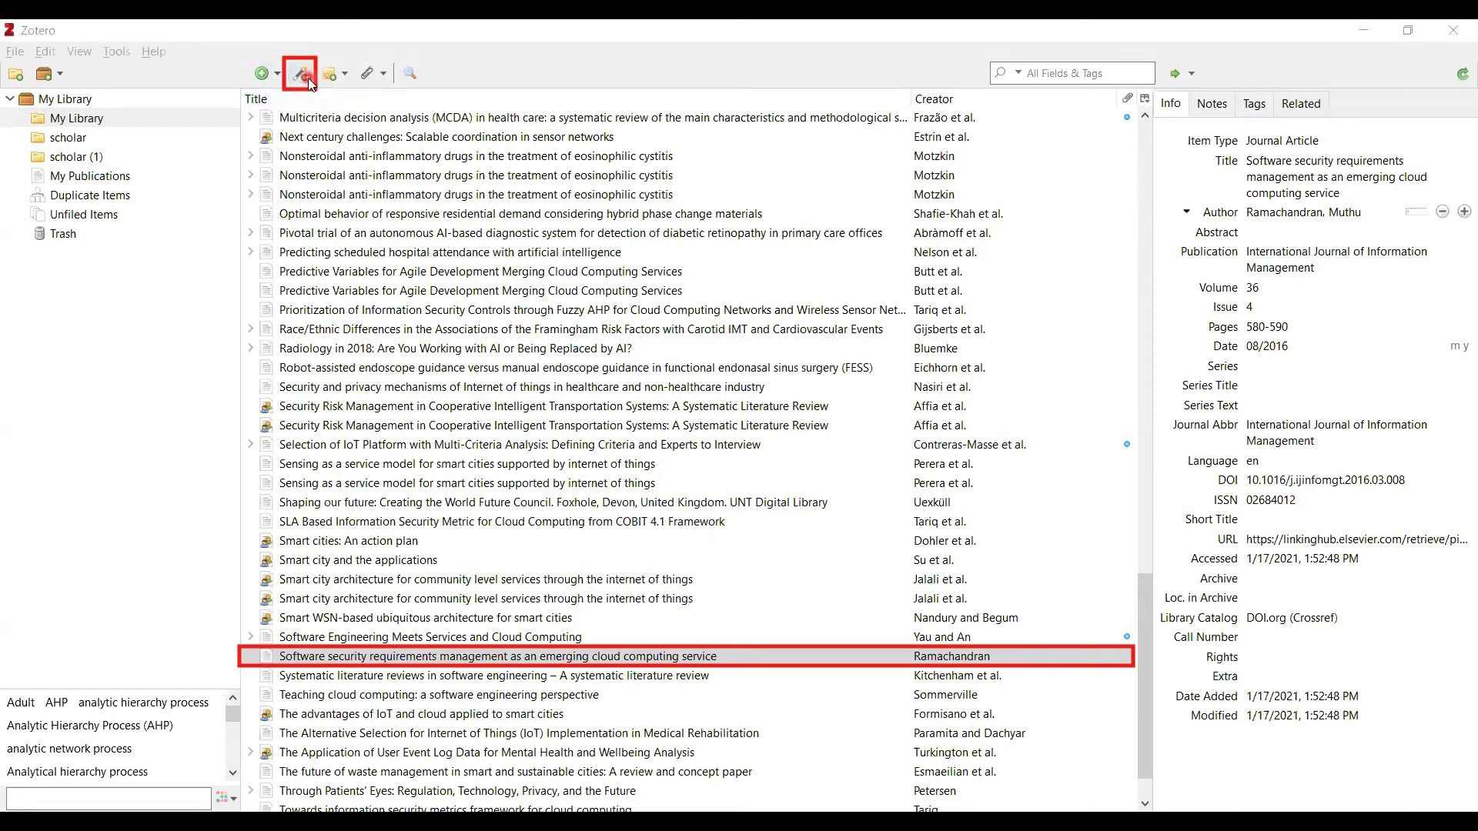
- Copy the title of the newly added item "Software security requirements management as an emerging cloud computing service" from its item details
left_click(279, 660)
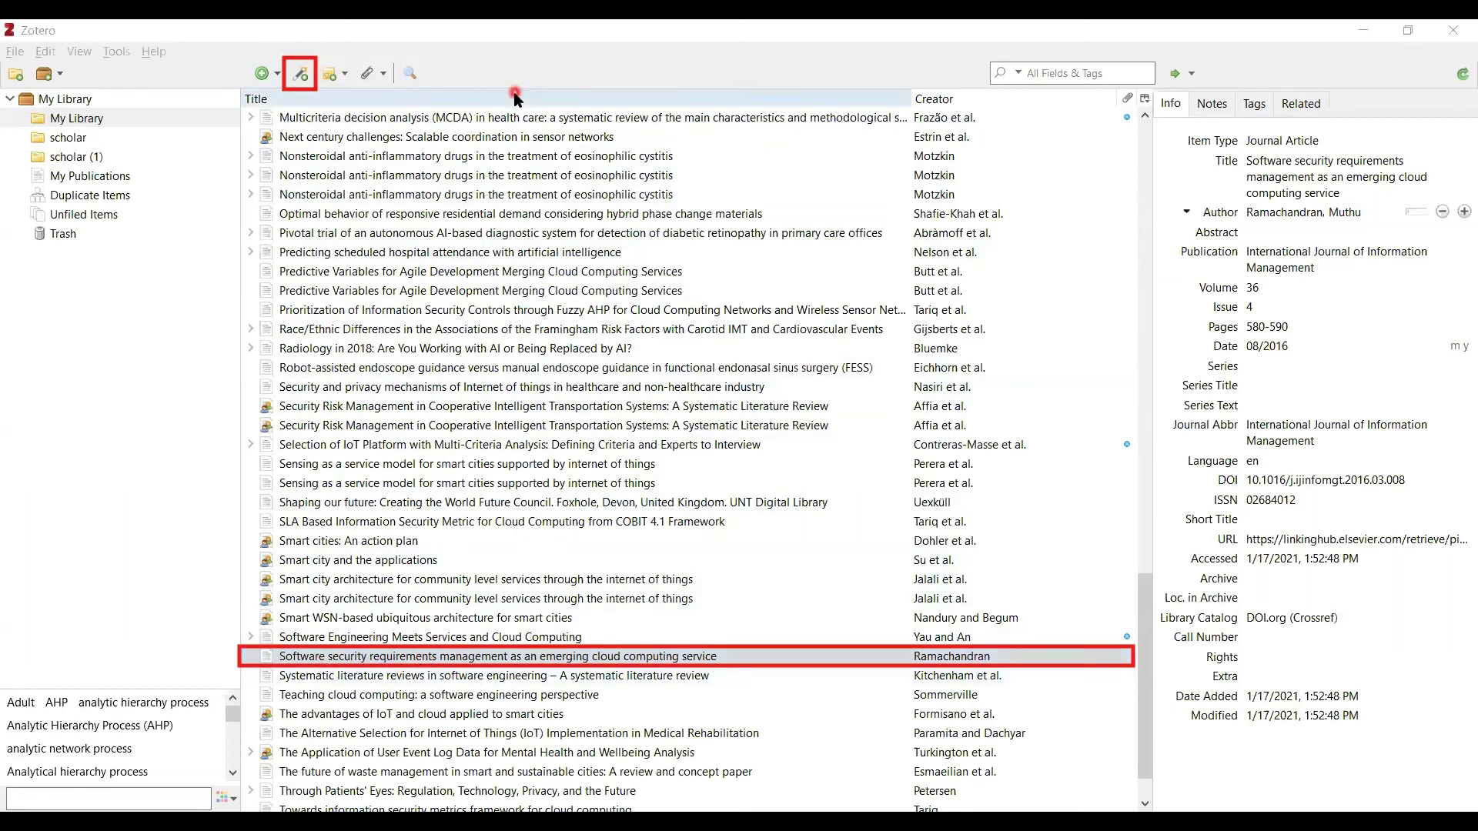
left_click(1275, 176)
right_click(1296, 183)
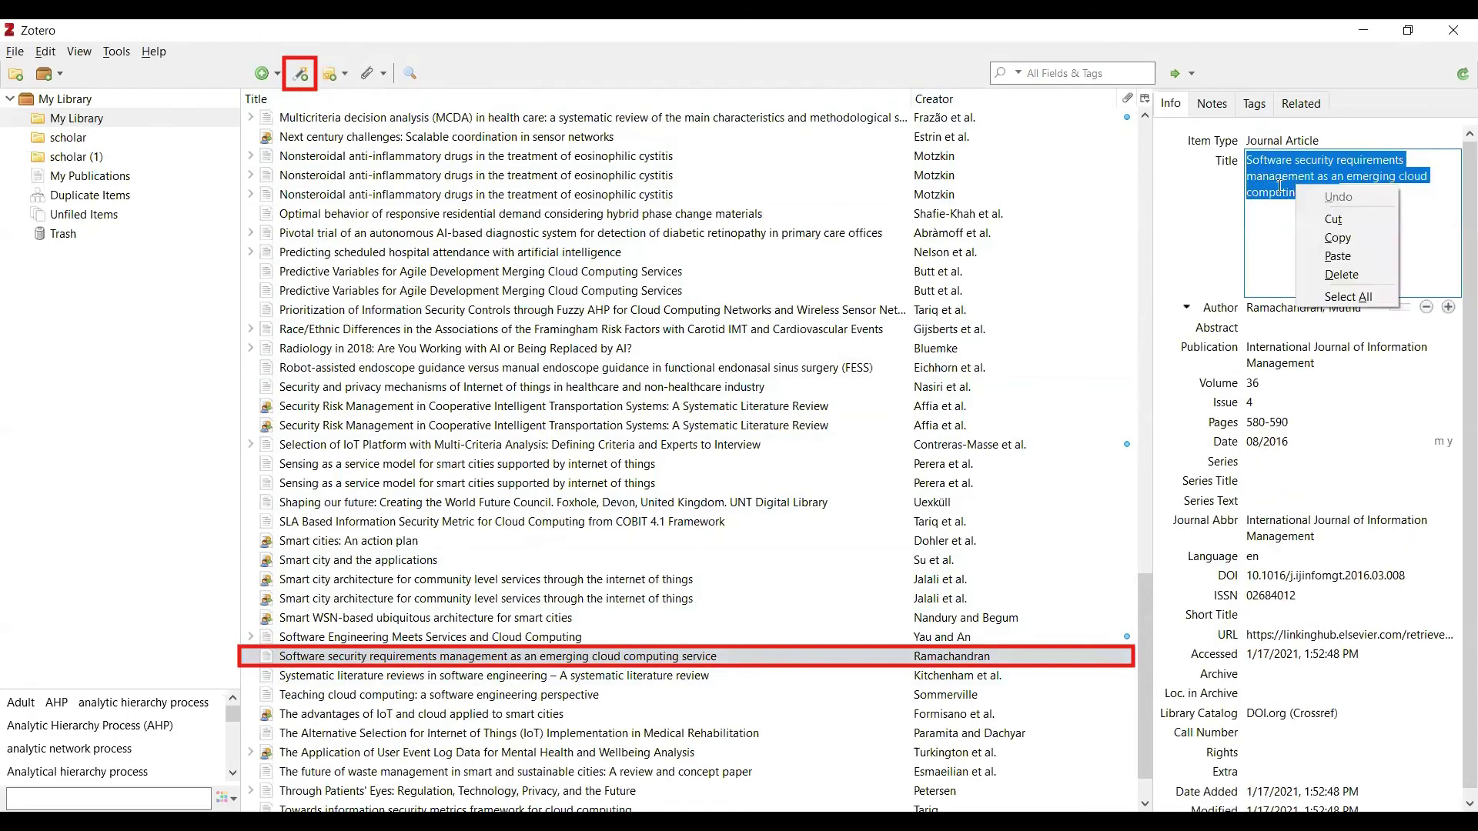
left_click(1331, 245)
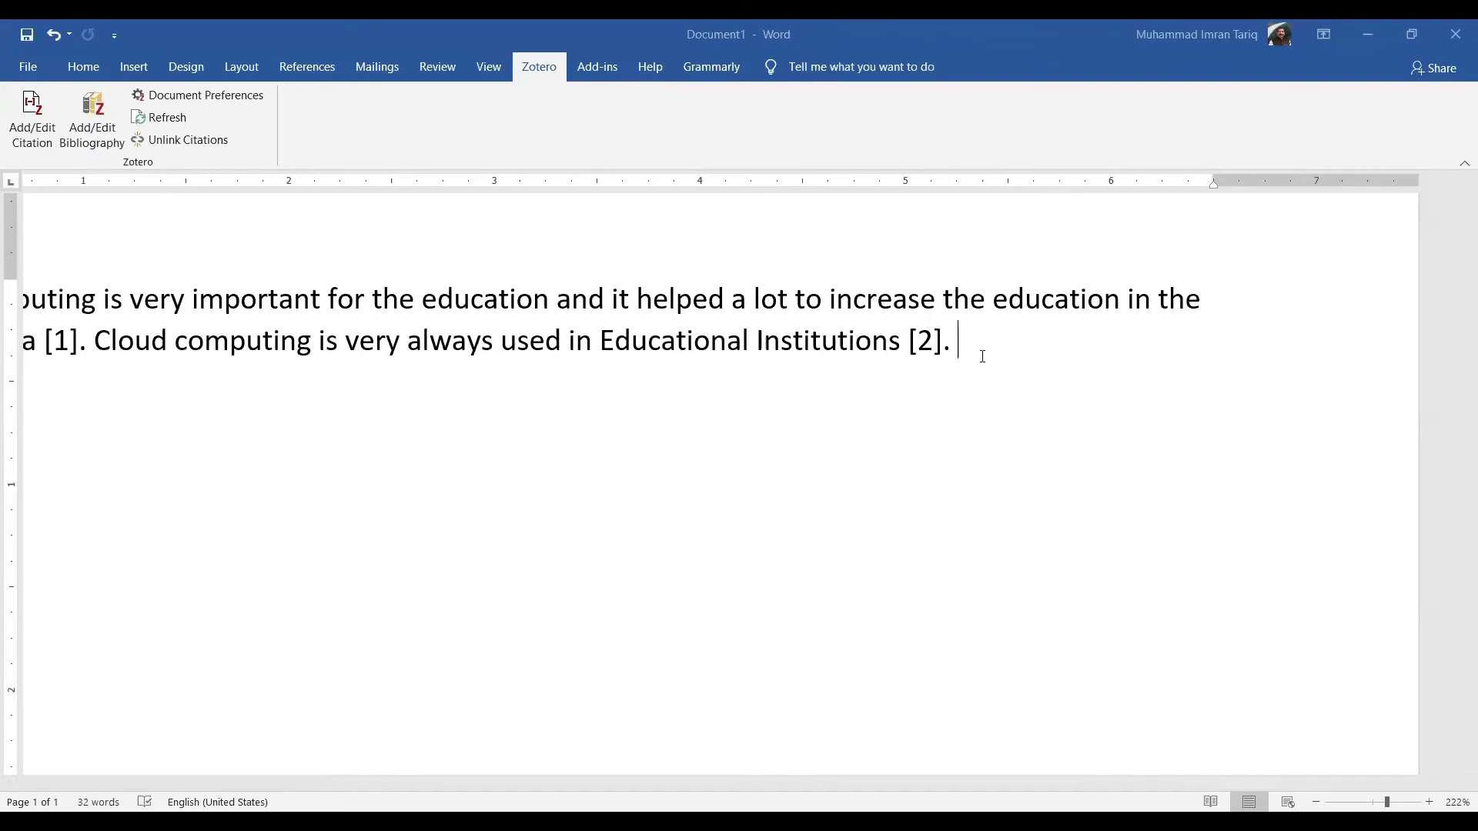
- Switch to Word and append "Education institutions should to install cloud networks in their institutions to give quality and high level of education to its students"
type("Educa")
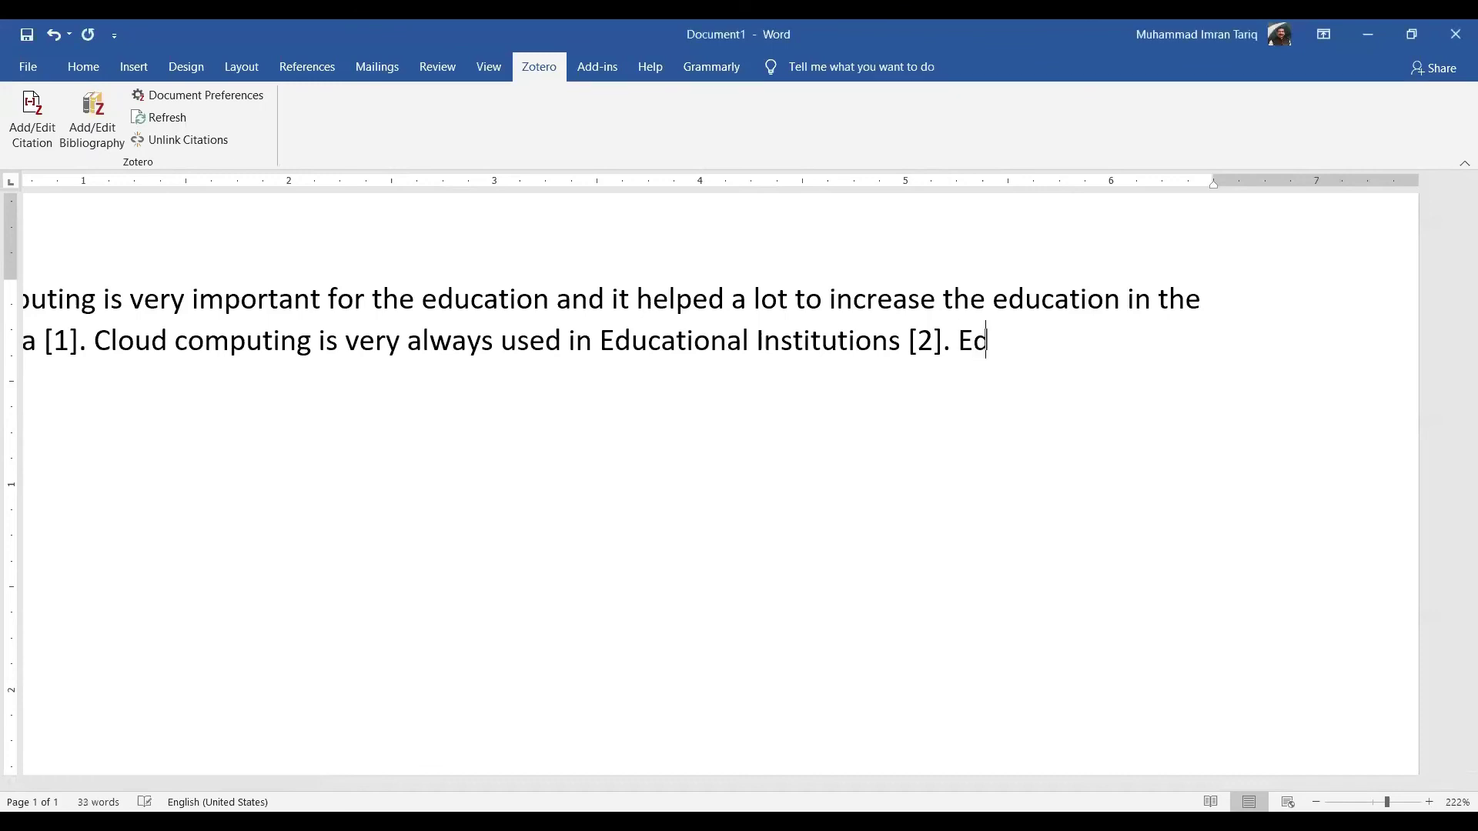
type("tion ")
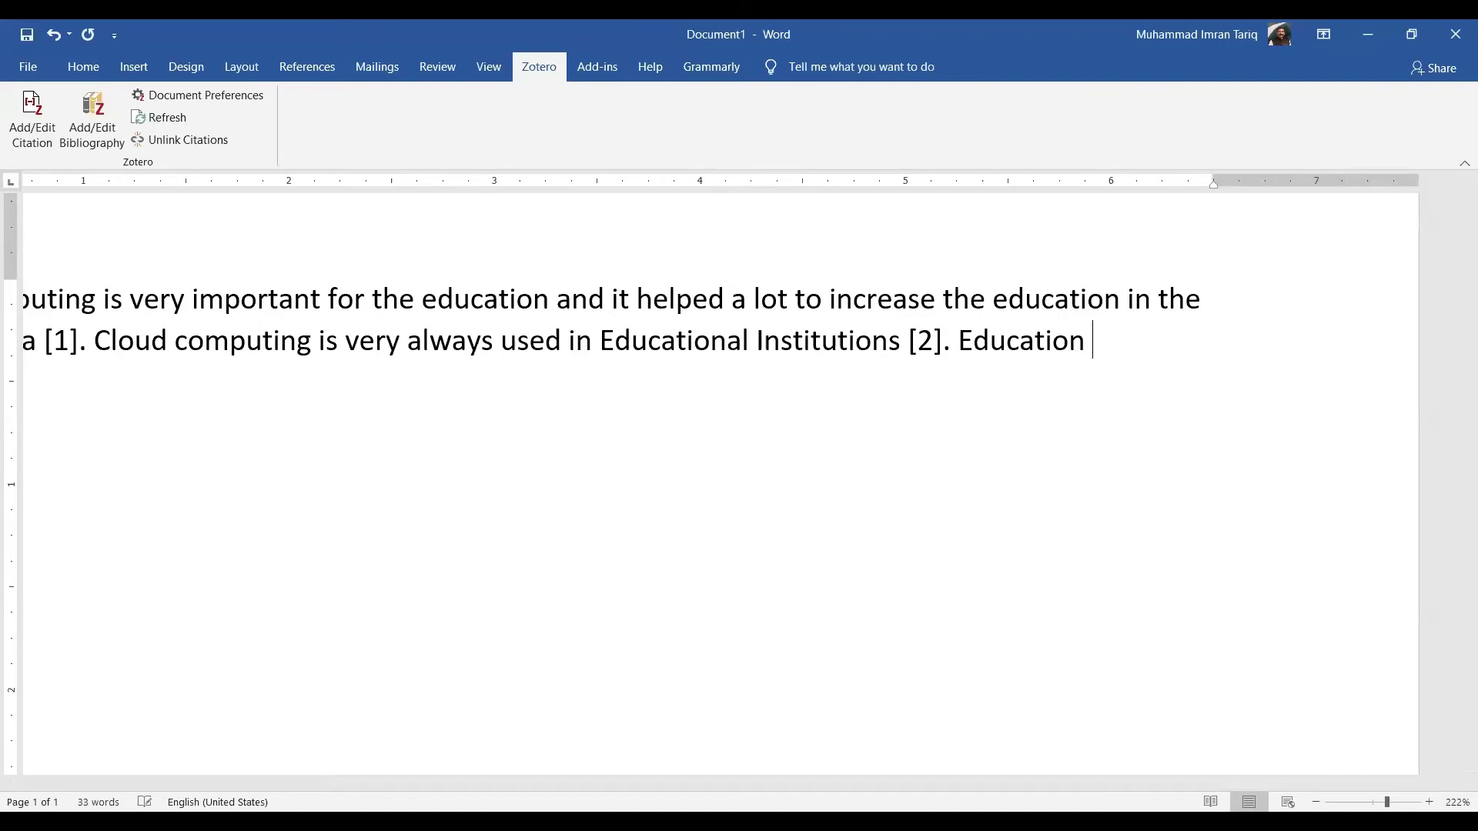
type("institutions shou")
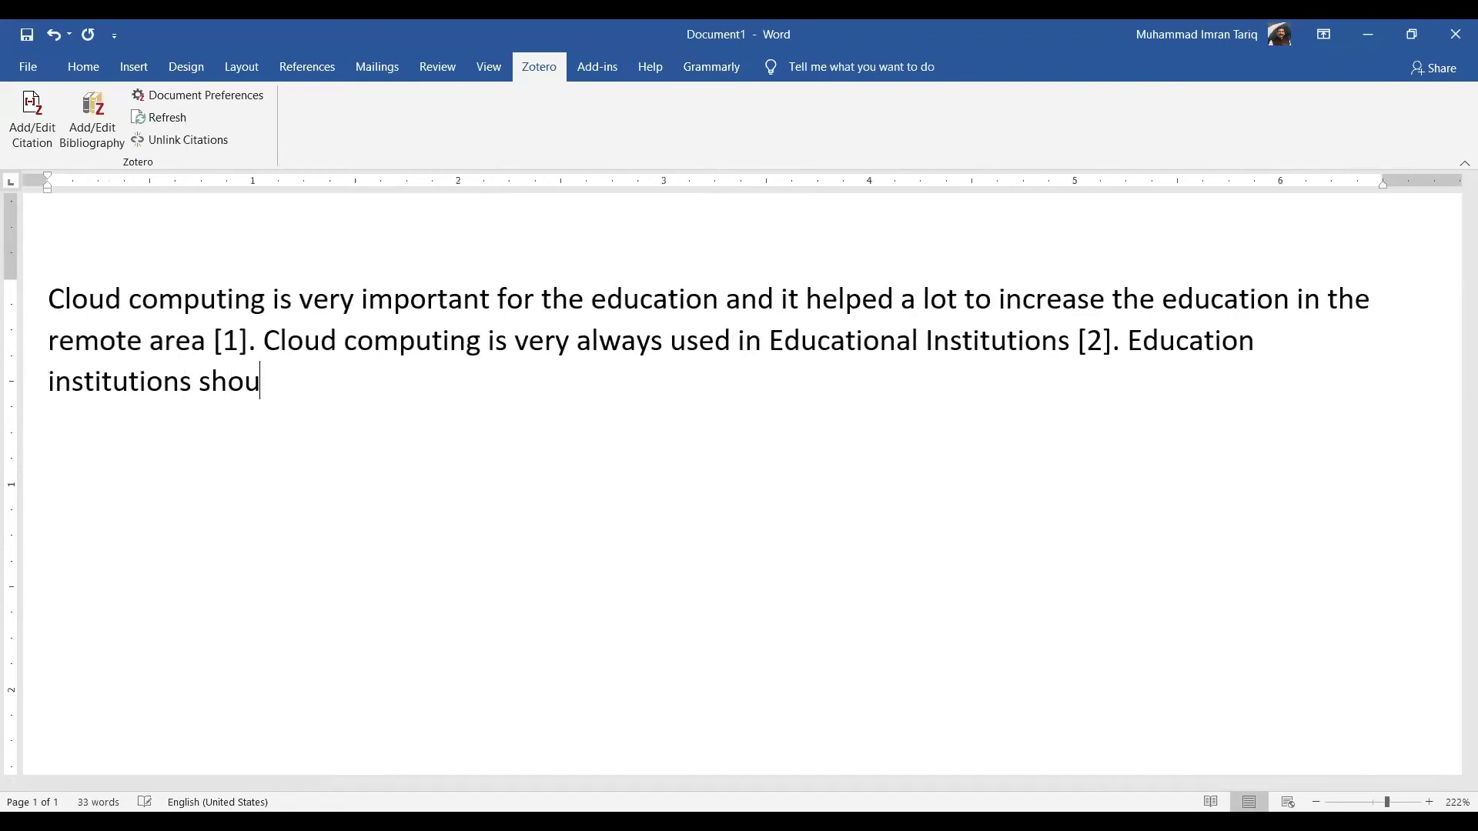
type("ld to ")
type("in")
type("a")
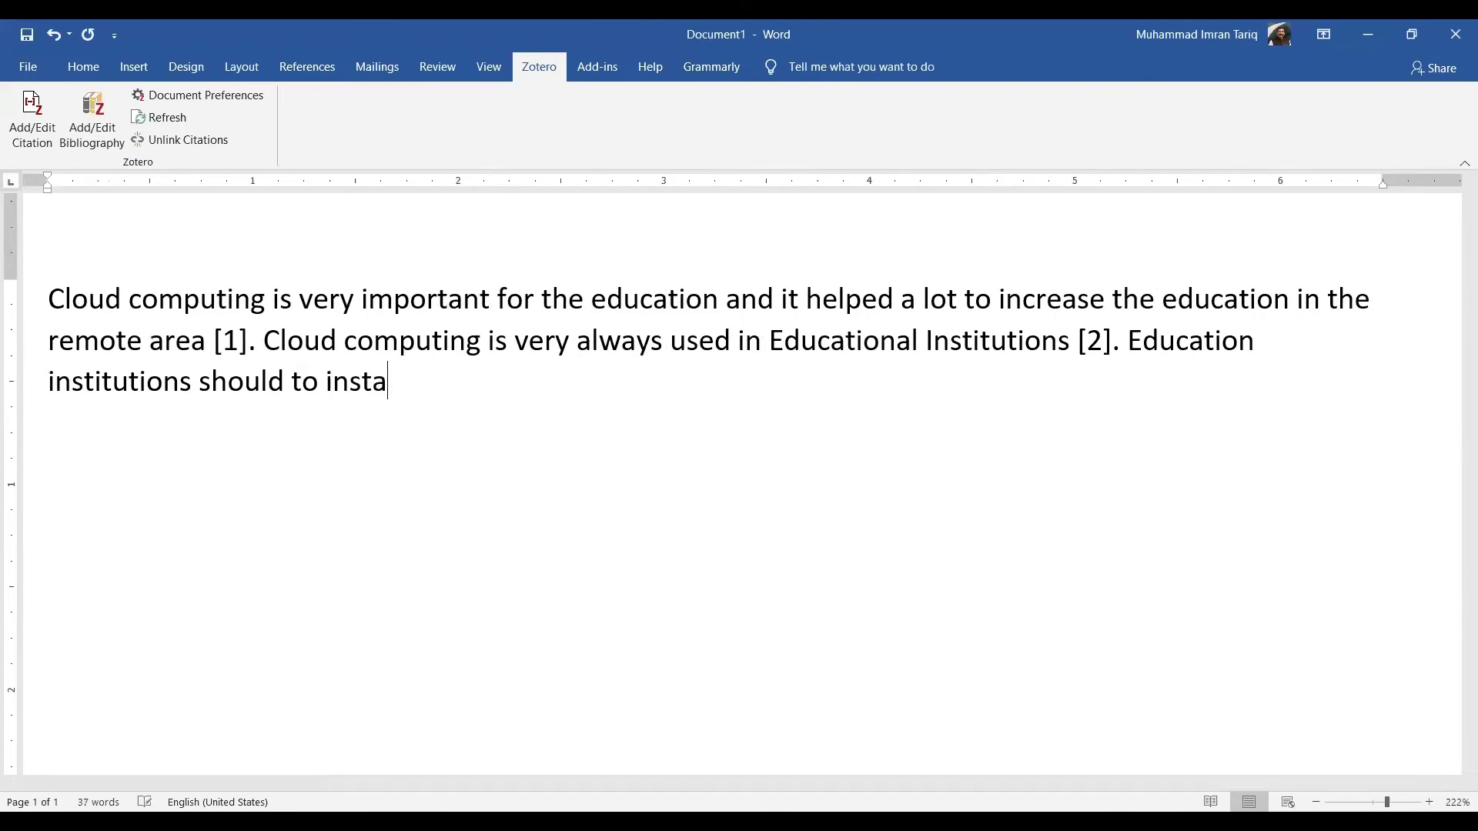
type("ll cloud networks in their institutions to gi")
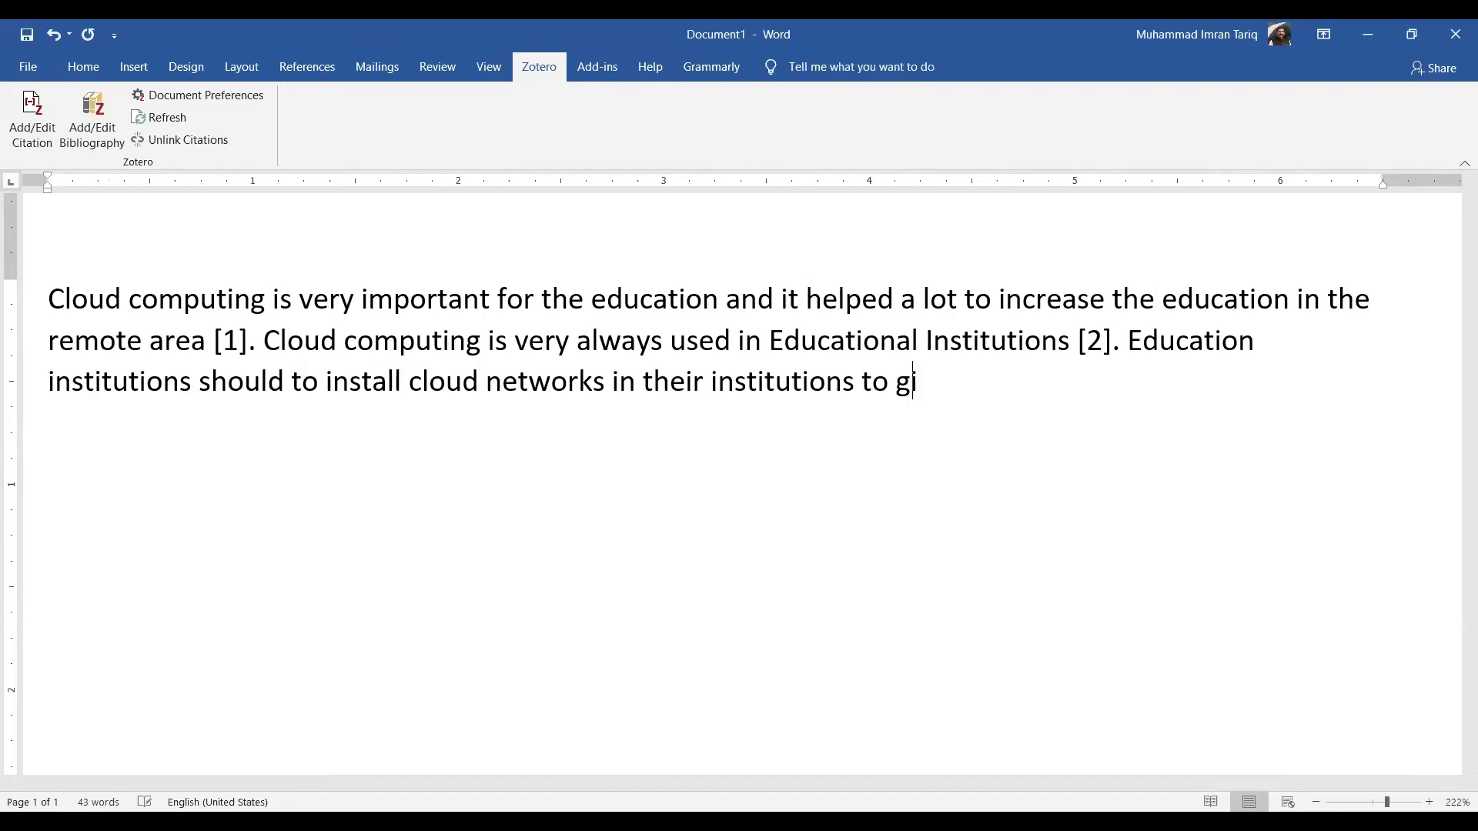
type("ve quality and high leve")
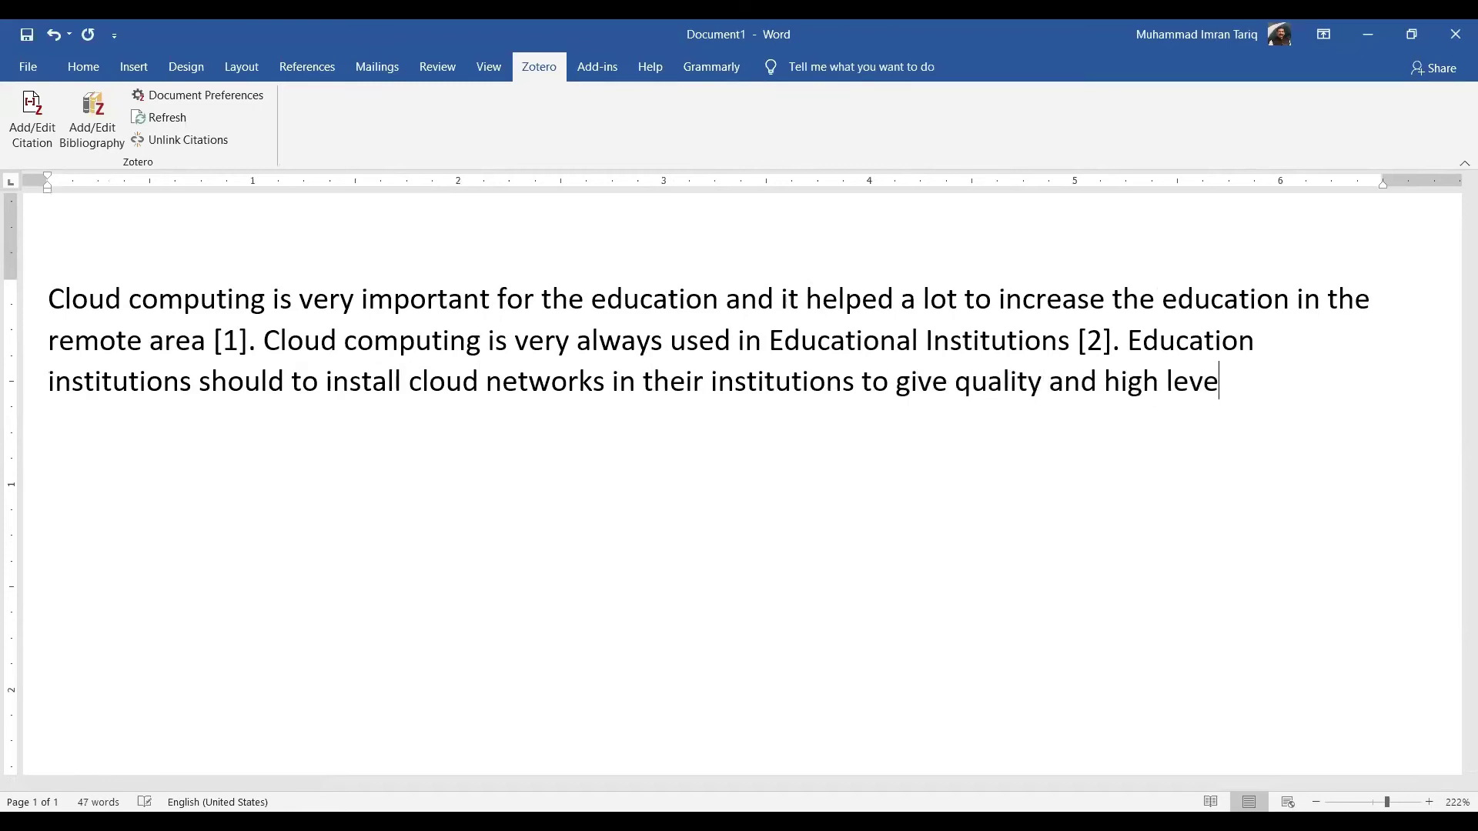
type("l of eudca")
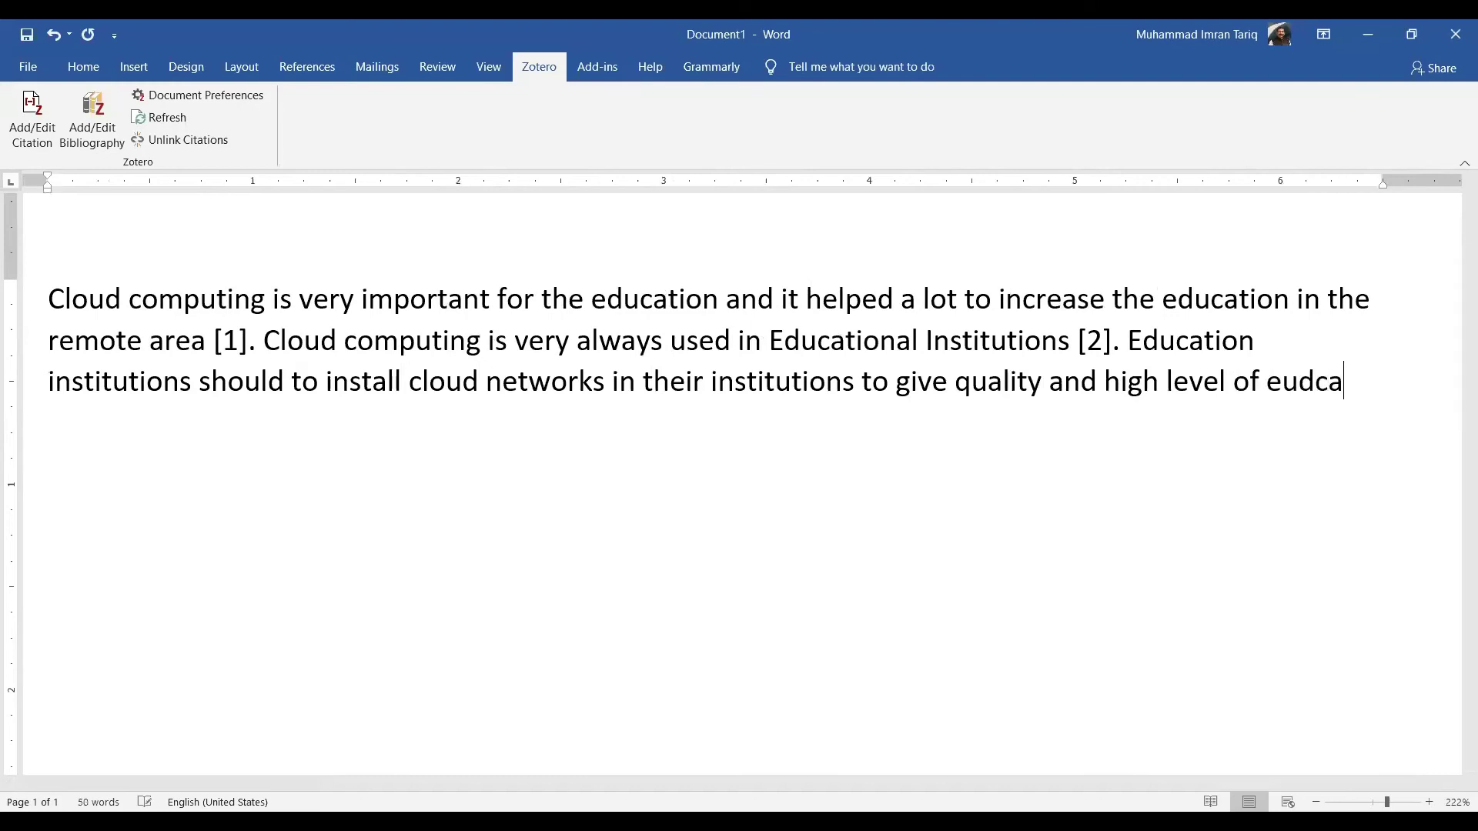
type("tion to its students")
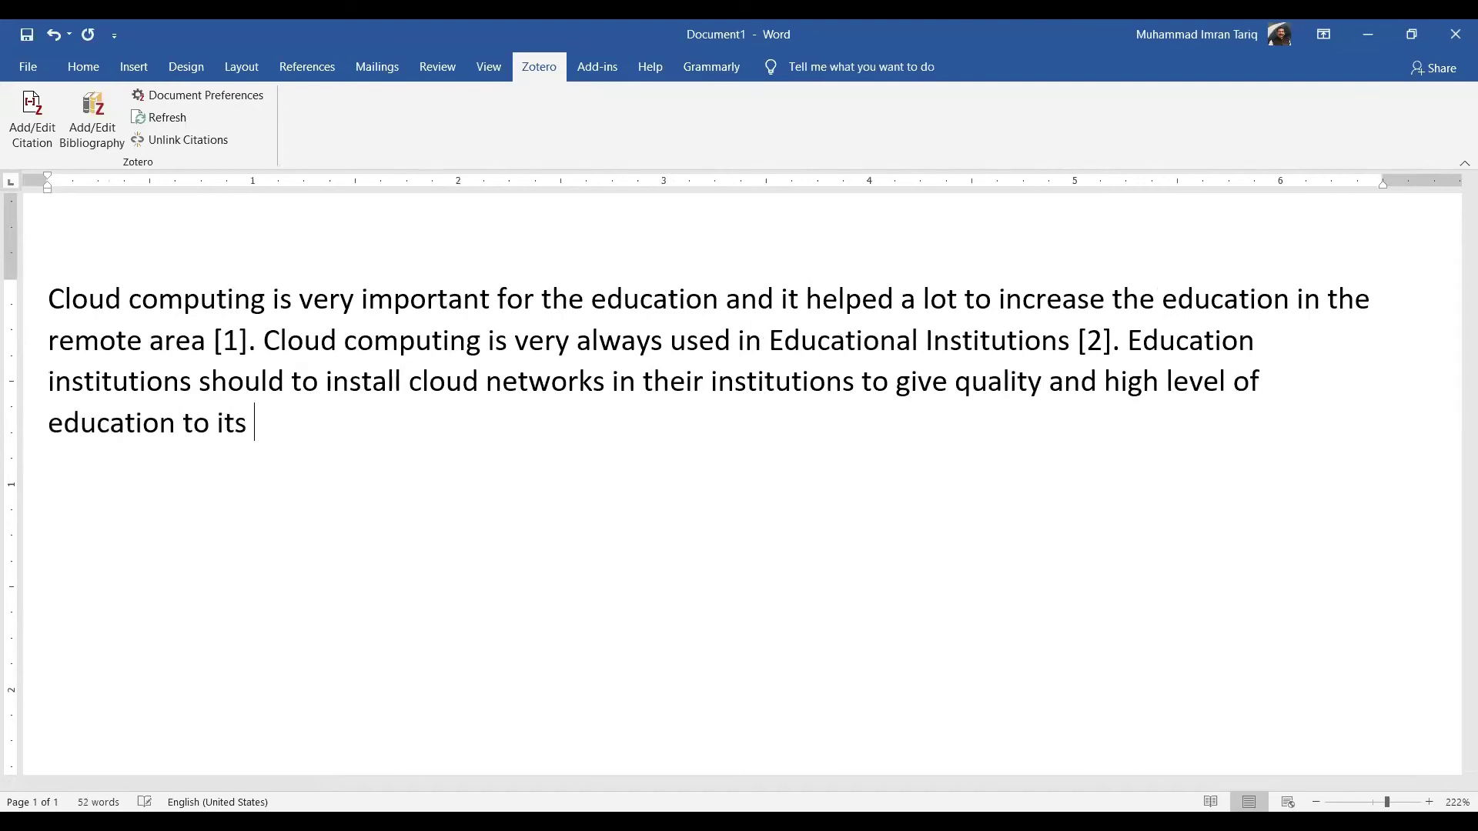